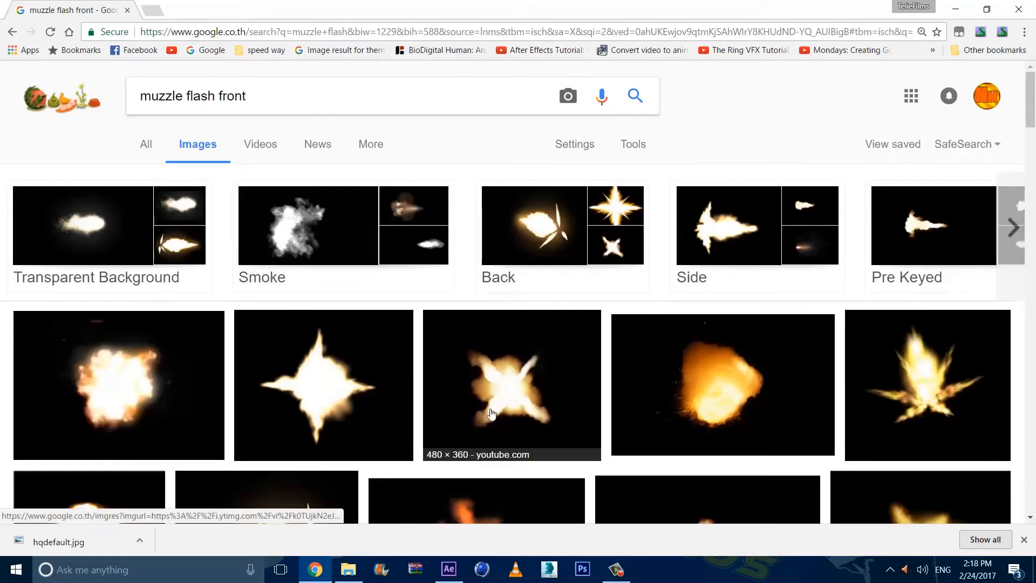
Save the X-shaped front muzzle flash image as hqdefault (1).jpg in the Gun Freeze! folder
{"action": "left_click", "coordinate": [443, 374]}
{"action": "right_click", "coordinate": [410, 337]}
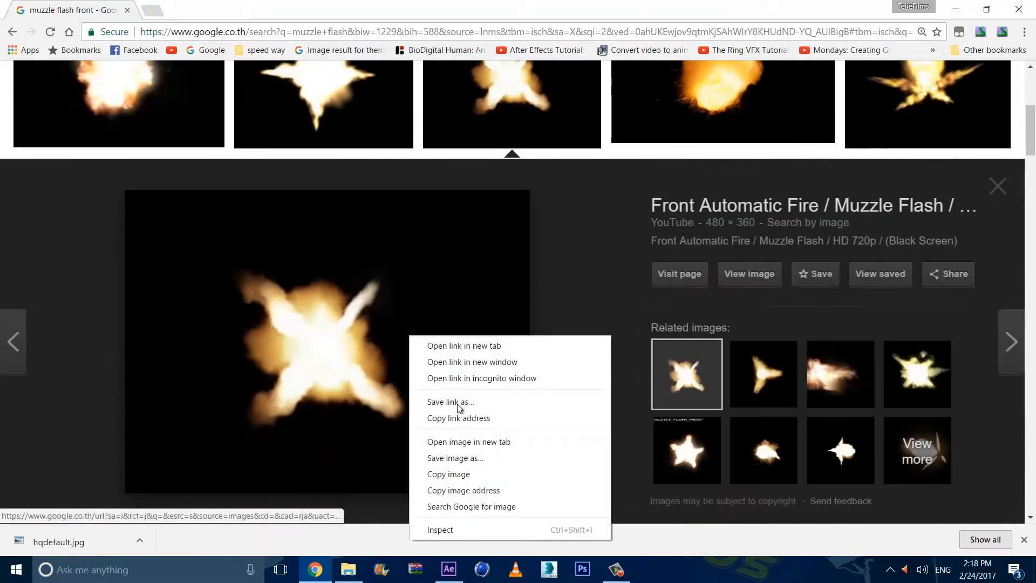
{"action": "left_click", "coordinate": [465, 460]}
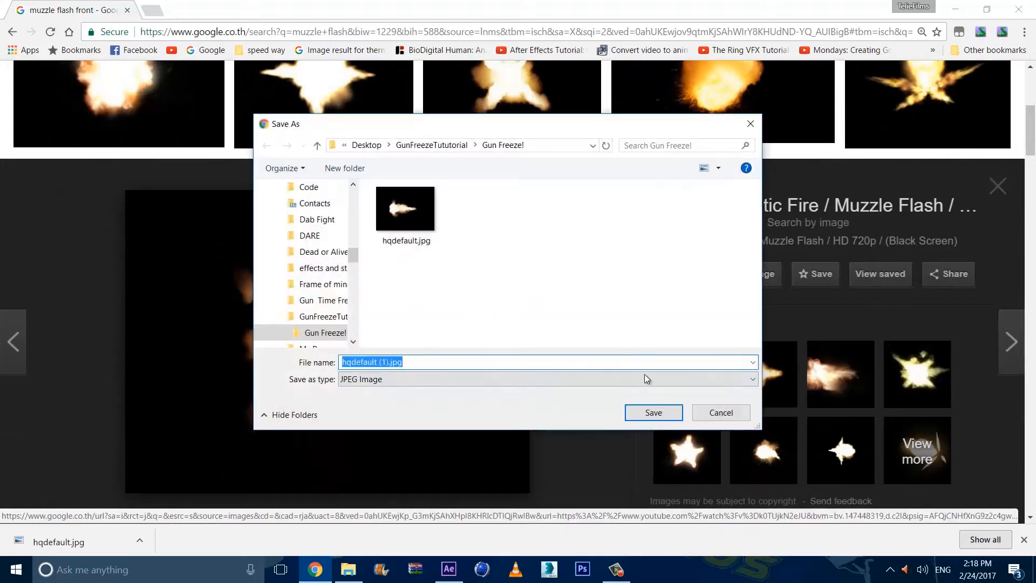
{"action": "left_click", "coordinate": [653, 412]}
Import both muzzle flash images from the Gun Freeze! folder into the After Effects project
{"action": "left_click", "coordinate": [348, 569]}
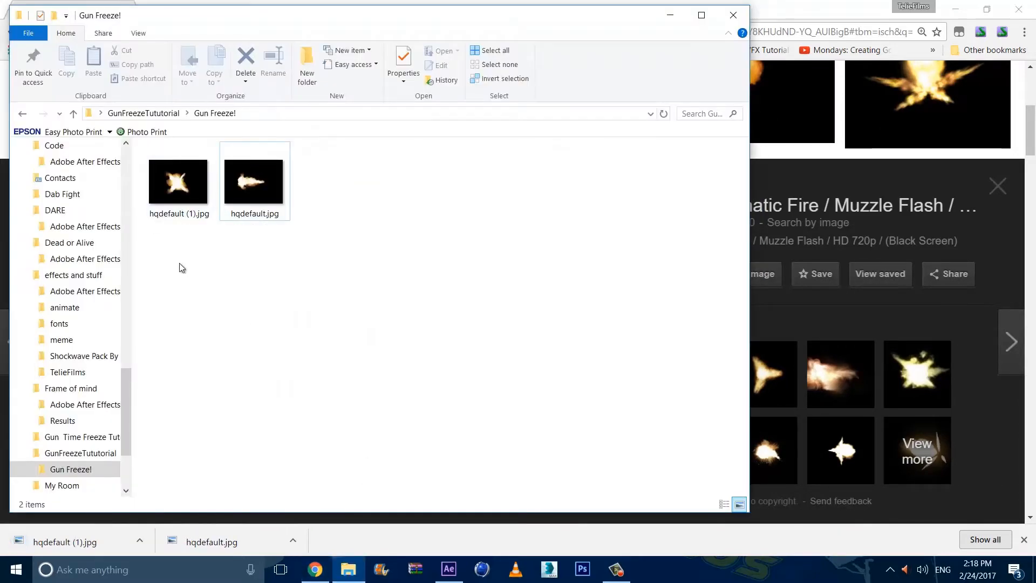
{"action": "left_click_drag", "start_coordinate": [182, 268], "coordinate": [313, 165]}
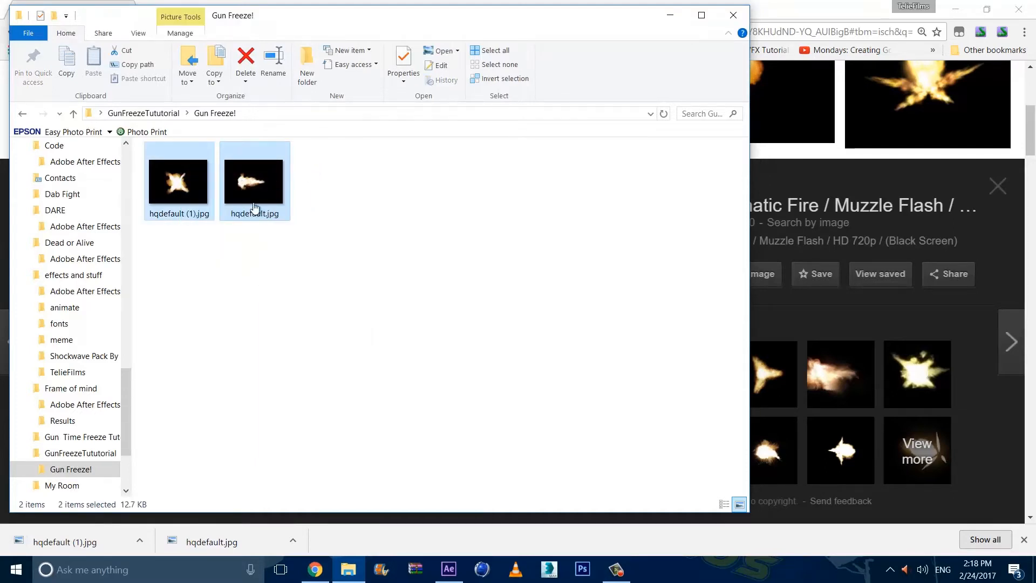
{"action": "left_click_drag", "start_coordinate": [254, 207], "coordinate": [113, 297]}
Create a 1920 x 1080 composition named Muzzle Flash at 30 fps with a duration of 0:01:00:00
{"action": "left_click", "coordinate": [68, 22]}
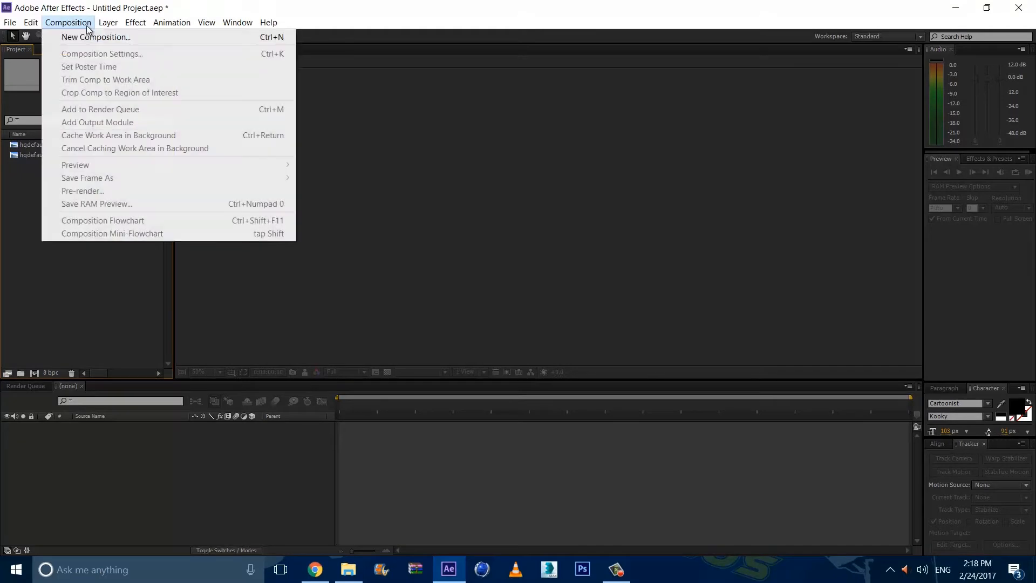
{"action": "left_click", "coordinate": [125, 34]}
{"action": "type", "text": "Muzzle Flash"}
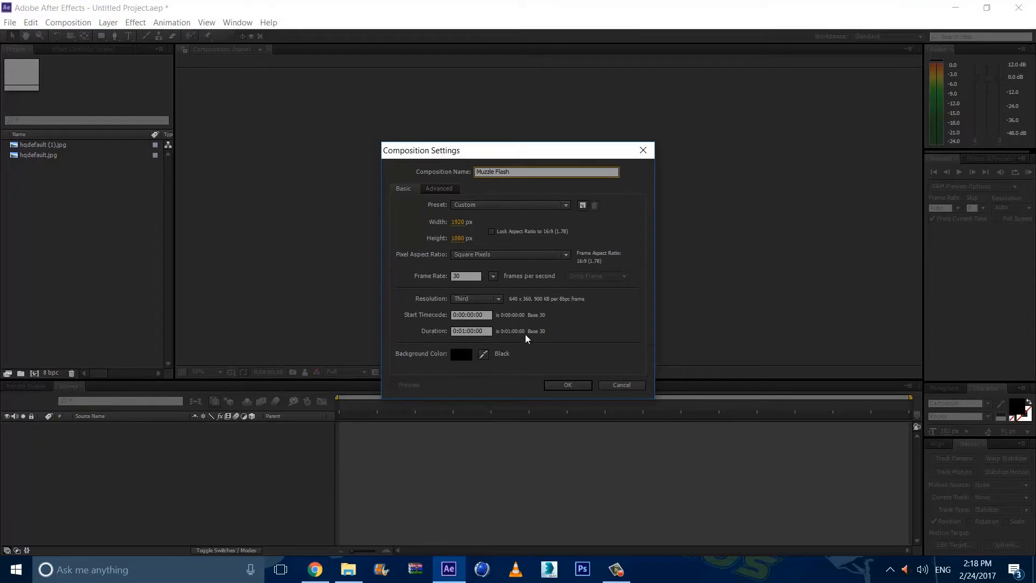
{"action": "left_click", "coordinate": [572, 381]}
{"action": "left_click", "coordinate": [567, 385]}
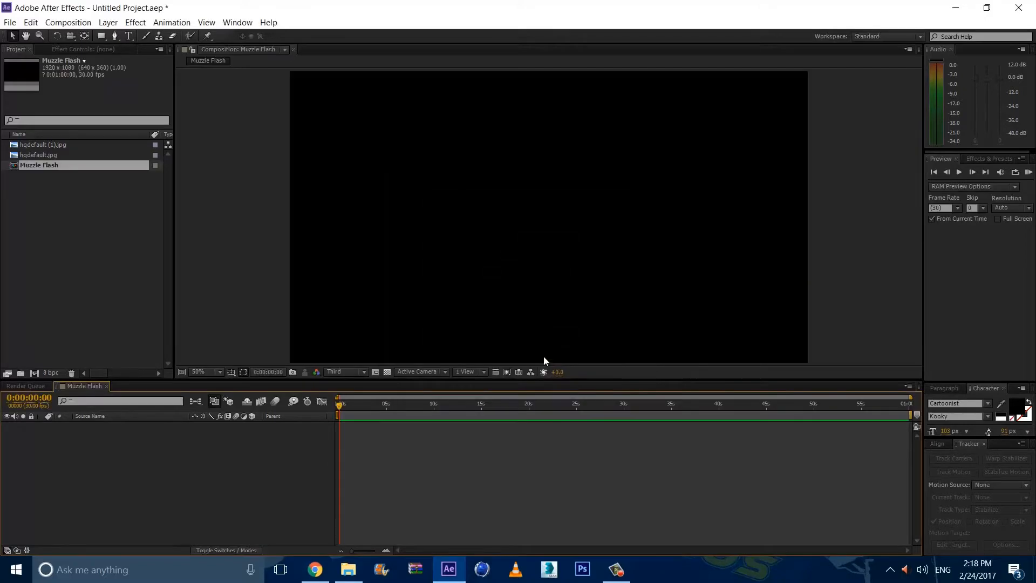
Add hqdefault (1).jpg to the Muzzle Flash composition and set the preview resolution to Full
{"action": "left_click", "coordinate": [56, 156]}
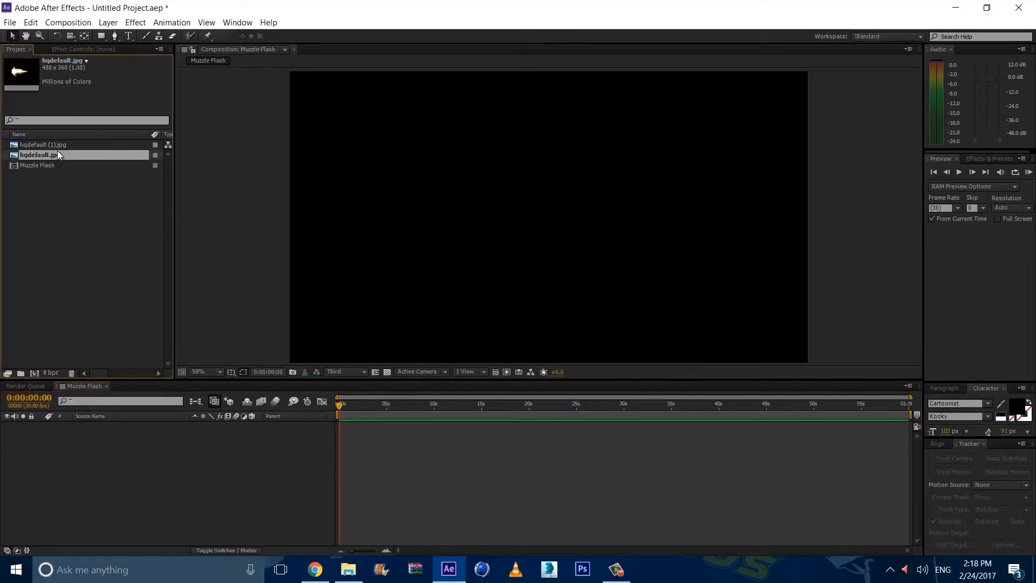
{"action": "left_click", "coordinate": [57, 144]}
{"action": "left_click_drag", "start_coordinate": [53, 144], "coordinate": [241, 464]}
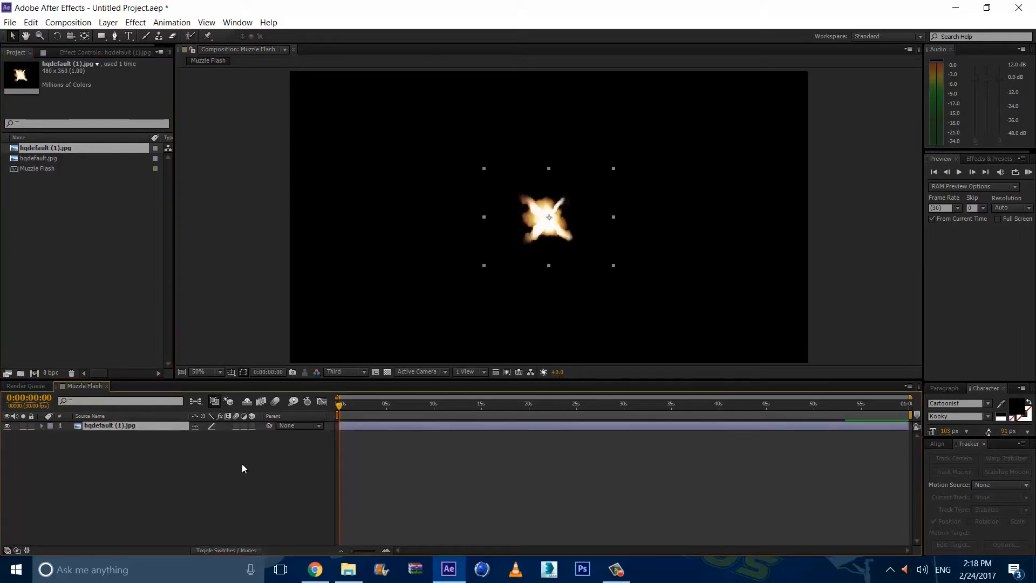
{"action": "left_click", "coordinate": [347, 375]}
{"action": "left_click", "coordinate": [356, 401]}
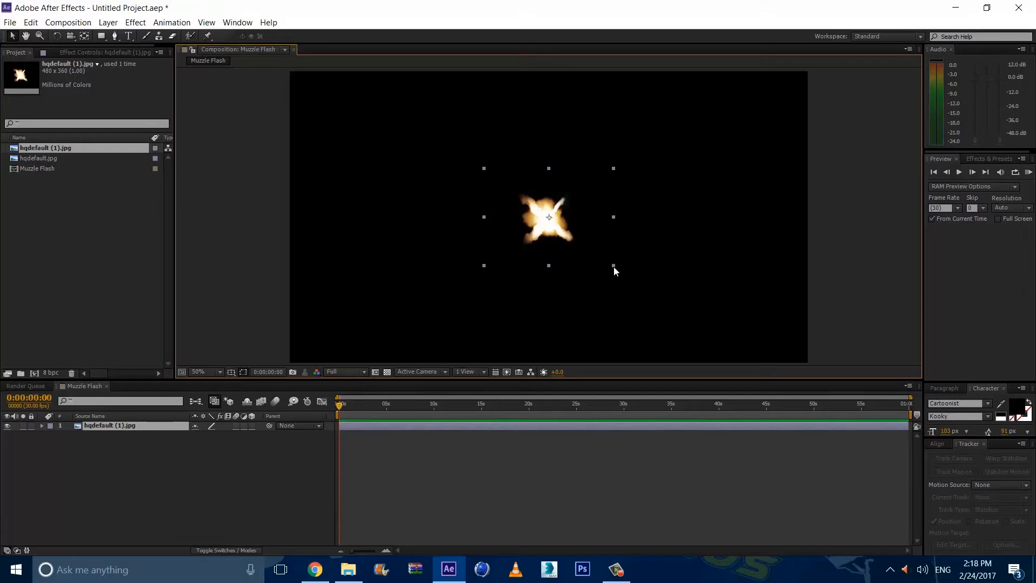
Scale the front flash up to nearly the composition's full height and make it a 3D layer
{"action": "left_click_drag", "start_coordinate": [615, 267], "coordinate": [843, 352]}
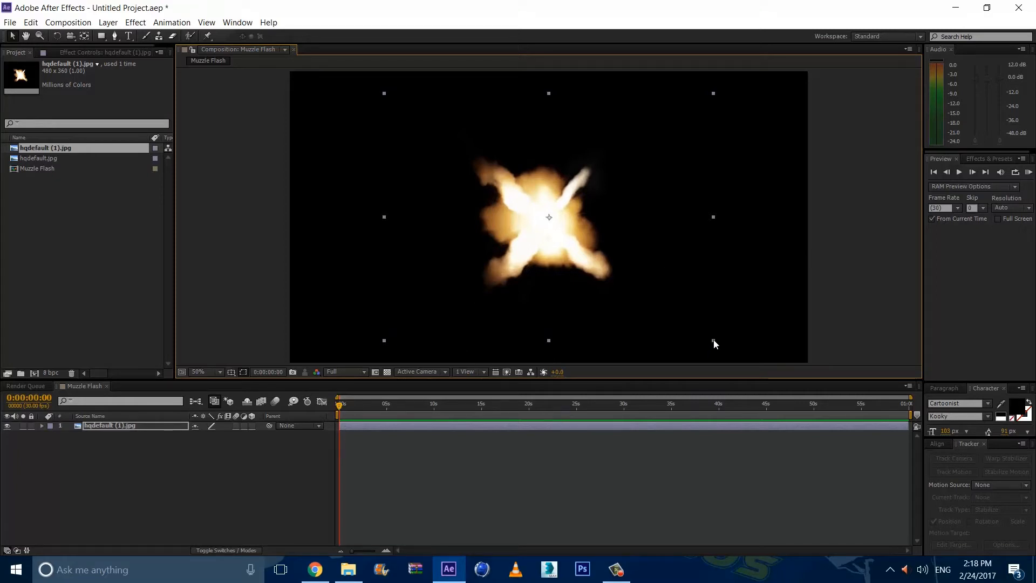
{"action": "left_click_drag", "start_coordinate": [713, 344], "coordinate": [733, 349]}
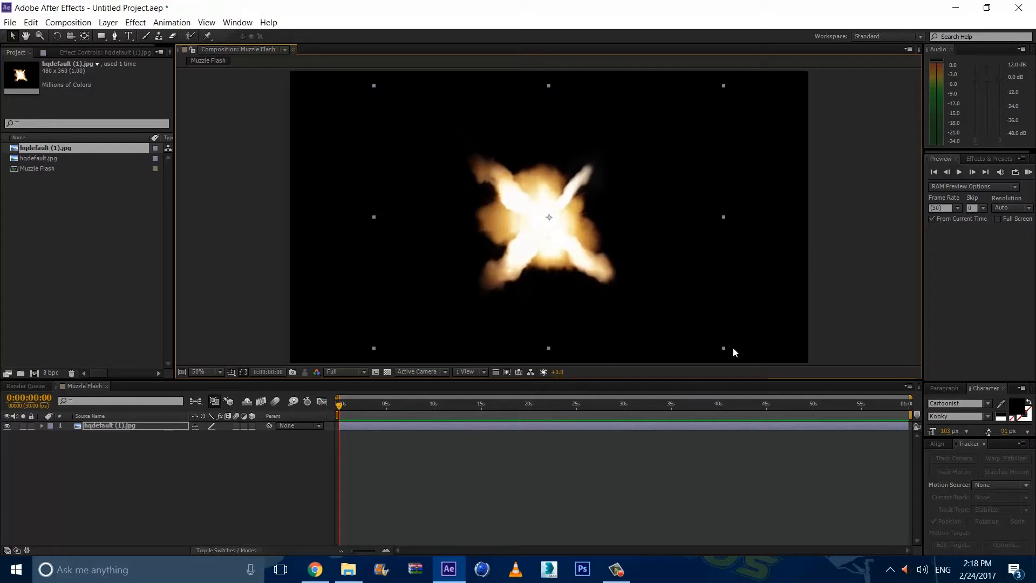
{"action": "left_click", "coordinate": [252, 426]}
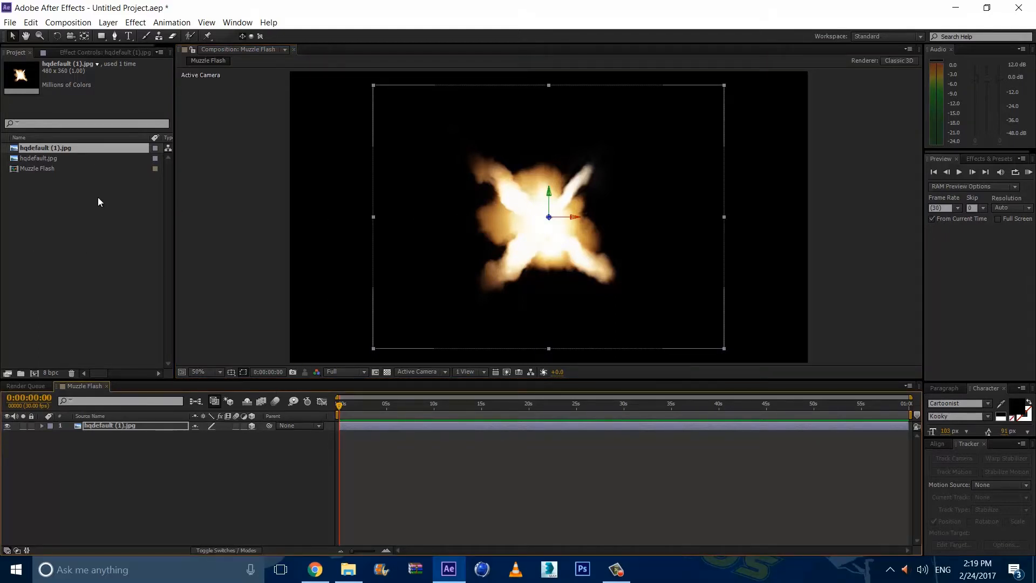
Add hqdefault.jpg above the front flash, scale it up to about the same size, and make it a 3D layer
{"action": "left_click_drag", "start_coordinate": [52, 162], "coordinate": [114, 422]}
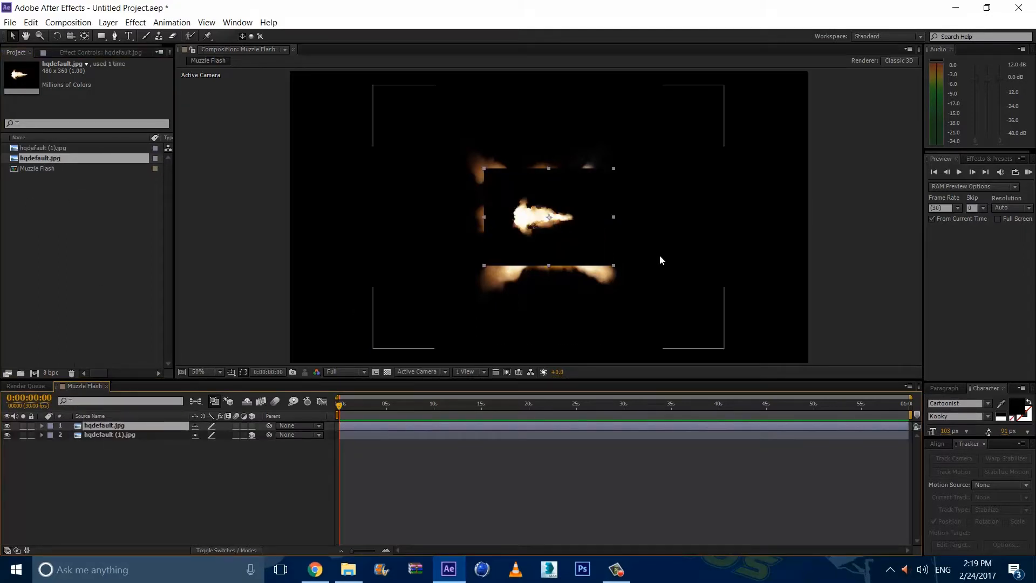
{"action": "left_click_drag", "start_coordinate": [614, 266], "coordinate": [727, 349]}
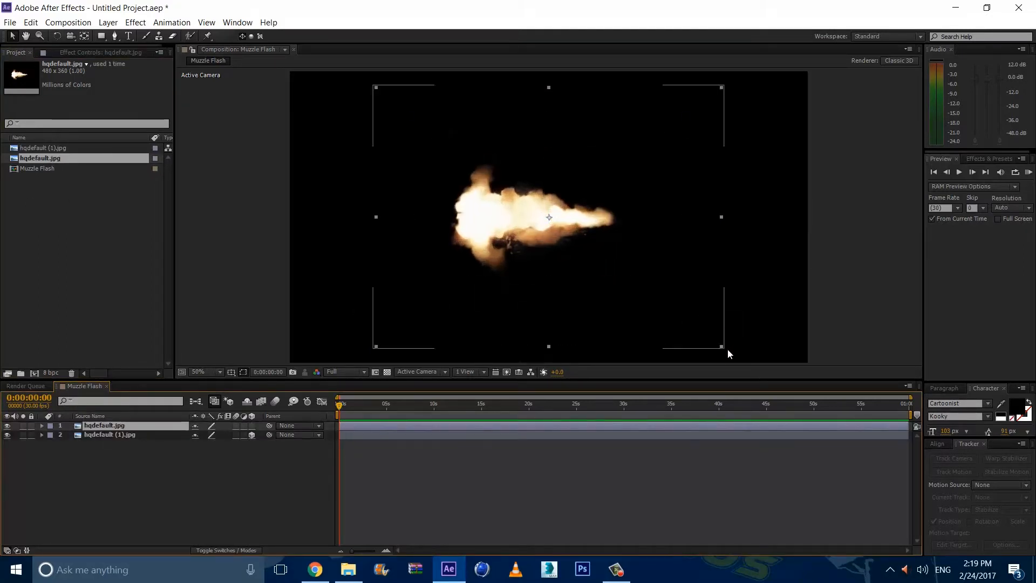
{"action": "left_click", "coordinate": [251, 427]}
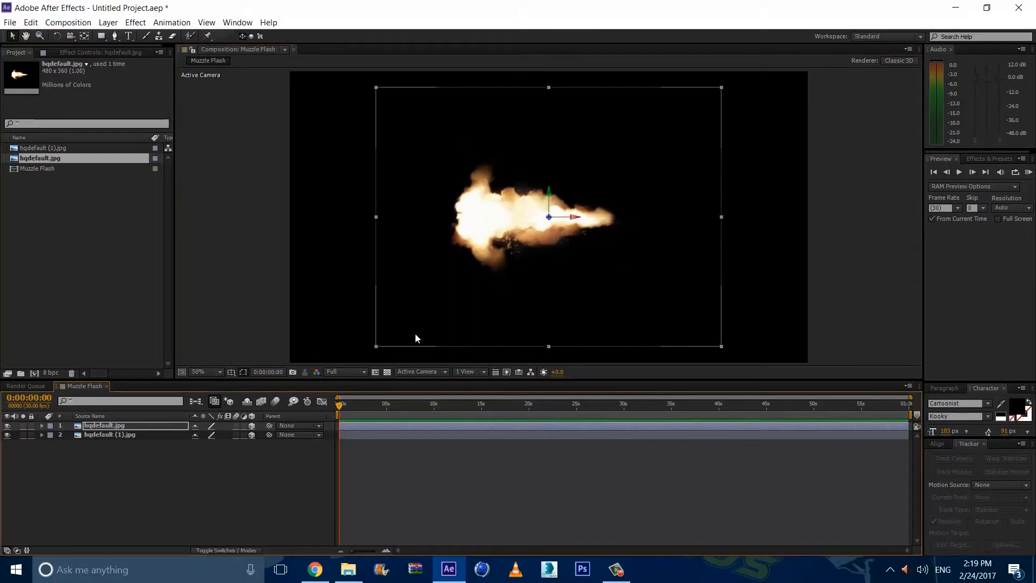
Set the blending mode of both muzzle flash layers to Add
{"action": "left_click", "coordinate": [208, 549]}
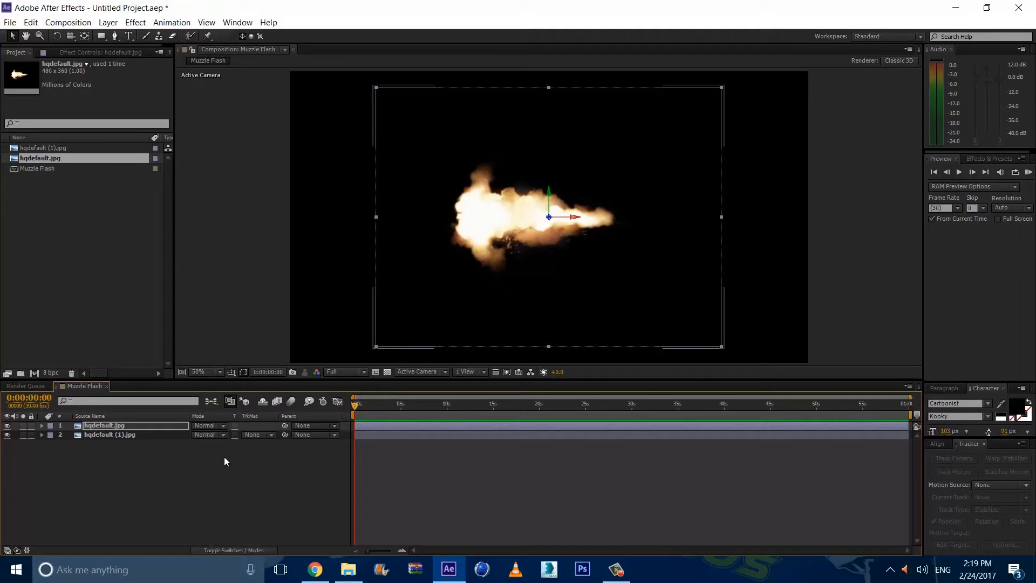
{"action": "left_click", "coordinate": [160, 435], "text": "shift"}
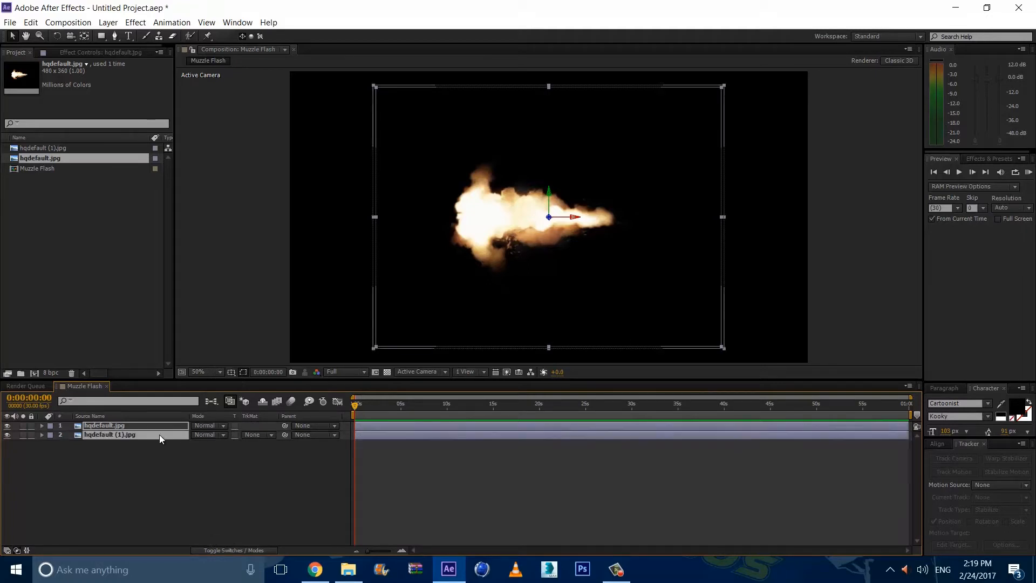
{"action": "left_click", "coordinate": [209, 436]}
{"action": "left_click", "coordinate": [240, 204]}
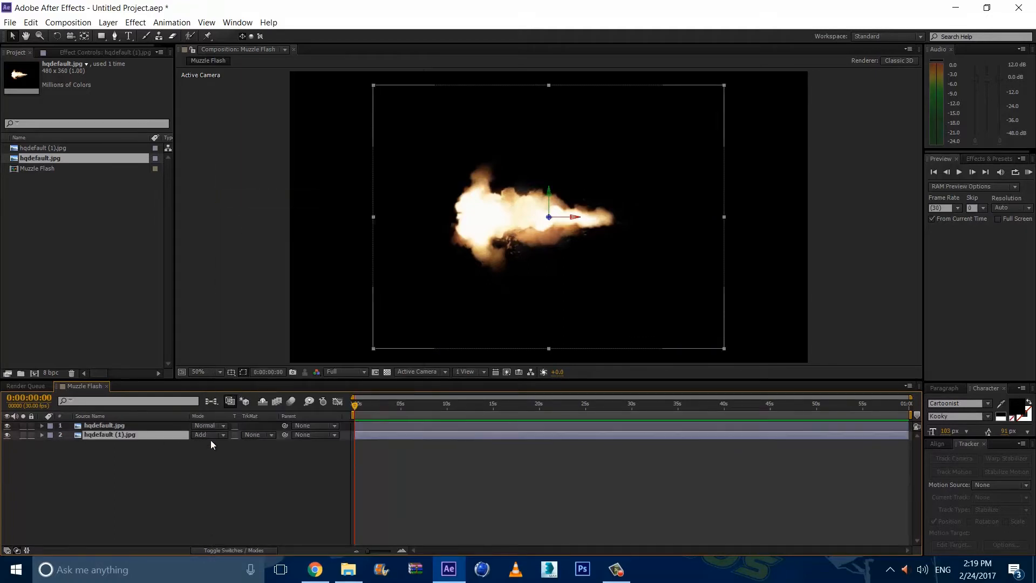
{"action": "left_click", "coordinate": [221, 426]}
{"action": "left_click", "coordinate": [259, 196]}
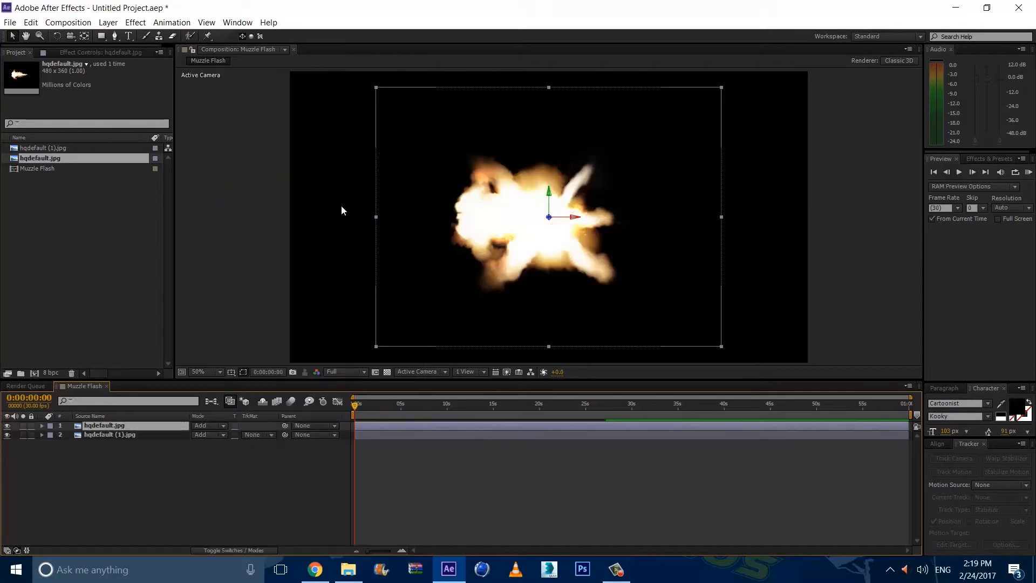
{"action": "left_click", "coordinate": [134, 435]}
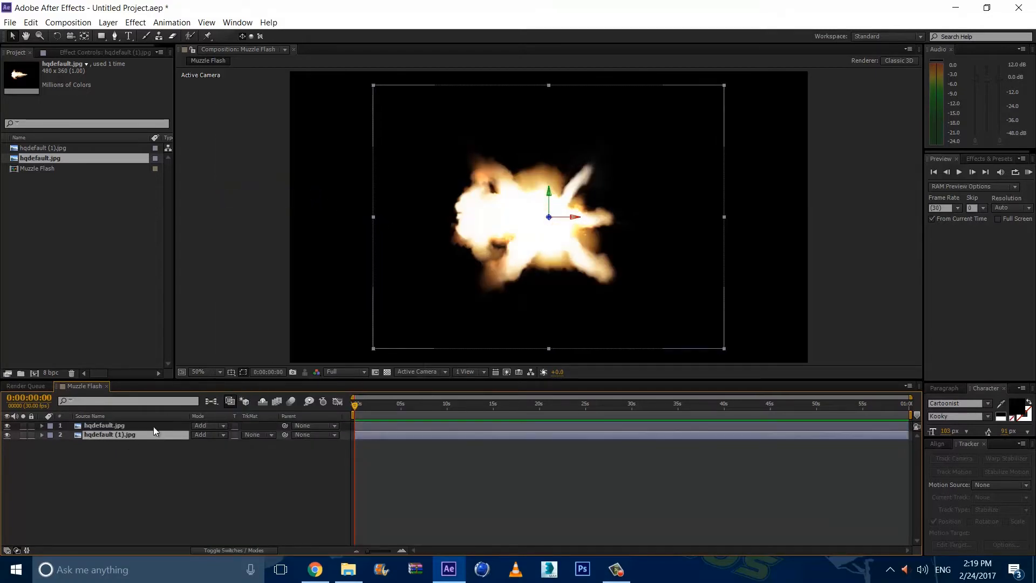
{"action": "left_click", "coordinate": [153, 426]}
{"action": "left_click", "coordinate": [138, 435]}
{"action": "left_click", "coordinate": [143, 425]}
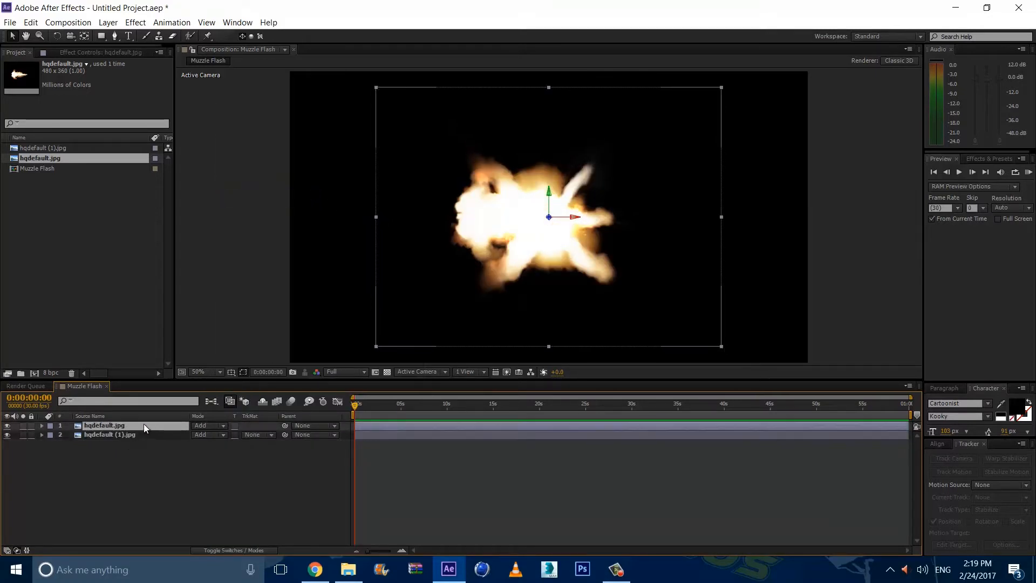
Rotate the front flash layer hqdefault (1).jpg around its vertical axis so it is angled in 3D
{"action": "left_click", "coordinate": [148, 435]}
{"action": "left_click", "coordinate": [57, 36]}
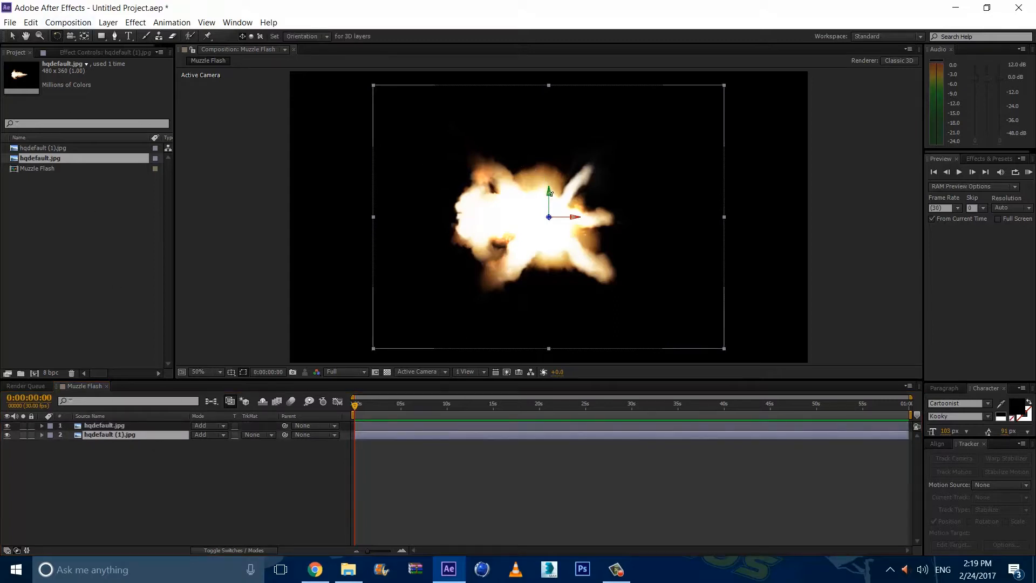
{"action": "left_click_drag", "start_coordinate": [550, 193], "coordinate": [563, 195]}
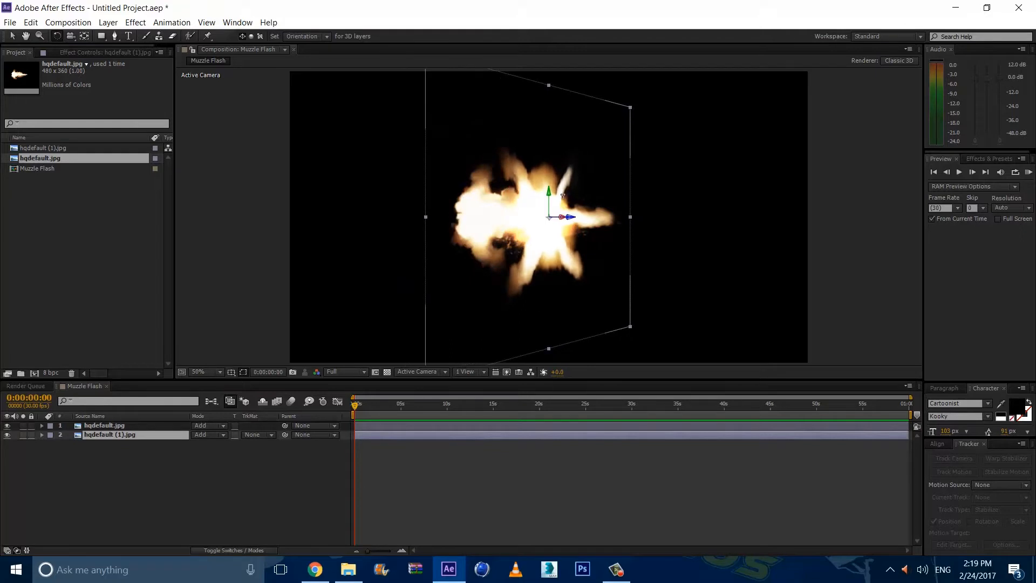
Move the side flash layer hqdefault.jpg along its X axis so its flame extends out of the front flash's centre
{"action": "left_click", "coordinate": [151, 425]}
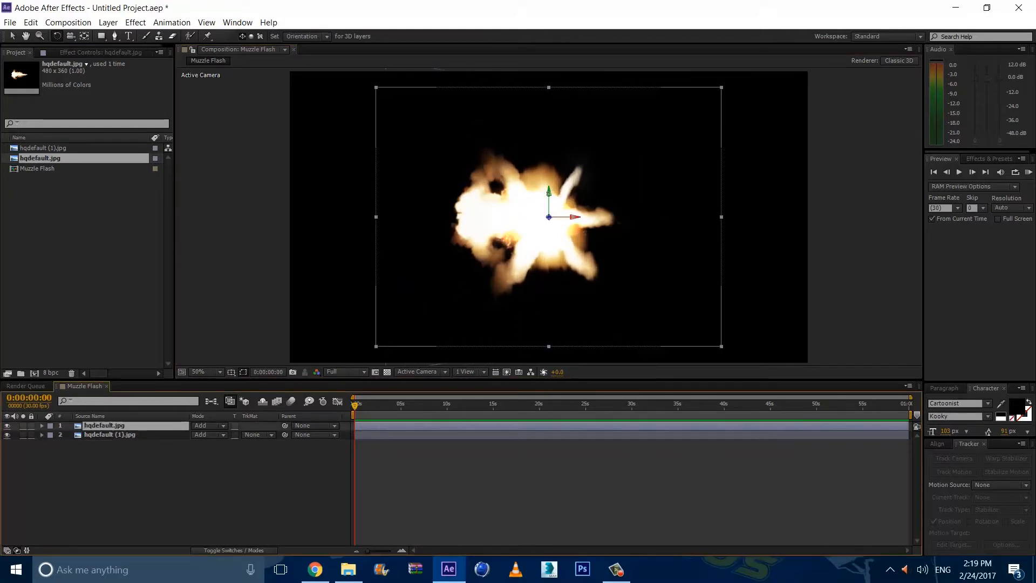
{"action": "left_click", "coordinate": [13, 35]}
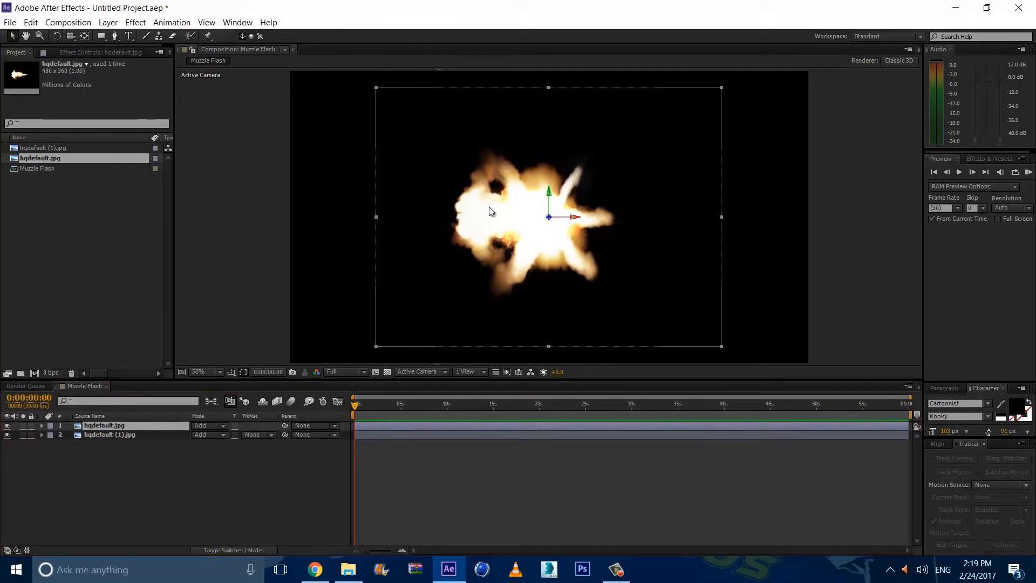
{"action": "left_click_drag", "start_coordinate": [577, 218], "coordinate": [676, 219]}
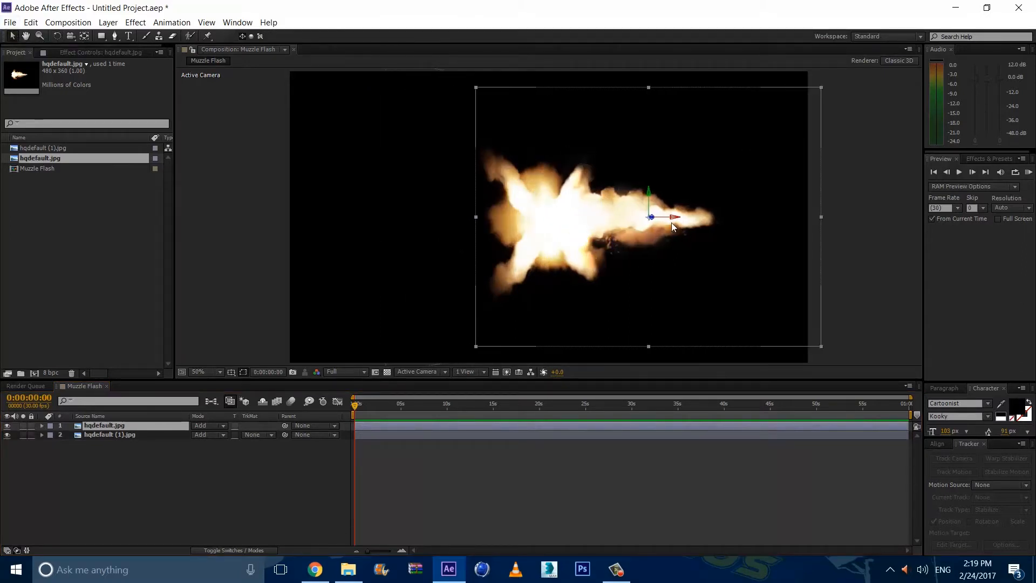
Rotate the side flash slightly around its vertical axis and move it back closer to the front flash
{"action": "left_click", "coordinate": [57, 35]}
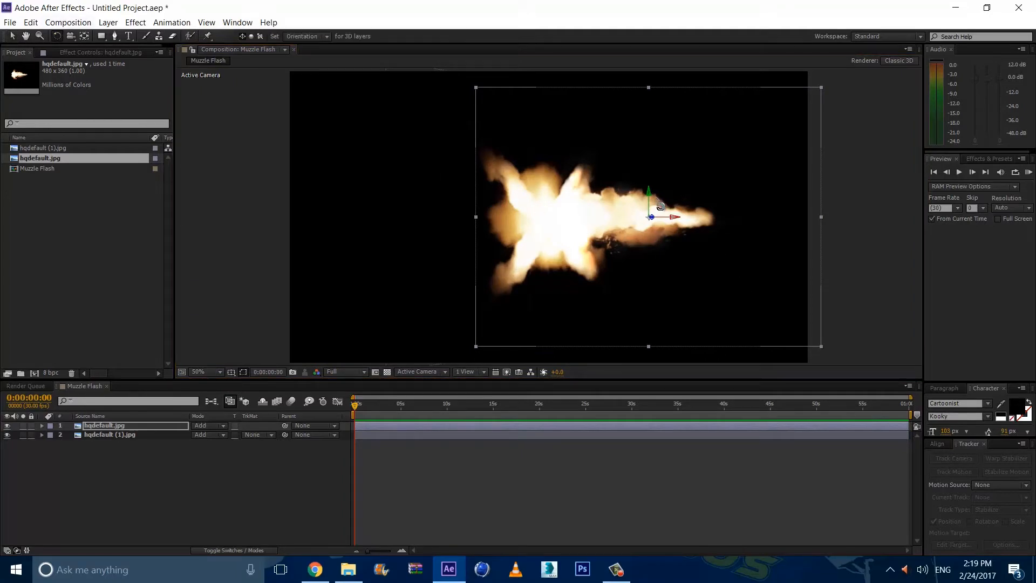
{"action": "left_click_drag", "start_coordinate": [643, 193], "coordinate": [680, 194]}
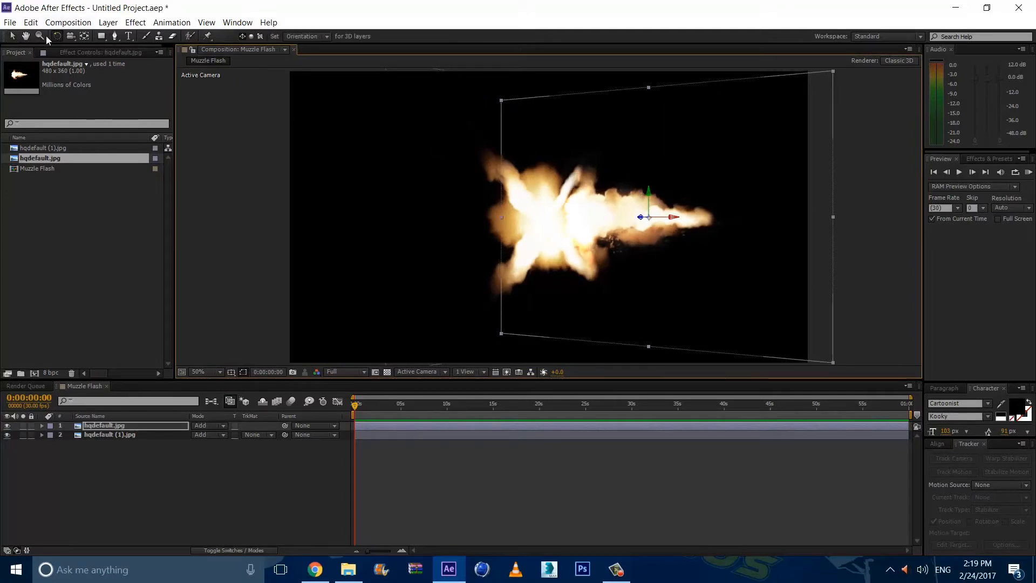
{"action": "left_click", "coordinate": [11, 36]}
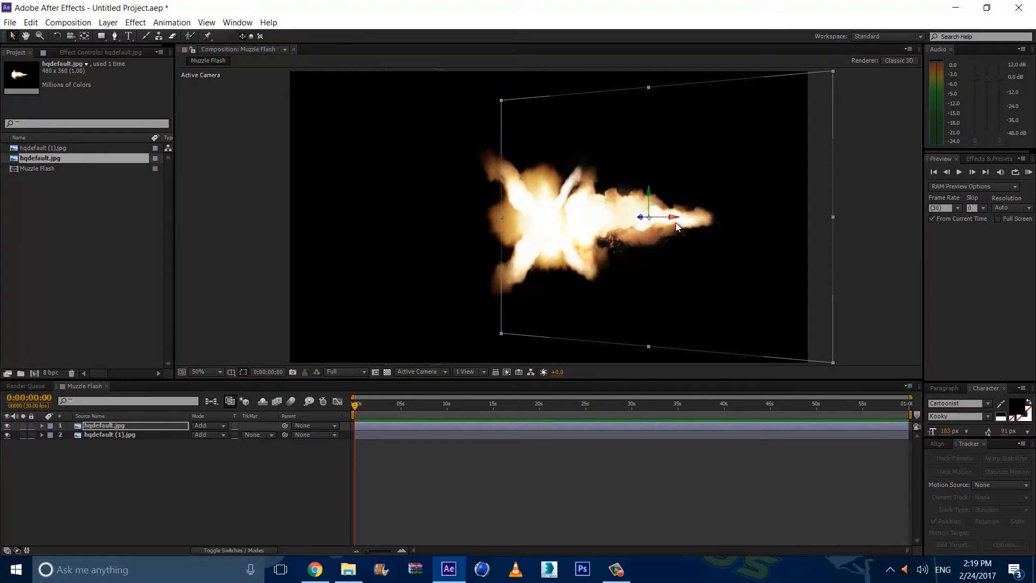
{"action": "left_click_drag", "start_coordinate": [665, 218], "coordinate": [615, 194]}
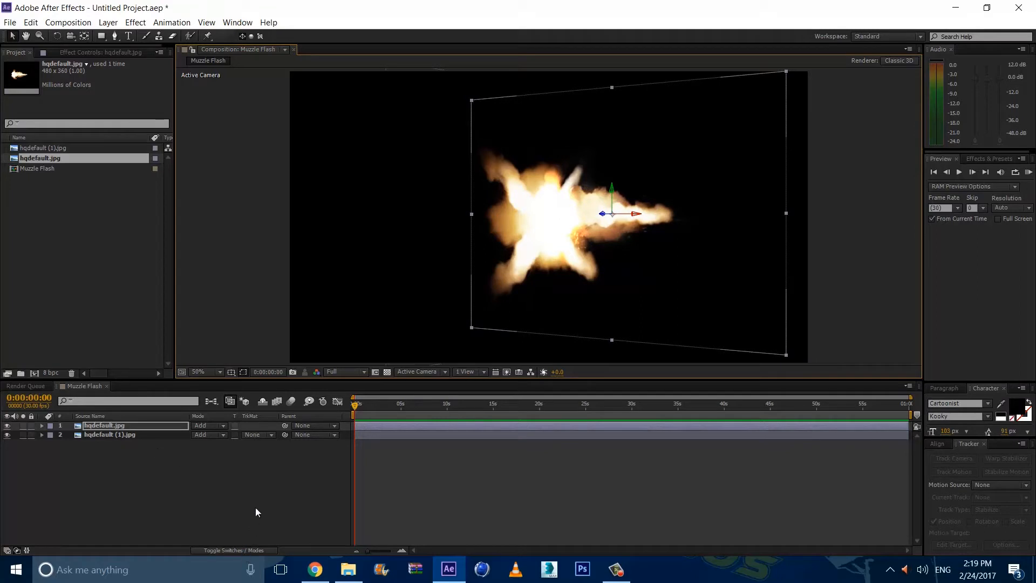
Parent the side flash layer hqdefault.jpg to the front flash layer hqdefault (1).jpg
{"action": "left_click", "coordinate": [260, 551]}
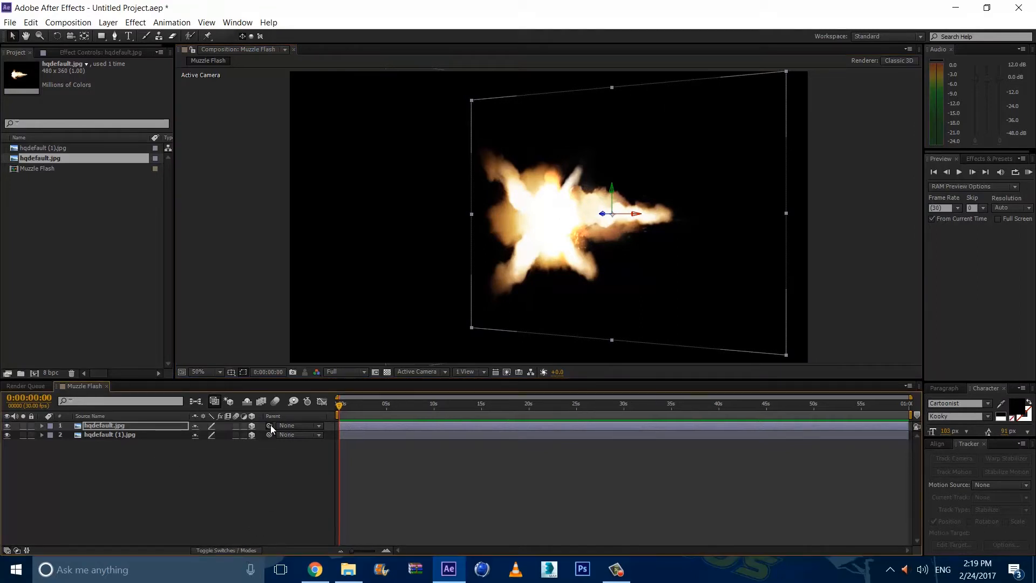
{"action": "left_click_drag", "start_coordinate": [270, 425], "coordinate": [134, 437]}
Rotate the front flash layer with its parented side flash in 3D so the front flash faces the camera
{"action": "left_click", "coordinate": [133, 436]}
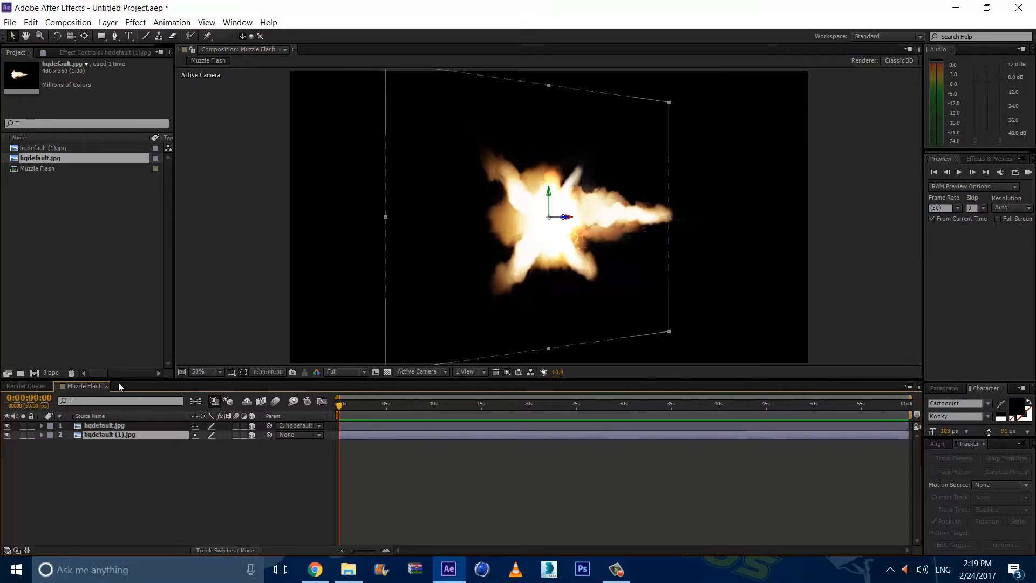
{"action": "key", "text": "w"}
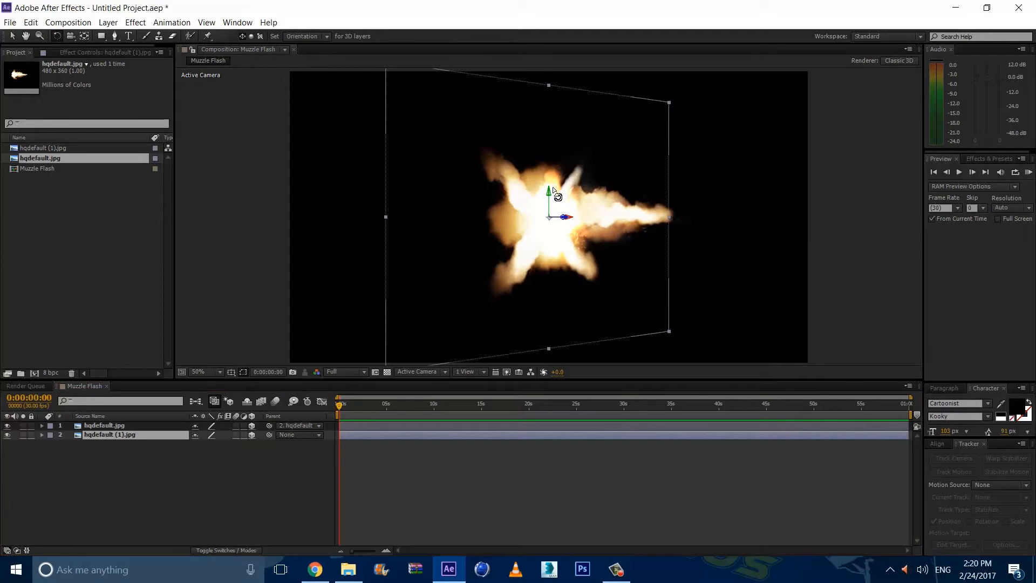
{"action": "mouse_move", "coordinate": [553, 192]}
{"action": "left_mouse_down"}
{"action": "mouse_move", "coordinate": [531, 216]}
{"action": "mouse_move", "coordinate": [550, 194]}
{"action": "left_mouse_up"}
{"action": "left_click_drag", "start_coordinate": [640, 195], "coordinate": [640, 201]}
Move the side flash layer hqdefault.jpg inward and turn it edge-on so it sits at the front flash's centre
{"action": "left_click", "coordinate": [127, 426]}
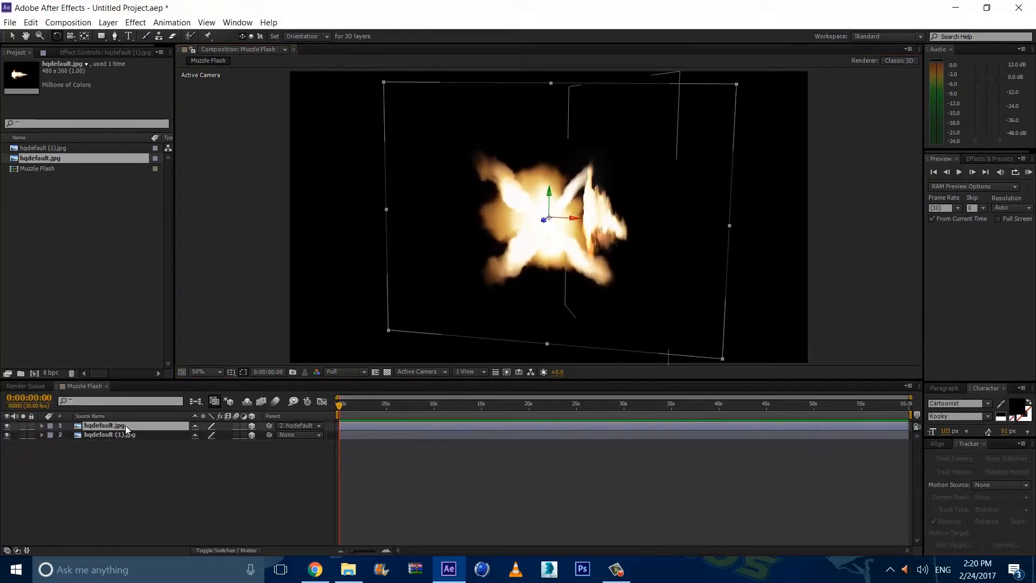
{"action": "left_click_drag", "start_coordinate": [607, 197], "coordinate": [527, 214]}
{"action": "left_click", "coordinate": [12, 36]}
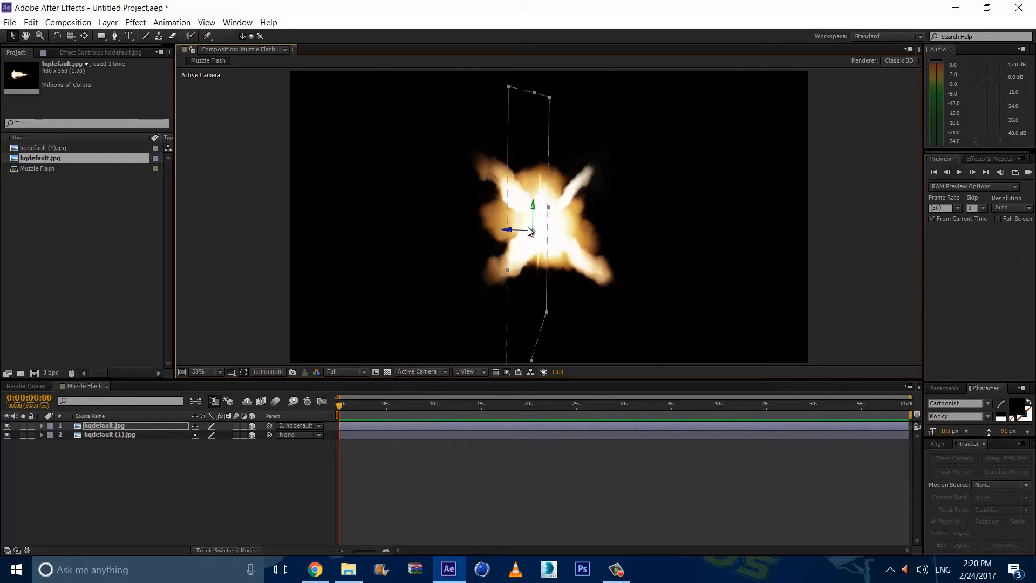
Turn the front flash layer edge-on, shift the side flash along its X axis to extend from its centre, and rotate the pair in 3D
{"action": "left_click", "coordinate": [131, 434]}
{"action": "left_click", "coordinate": [57, 35]}
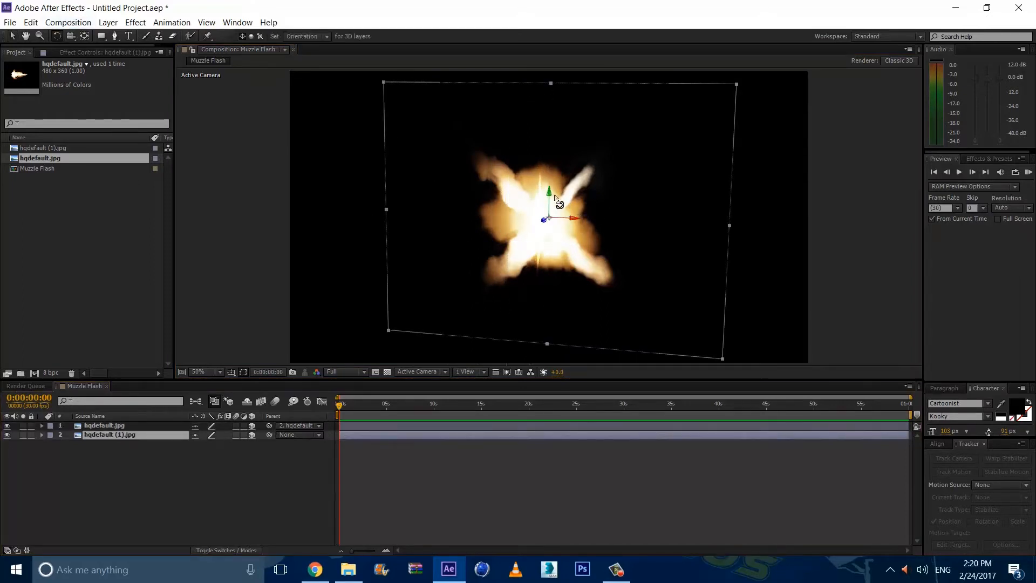
{"action": "left_click_drag", "start_coordinate": [548, 206], "coordinate": [568, 177]}
{"action": "left_click", "coordinate": [146, 426]}
{"action": "left_click", "coordinate": [13, 36]}
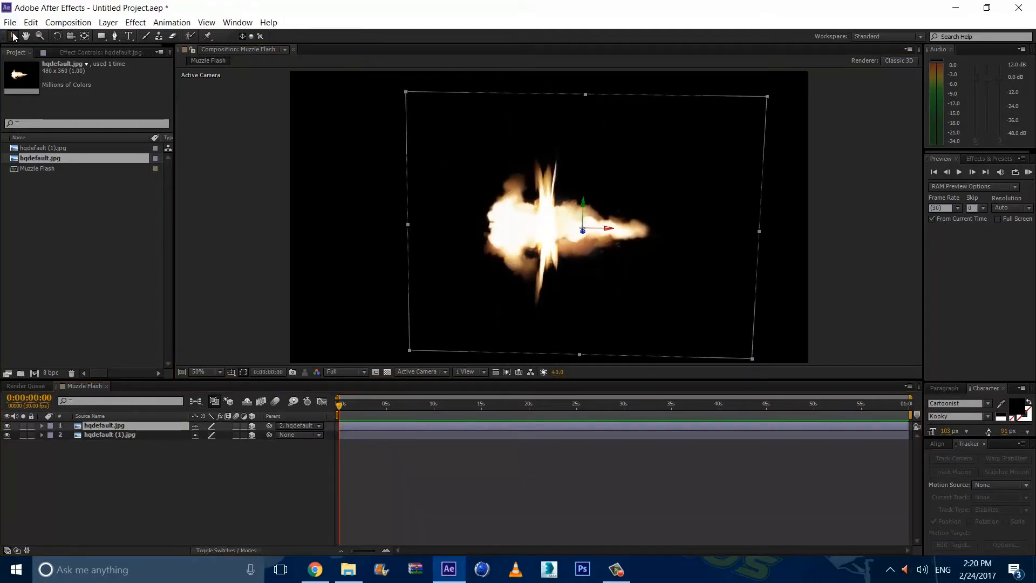
{"action": "mouse_move", "coordinate": [609, 228]}
{"action": "left_mouse_down"}
{"action": "mouse_move", "coordinate": [643, 225]}
{"action": "mouse_move", "coordinate": [628, 227]}
{"action": "left_mouse_up"}
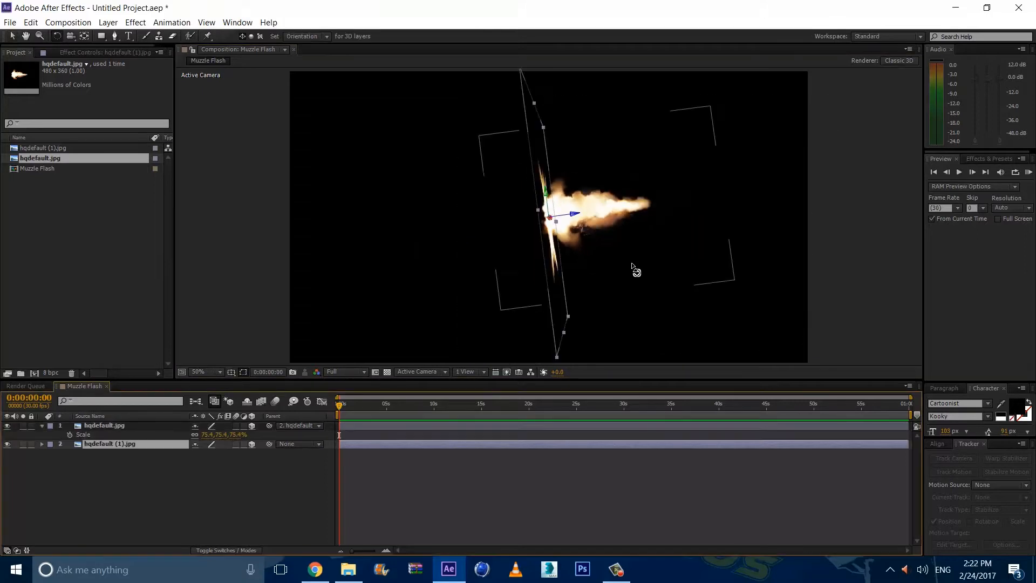
{"action": "left_click_drag", "start_coordinate": [634, 269], "coordinate": [561, 296]}
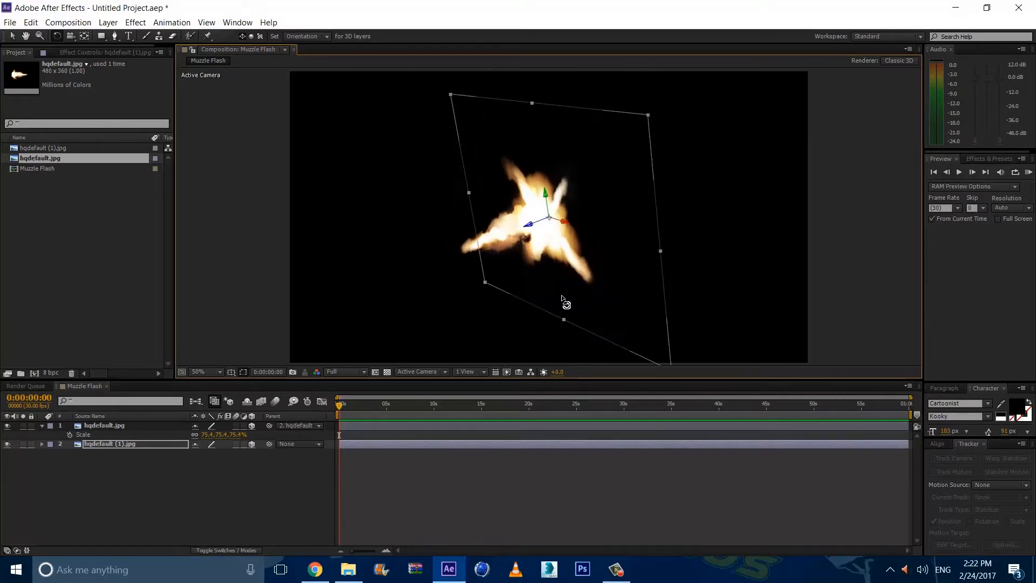
Reset the front flash layer's Orientation to 0, 0, 0 so it faces the camera
{"action": "left_click", "coordinate": [189, 446]}
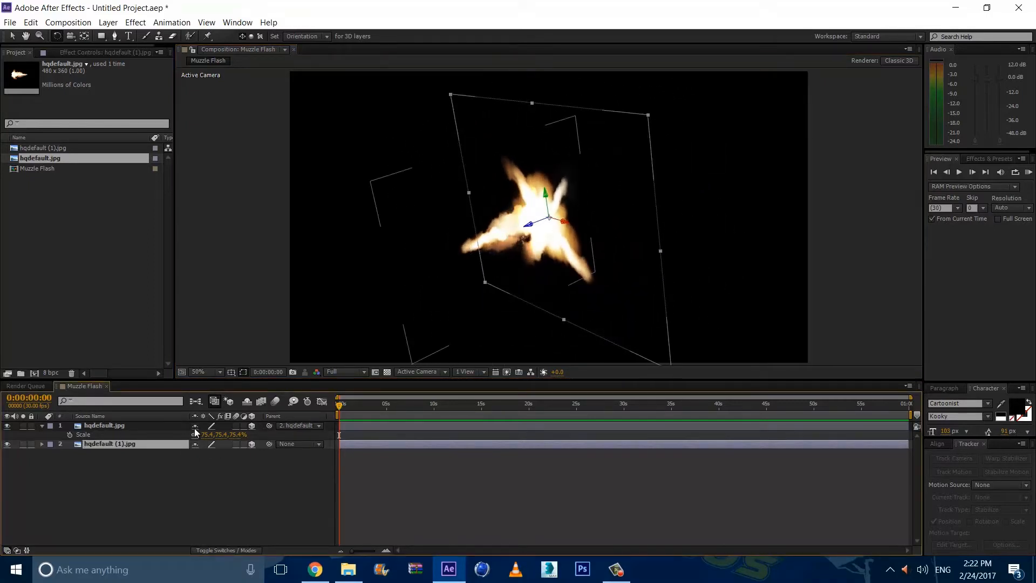
{"action": "key", "text": "r"}
{"action": "left_click", "coordinate": [198, 455]}
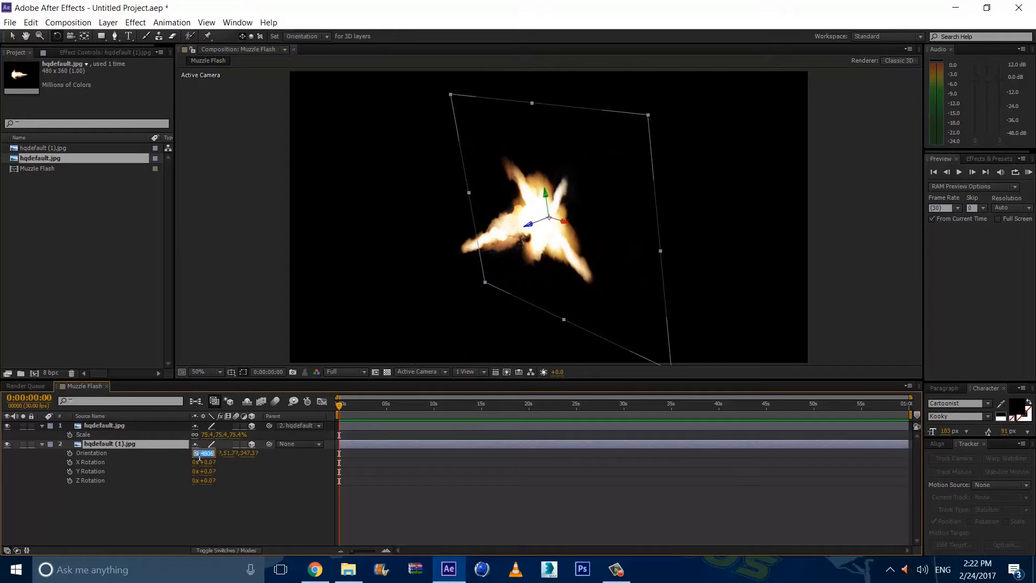
{"action": "type", "text": "0"}
{"action": "left_click", "coordinate": [224, 458]}
{"action": "left_click", "coordinate": [213, 454]}
{"action": "type", "text": "0"}
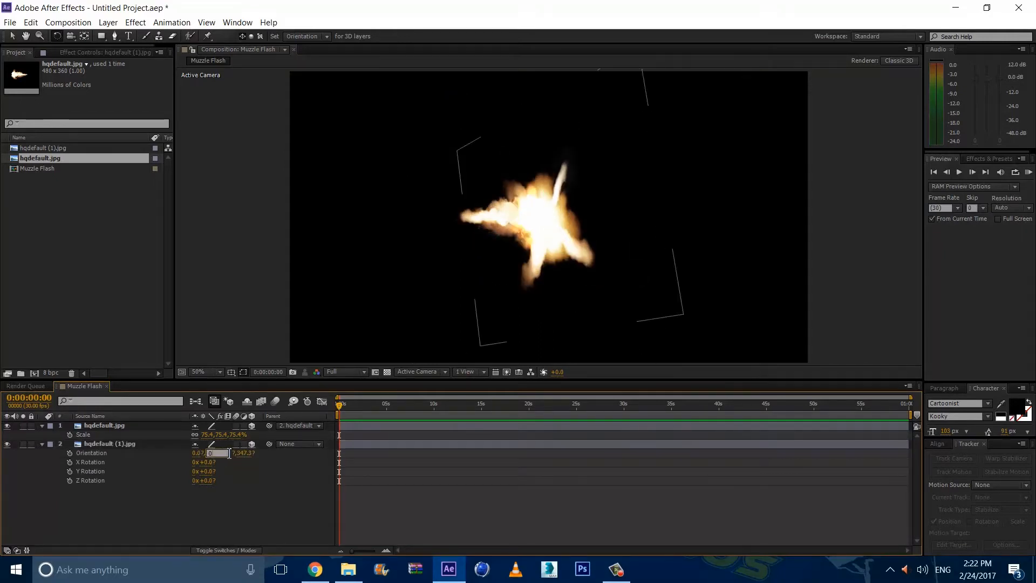
{"action": "key", "text": "Tab"}
{"action": "type", "text": "0"}
{"action": "left_click", "coordinate": [270, 519]}
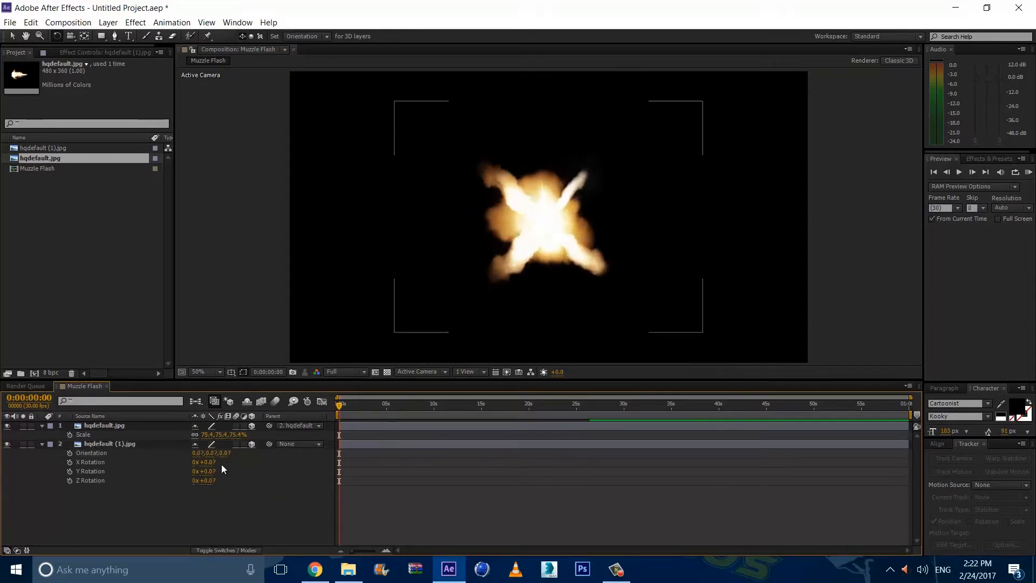
Rename the layer hqdefault (1).jpg as Front Muzzle and the layer hqdefault.jpg as Side Muzzle
{"action": "left_click", "coordinate": [126, 444]}
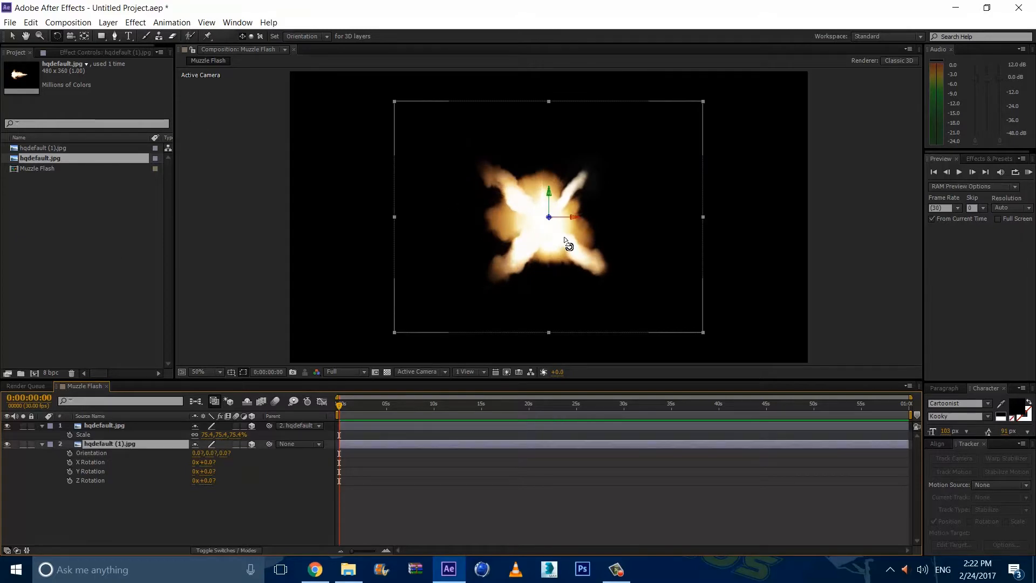
{"action": "key", "text": "Return"}
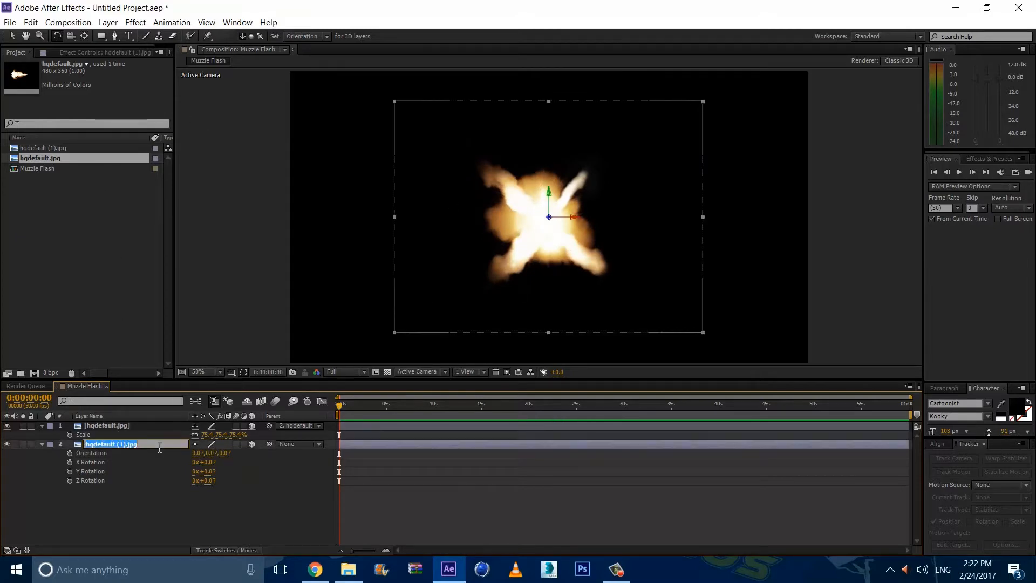
{"action": "type", "text": "Front Muzzle"}
{"action": "left_click", "coordinate": [102, 425]}
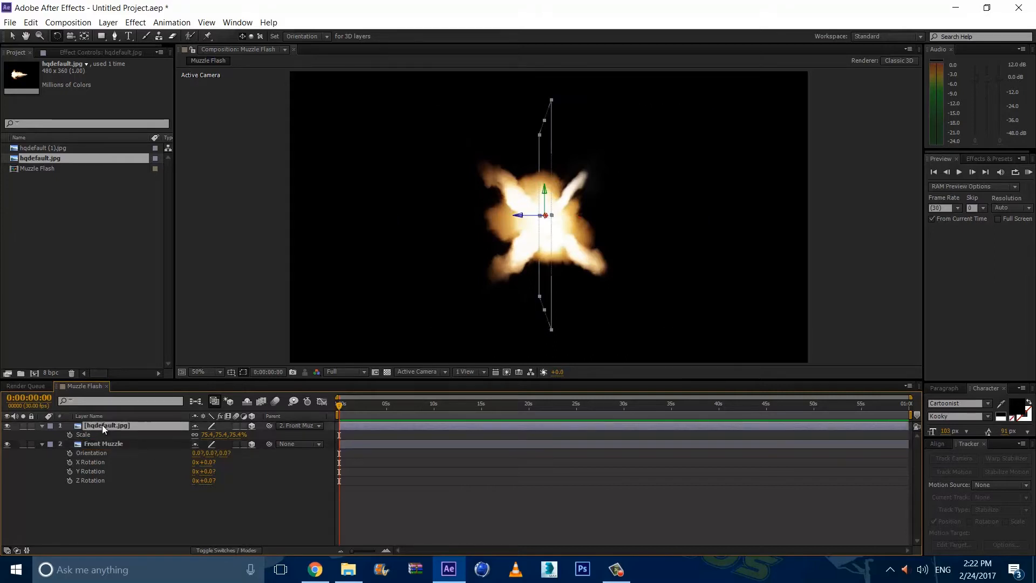
{"action": "key", "text": "Return"}
{"action": "type", "text": "Side Muzzle"}
{"action": "key", "text": "Return"}
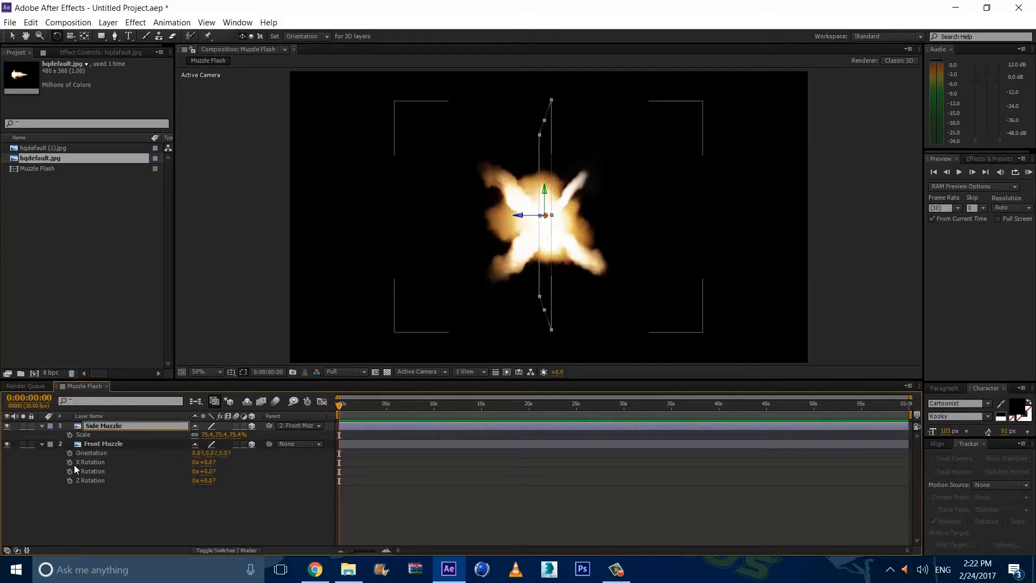
Pre-compose the Front Muzzle and Side Muzzle layers into a new composition named Muzzle Flash 1
{"action": "left_click", "coordinate": [124, 458]}
{"action": "left_click", "coordinate": [131, 443]}
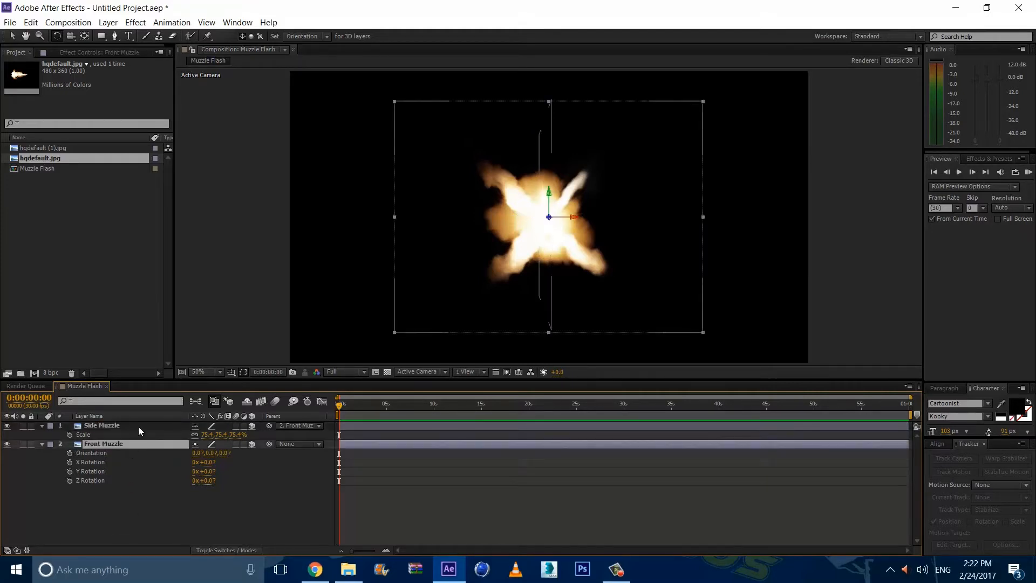
{"action": "left_click", "coordinate": [138, 426], "text": "shift"}
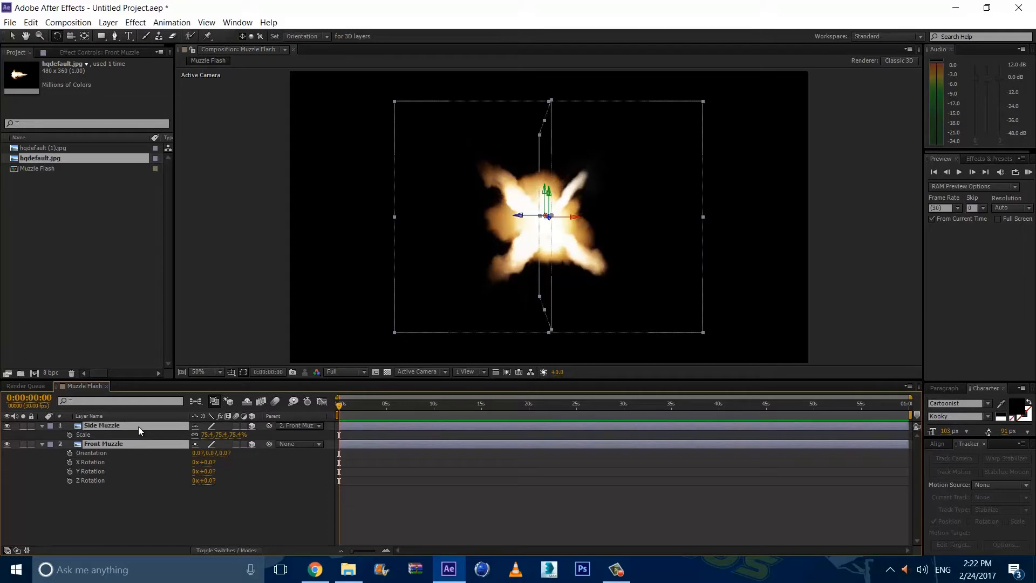
{"action": "right_click", "coordinate": [138, 426]}
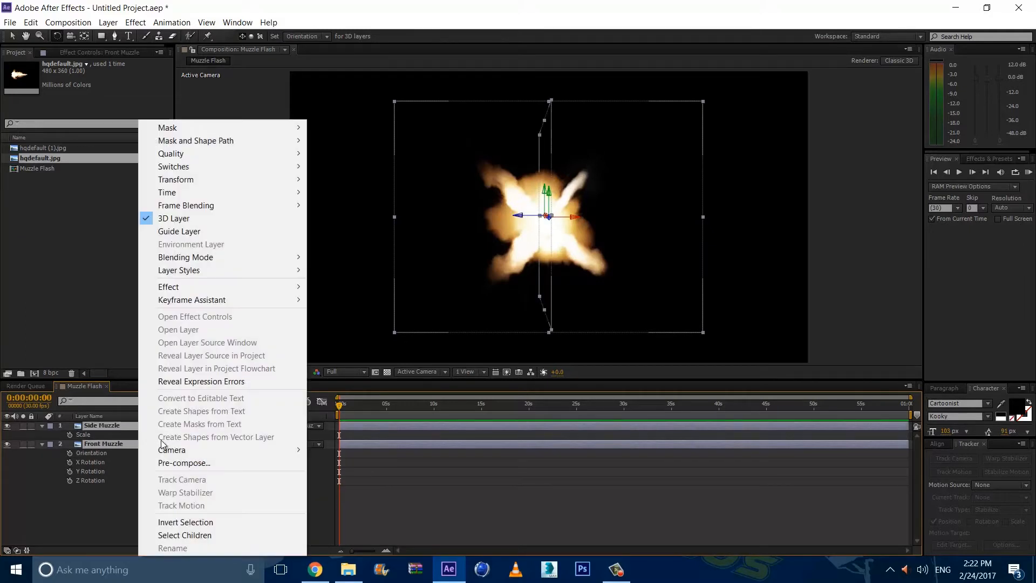
{"action": "left_click", "coordinate": [183, 462]}
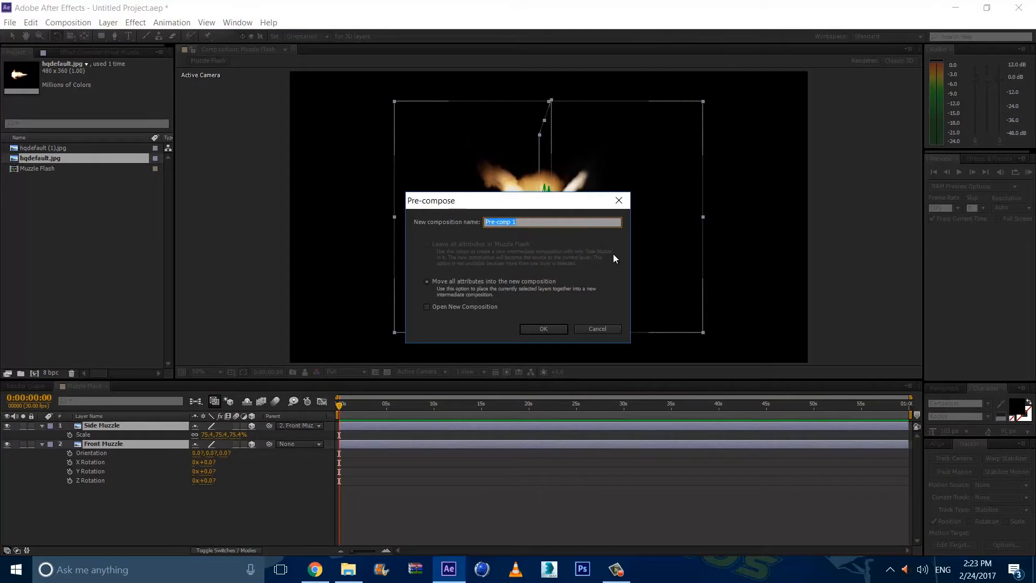
{"action": "type", "text": "Muzzle Flash 1"}
{"action": "left_click", "coordinate": [543, 329]}
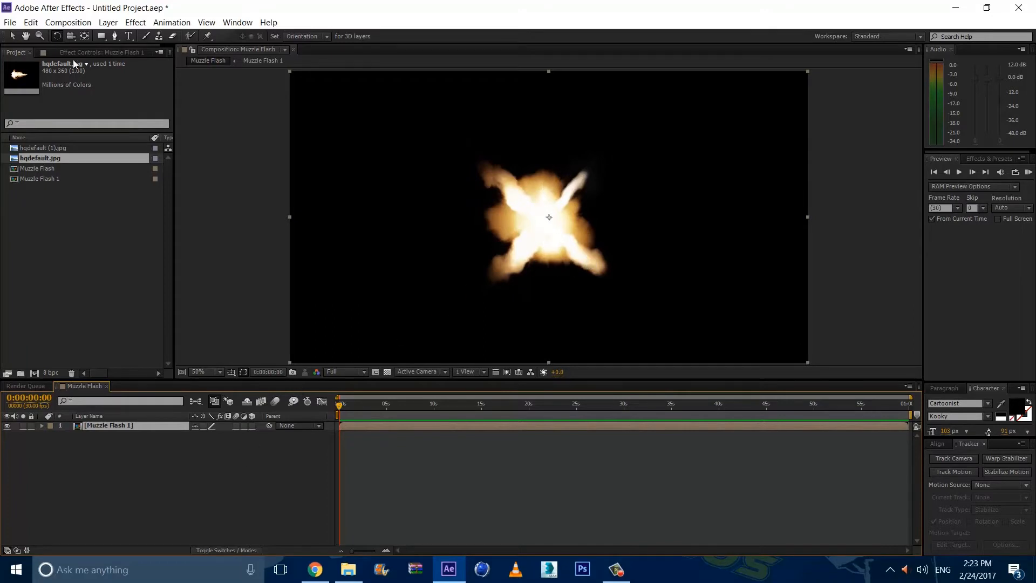
Make the Muzzle Flash 1 layer 3D, collapse its transformations, and rotate it in 3D to reveal the side flame
{"action": "left_click", "coordinate": [252, 425]}
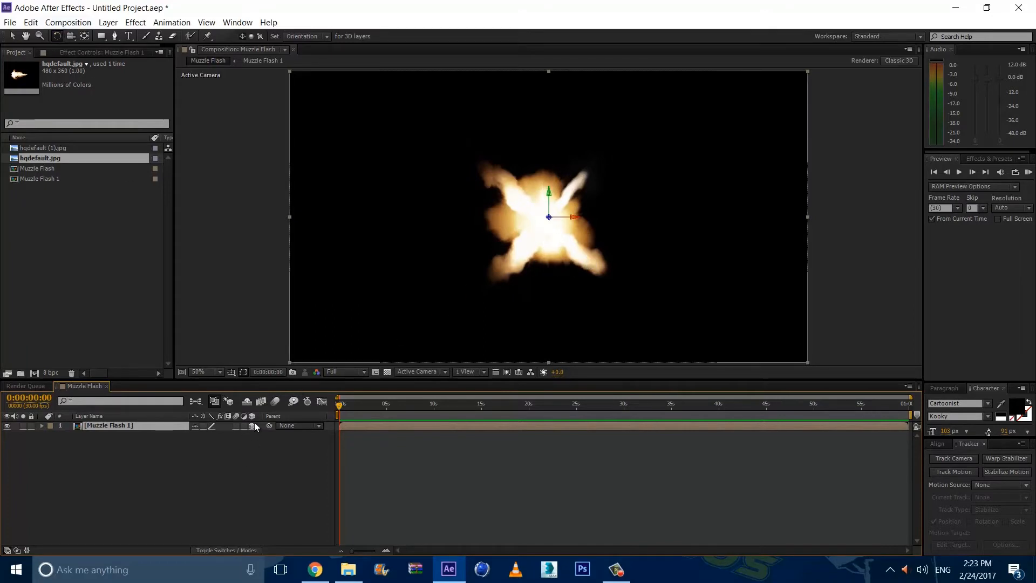
{"action": "left_click", "coordinate": [203, 425]}
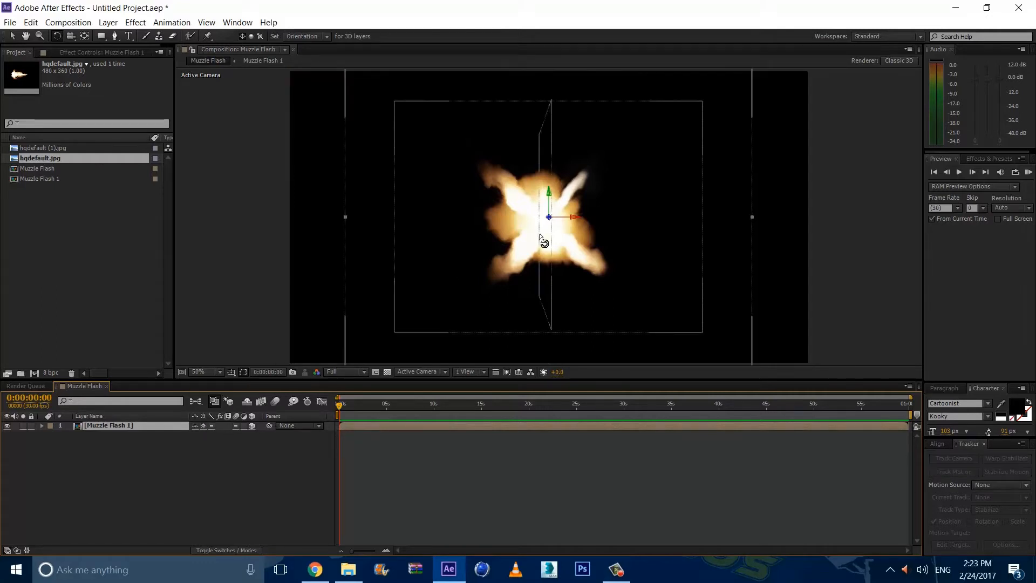
{"action": "mouse_move", "coordinate": [547, 197]}
{"action": "left_mouse_down"}
{"action": "mouse_move", "coordinate": [532, 181]}
{"action": "mouse_move", "coordinate": [545, 190]}
{"action": "left_mouse_up"}
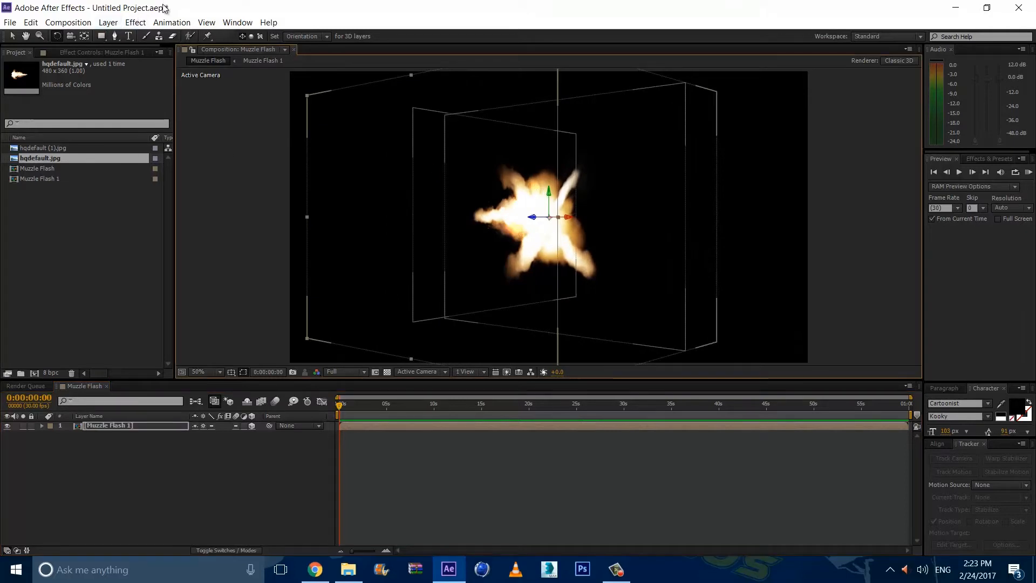
Apply a Glow effect to the Muzzle Flash 1 layer and set Glow Colors to A & B Colors
{"action": "left_click", "coordinate": [136, 23]}
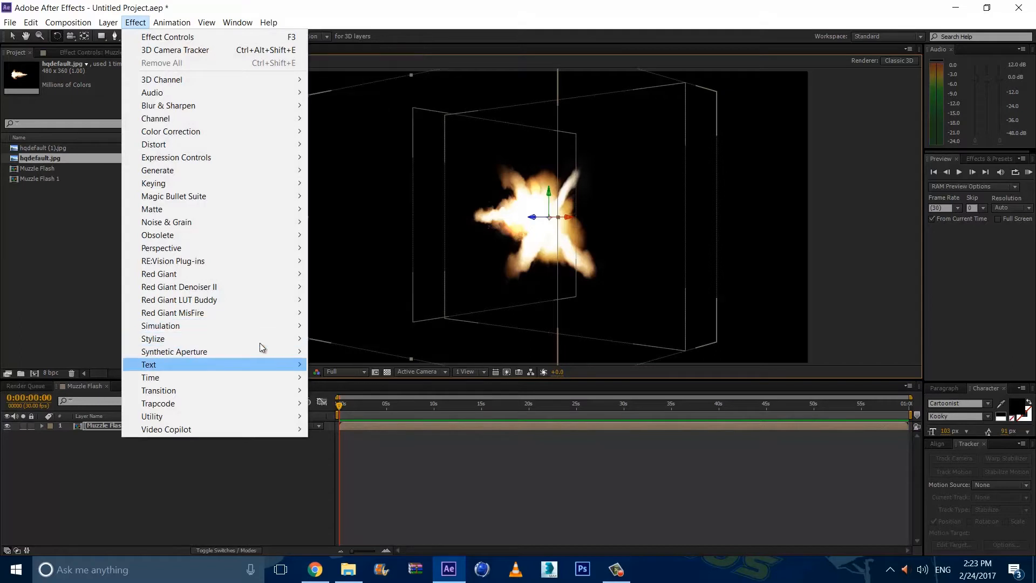
{"action": "mouse_move", "coordinate": [291, 325]}
{"action": "left_click", "coordinate": [359, 236]}
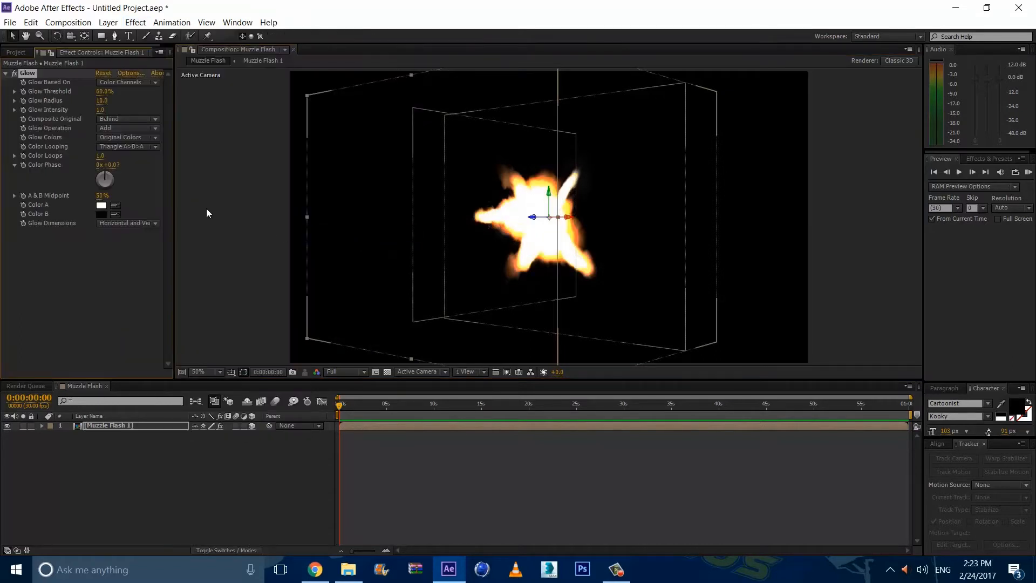
{"action": "left_click", "coordinate": [151, 139]}
{"action": "left_click", "coordinate": [139, 160]}
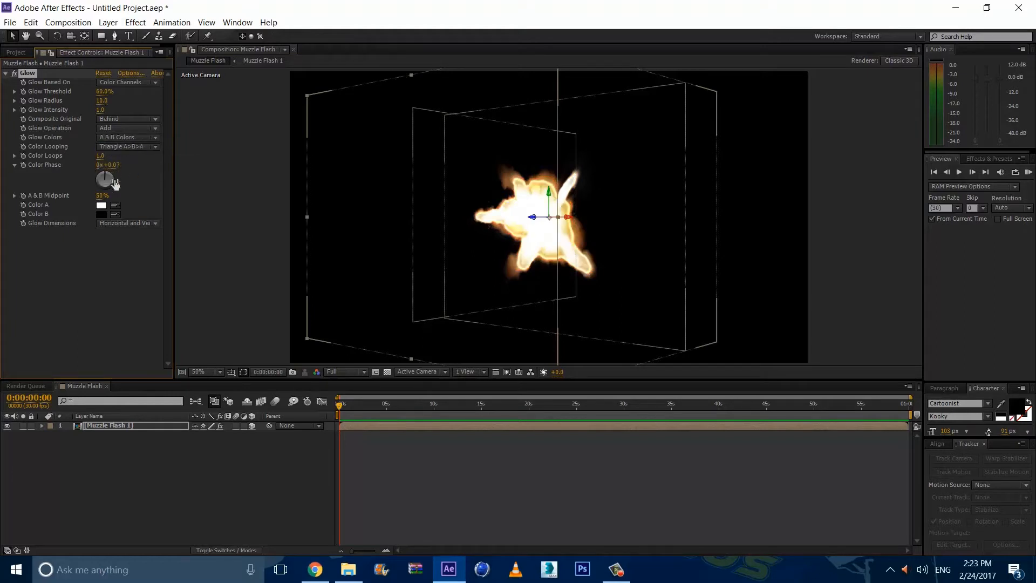
Set the Glow's Color A to orange FF9600 and its Color B to bright yellow
{"action": "left_click", "coordinate": [101, 205]}
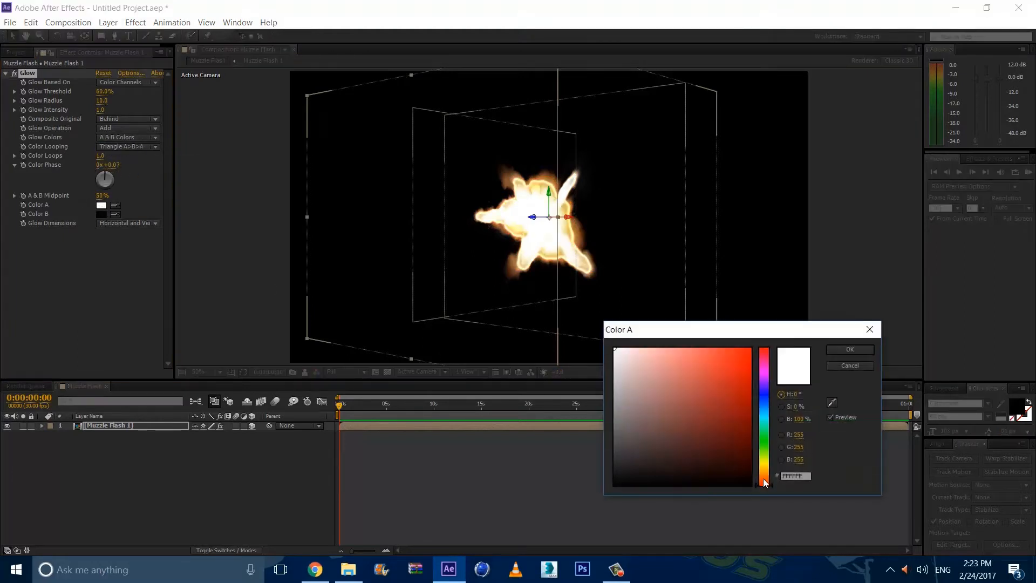
{"action": "left_click", "coordinate": [764, 473]}
{"action": "left_click_drag", "start_coordinate": [744, 359], "coordinate": [826, 314]}
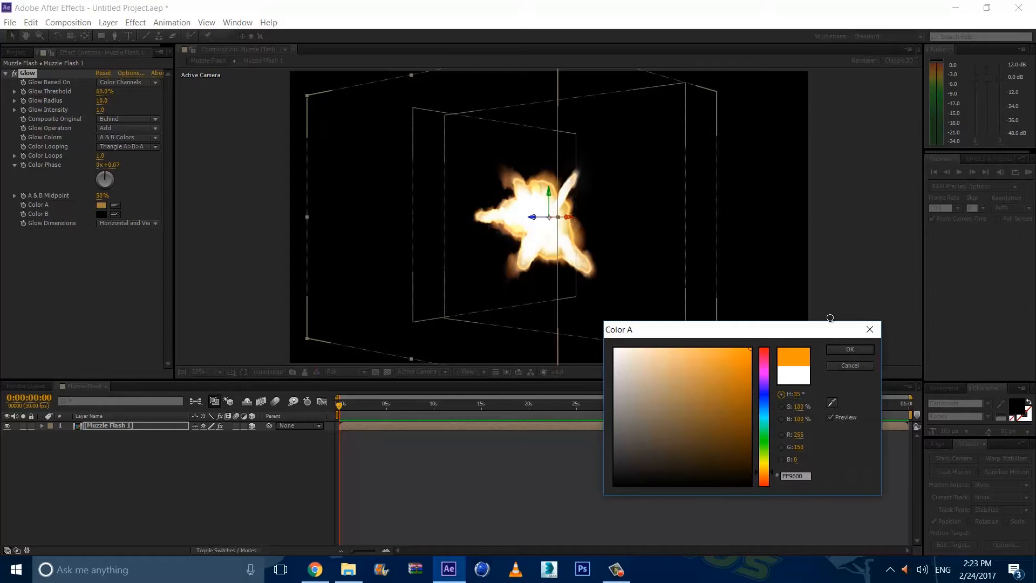
{"action": "left_click", "coordinate": [866, 351]}
{"action": "left_click", "coordinate": [103, 214]}
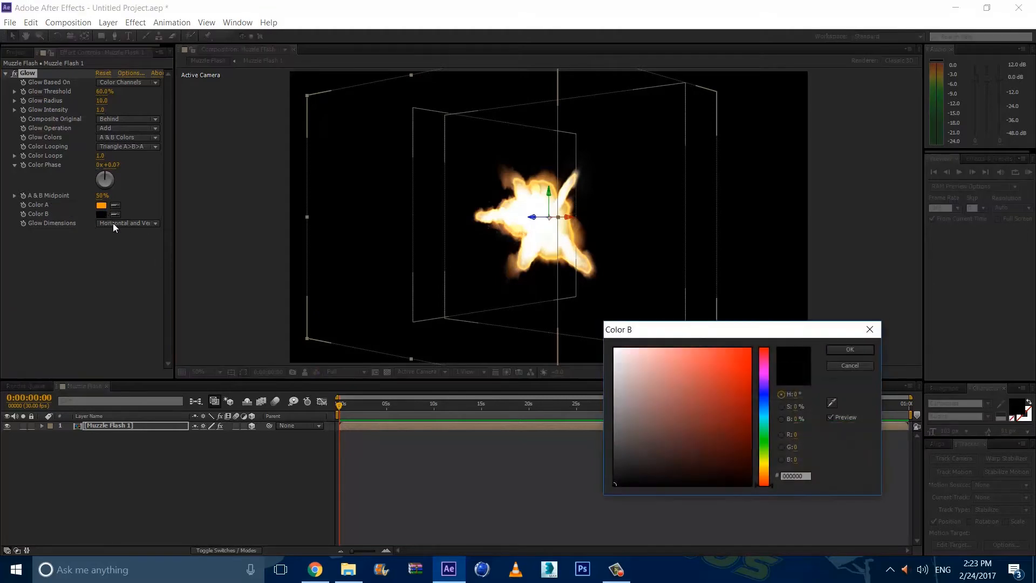
{"action": "left_click", "coordinate": [776, 464]}
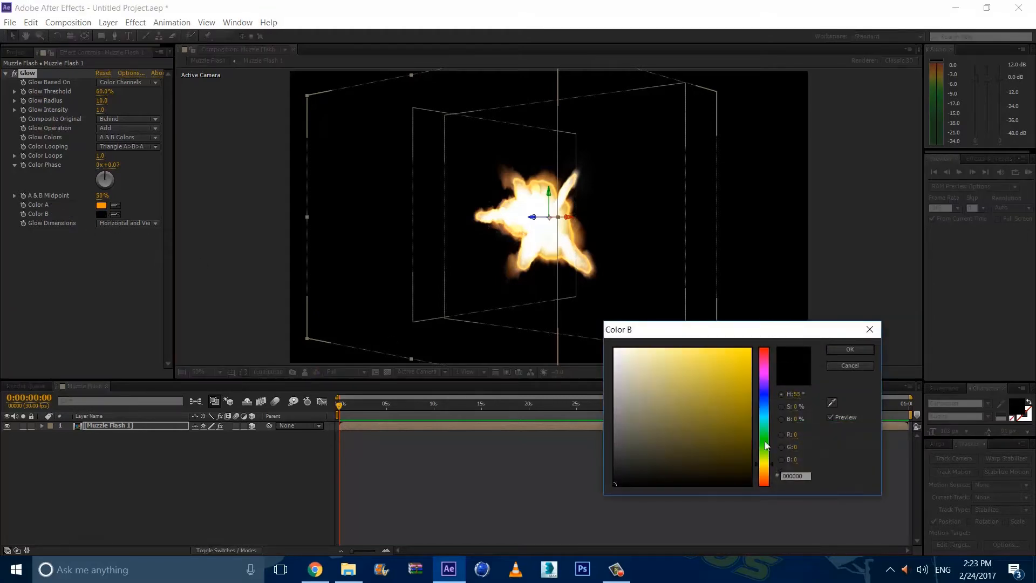
{"action": "left_click", "coordinate": [750, 349]}
{"action": "left_click", "coordinate": [849, 351]}
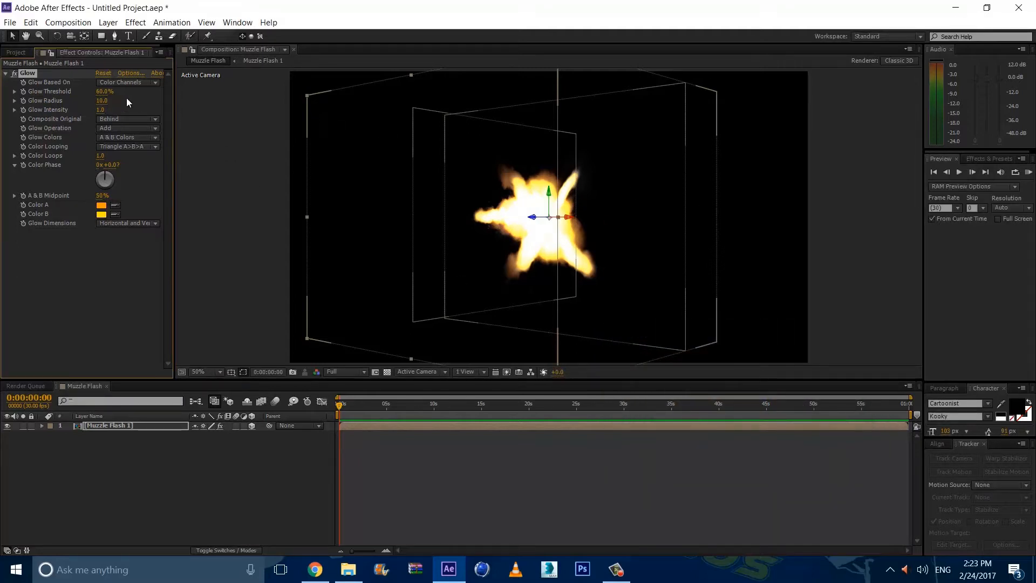
Set the Glow Threshold to 13.3%, Radius to 523 and Intensity to 0.9, and rotate the Muzzle Flash 1 layer slightly in 3D
{"action": "left_click_drag", "start_coordinate": [104, 92], "coordinate": [355, 78]}
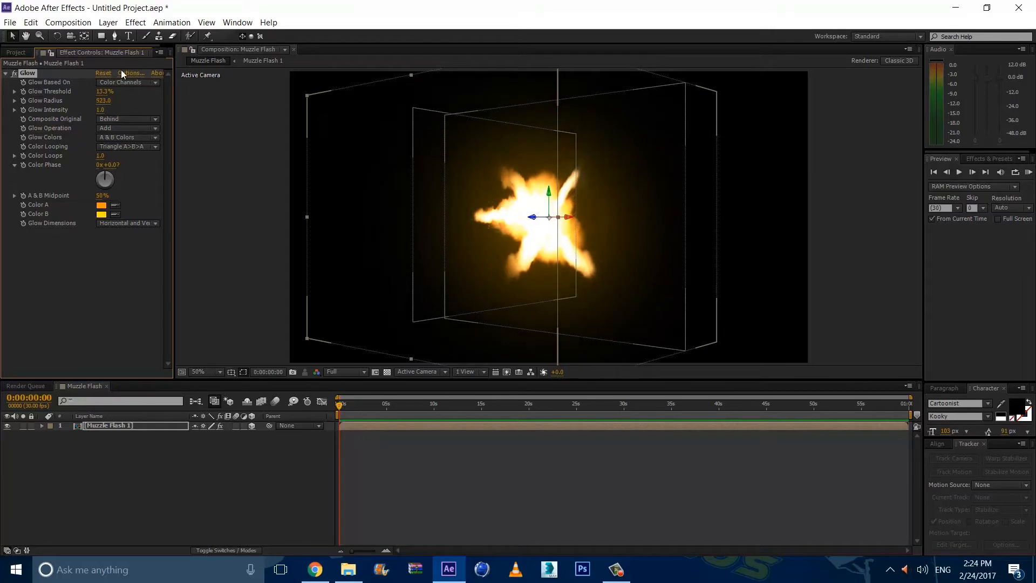
{"action": "mouse_move", "coordinate": [101, 110]}
{"action": "left_mouse_down"}
{"action": "mouse_move", "coordinate": [159, 99]}
{"action": "mouse_move", "coordinate": [75, 120]}
{"action": "mouse_move", "coordinate": [131, 109]}
{"action": "mouse_move", "coordinate": [88, 117]}
{"action": "mouse_move", "coordinate": [102, 111]}
{"action": "left_mouse_up"}
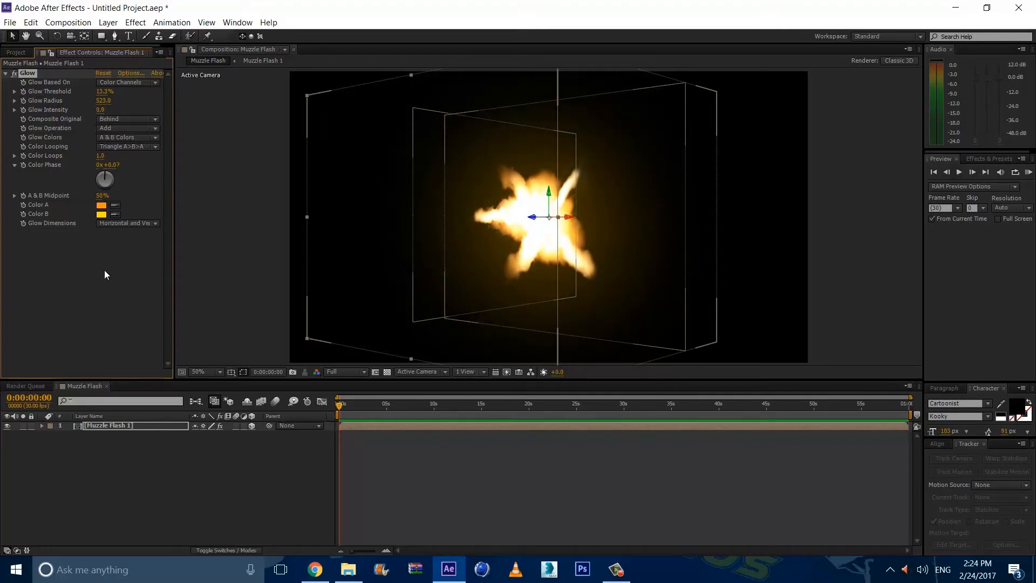
{"action": "left_click", "coordinate": [56, 35]}
{"action": "left_click_drag", "start_coordinate": [548, 293], "coordinate": [522, 287]}
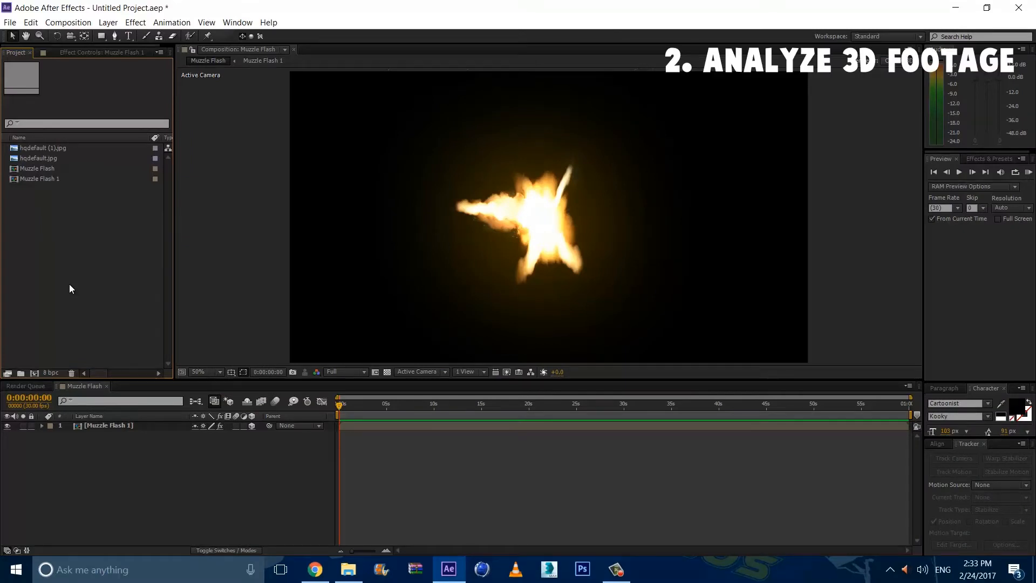
Import Footage.mp4 into the project and create a 1920 x 1080, 30 fps composition named Footage
{"action": "left_click", "coordinate": [348, 569]}
{"action": "left_click_drag", "start_coordinate": [175, 172], "coordinate": [2, 218]}
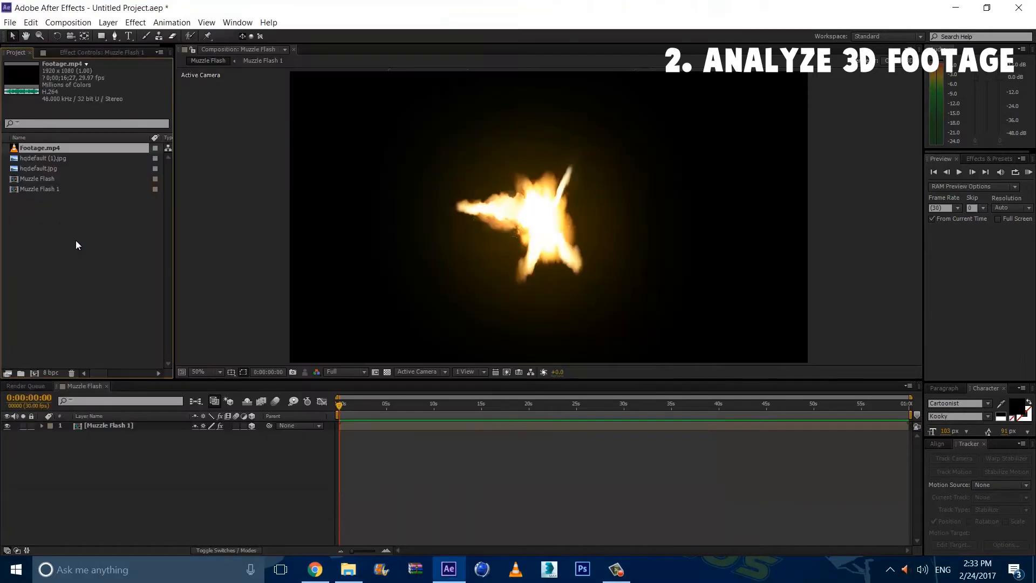
{"action": "left_click", "coordinate": [68, 22]}
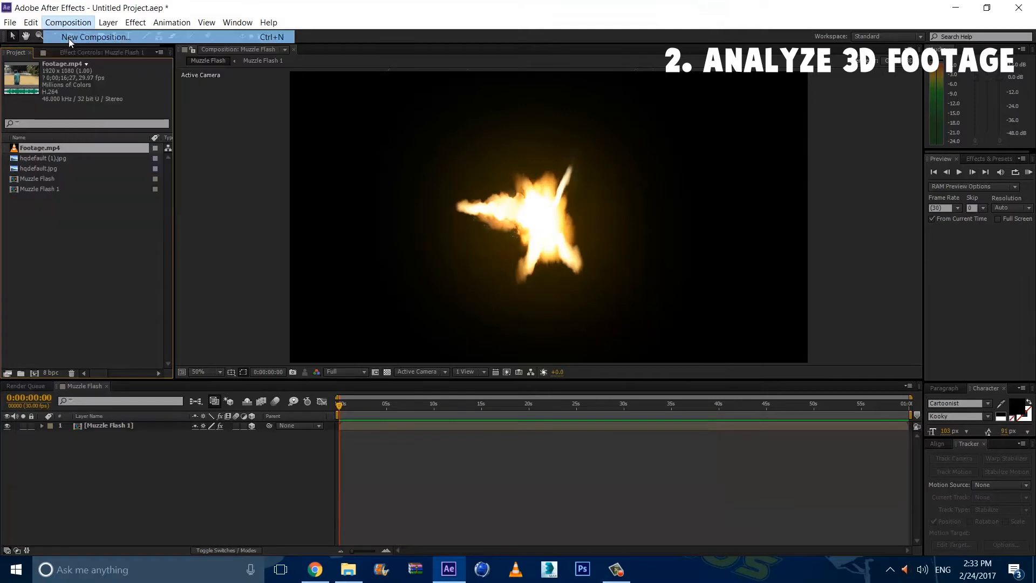
{"action": "left_click", "coordinate": [69, 36]}
{"action": "type", "text": "Fot"}
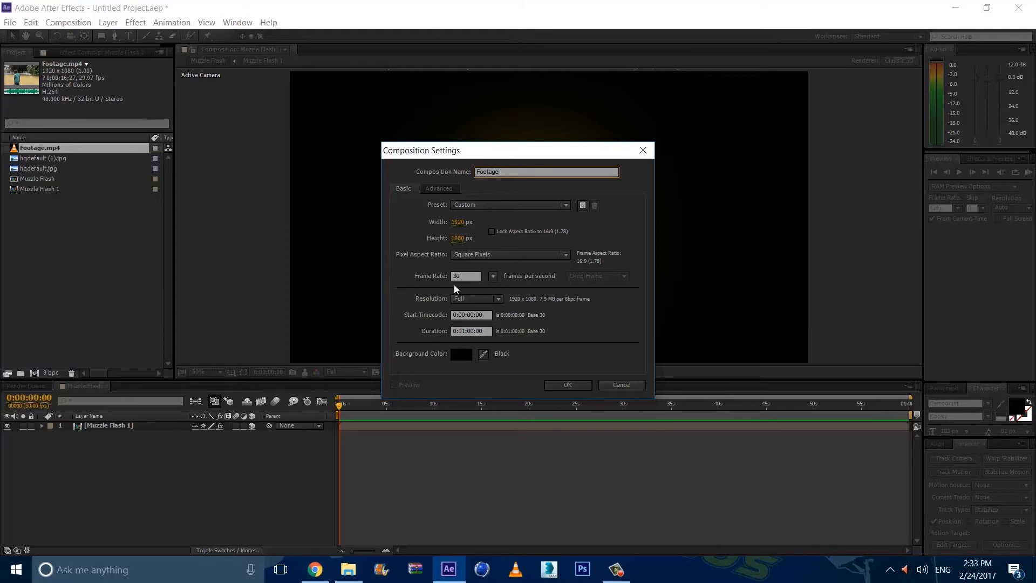
{"action": "left_click", "coordinate": [568, 385]}
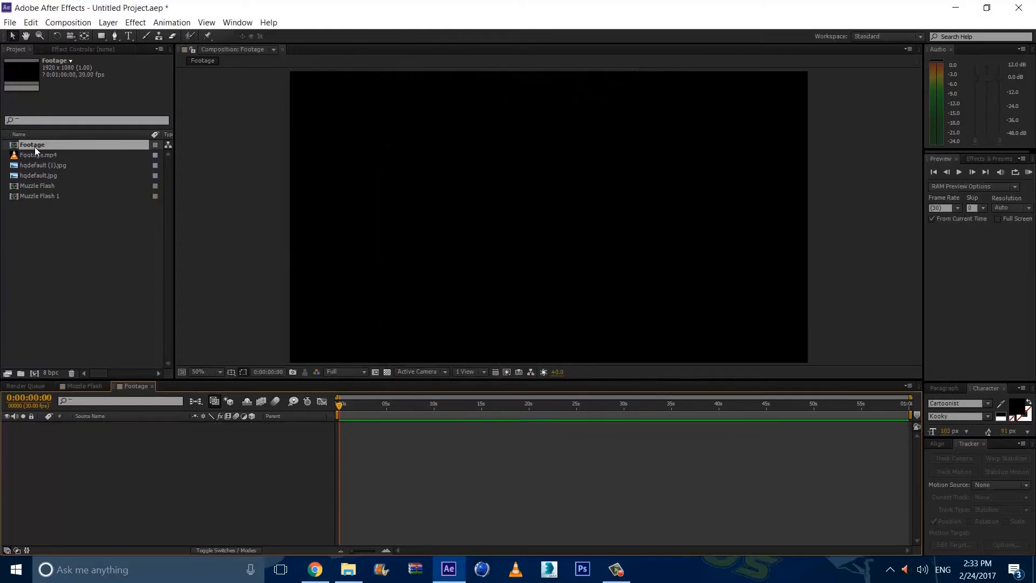
Add Footage.mp4 to the Footage composition and trim the composition to the clip's end at 0:00:16:27
{"action": "left_click_drag", "start_coordinate": [41, 154], "coordinate": [126, 430]}
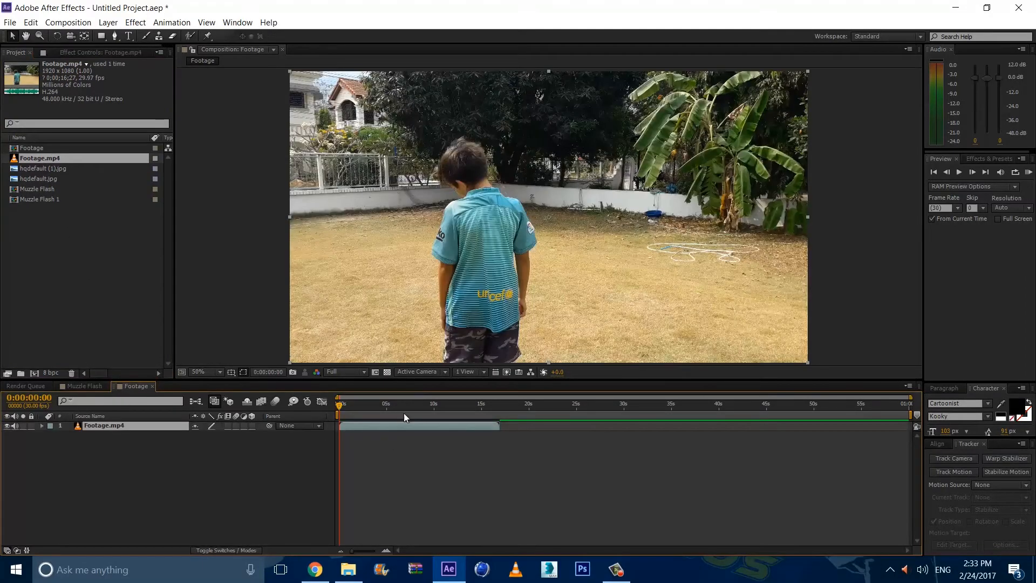
{"action": "left_click", "coordinate": [451, 404]}
{"action": "left_click", "coordinate": [499, 405]}
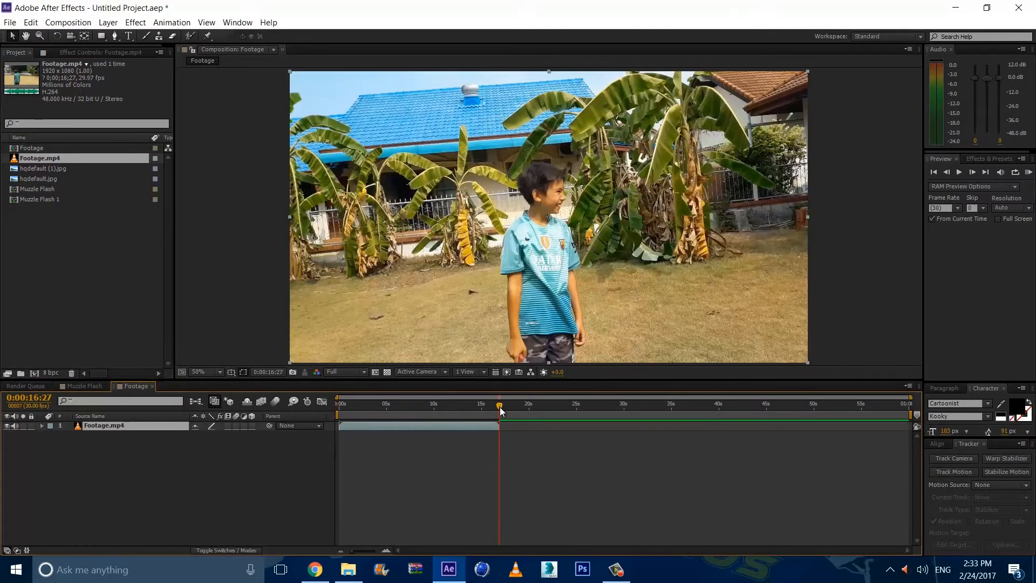
{"action": "right_click", "coordinate": [479, 415]}
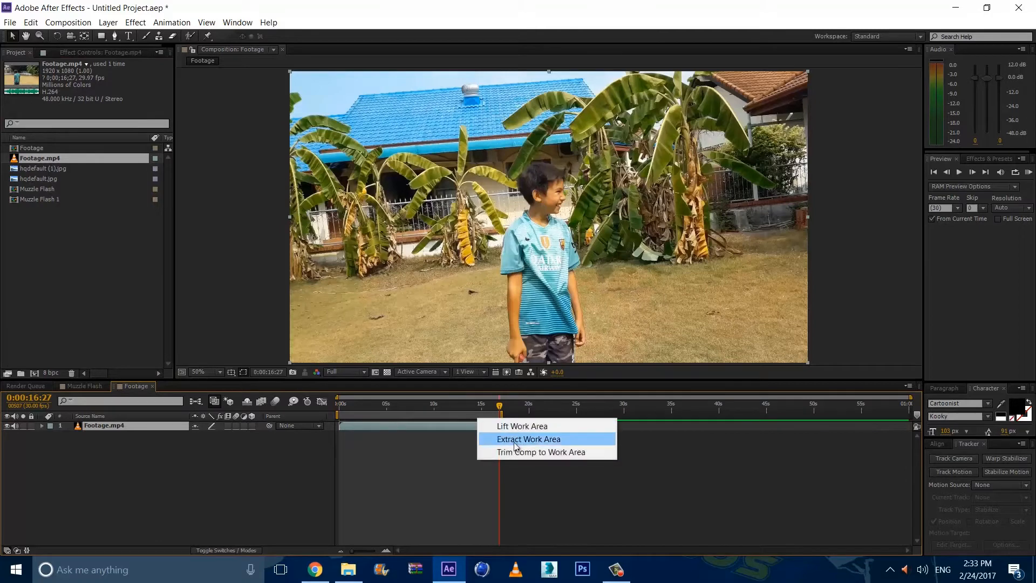
{"action": "left_click", "coordinate": [509, 455]}
{"action": "left_click", "coordinate": [338, 406]}
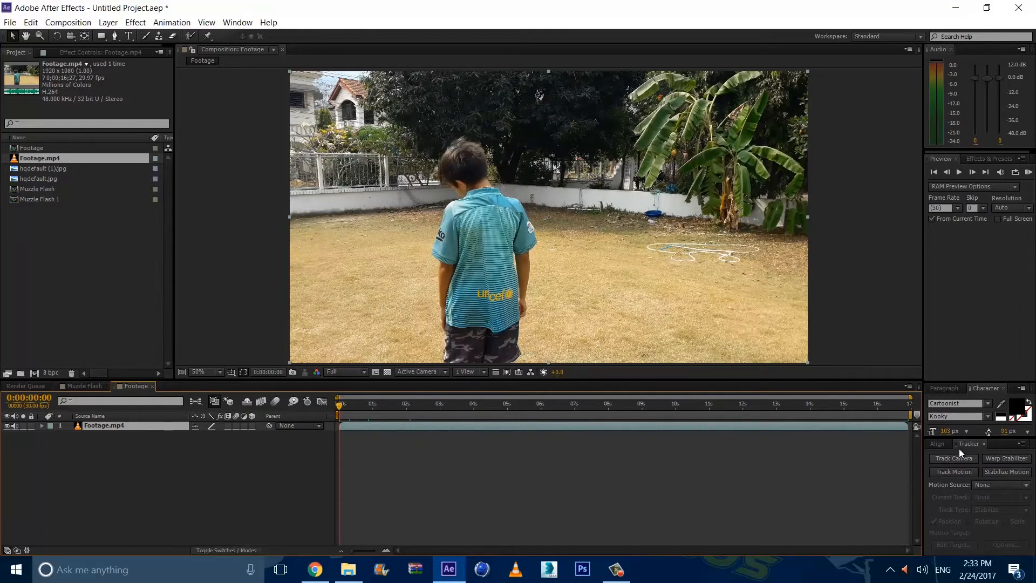
Run Track Camera on the Footage.mp4 layer to analyze its 3D camera movement
{"action": "left_click", "coordinate": [238, 23]}
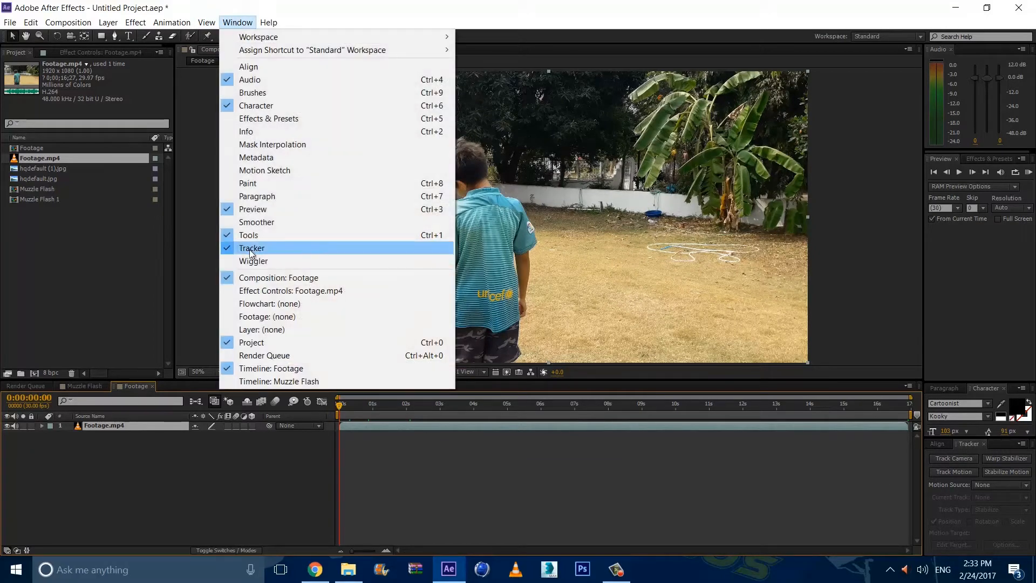
{"action": "left_click", "coordinate": [625, 5]}
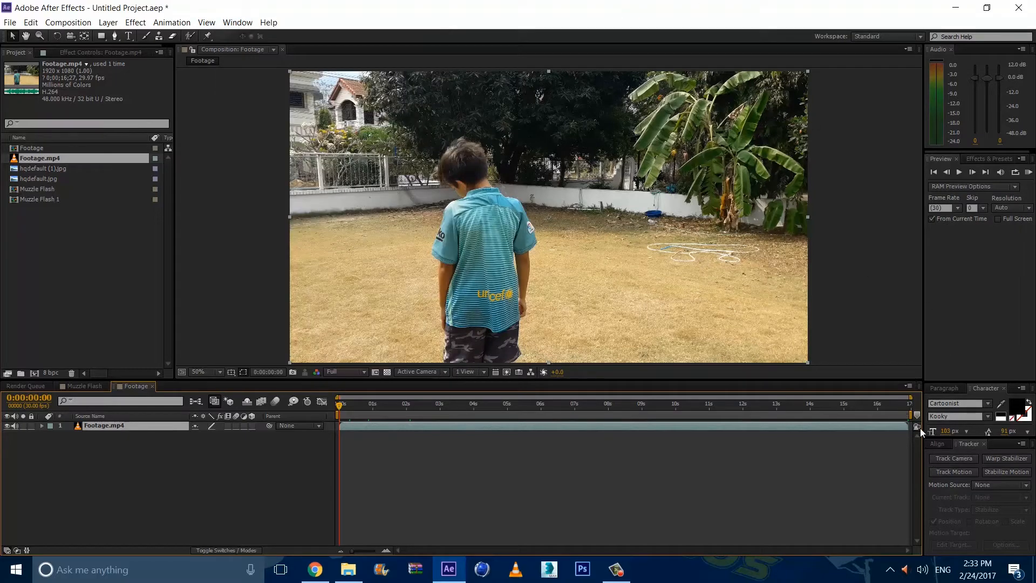
{"action": "left_click", "coordinate": [957, 460]}
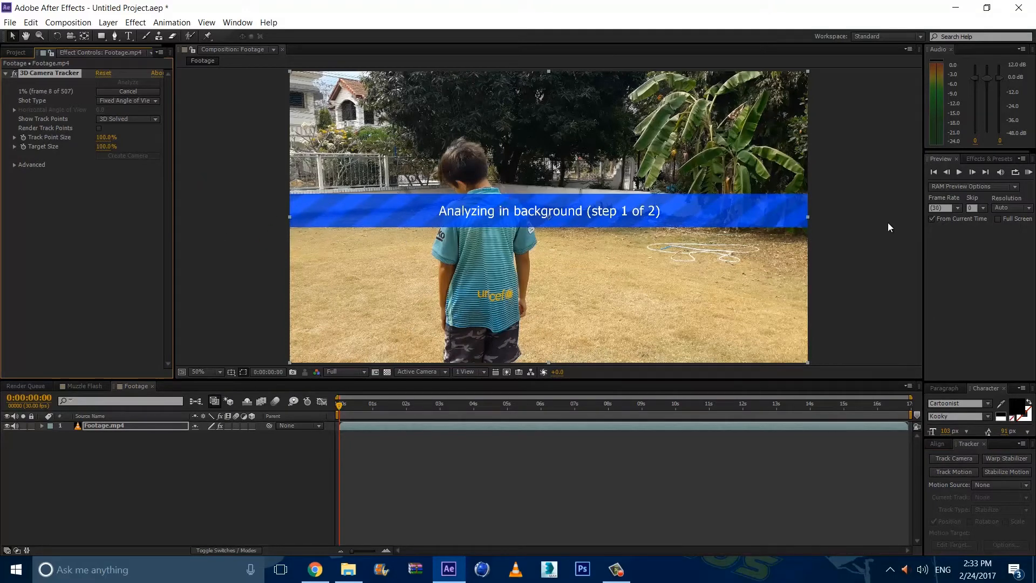
{"action": "scroll", "coordinate": [840, 346], "scroll_direction": "down", "scroll_amount": 2}
{"action": "scroll", "coordinate": [375, 322], "scroll_direction": "up", "scroll_amount": 3}
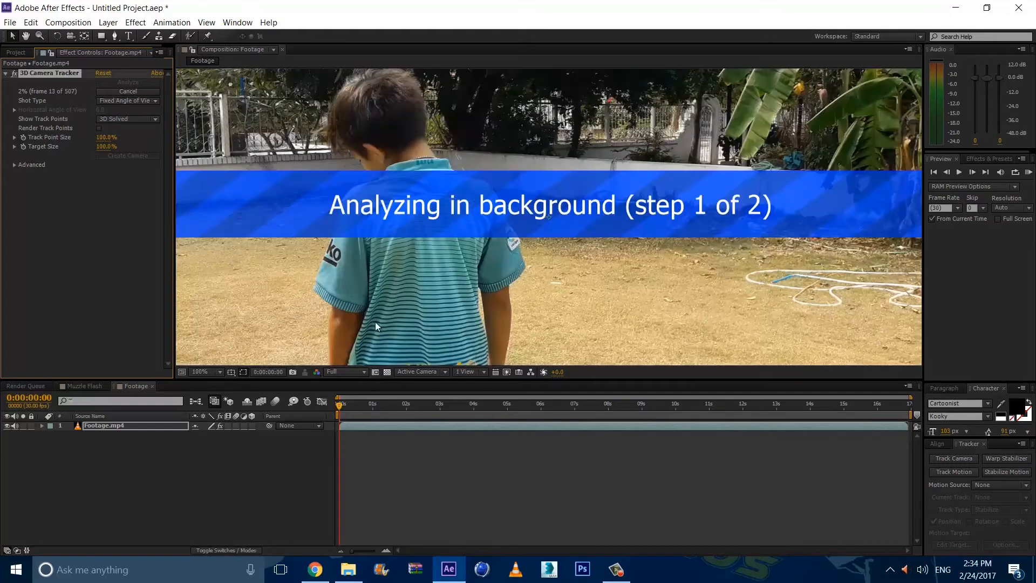
{"action": "scroll", "coordinate": [412, 308], "scroll_direction": "down", "scroll_amount": 1}
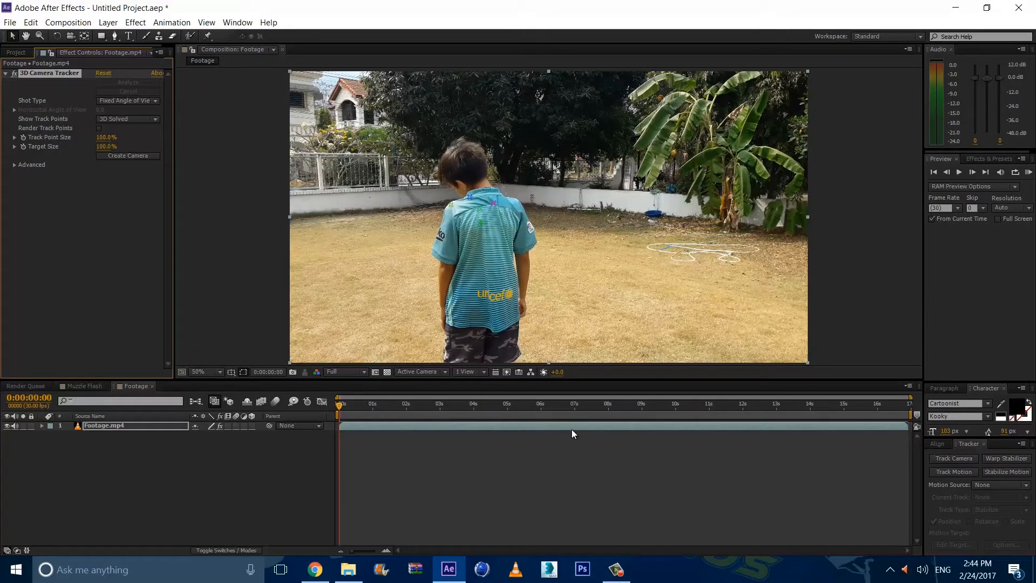
Review the tracked footage and trim the Footage composition to the section from about 5 seconds to 0:00:16:06
{"action": "left_click", "coordinate": [575, 423]}
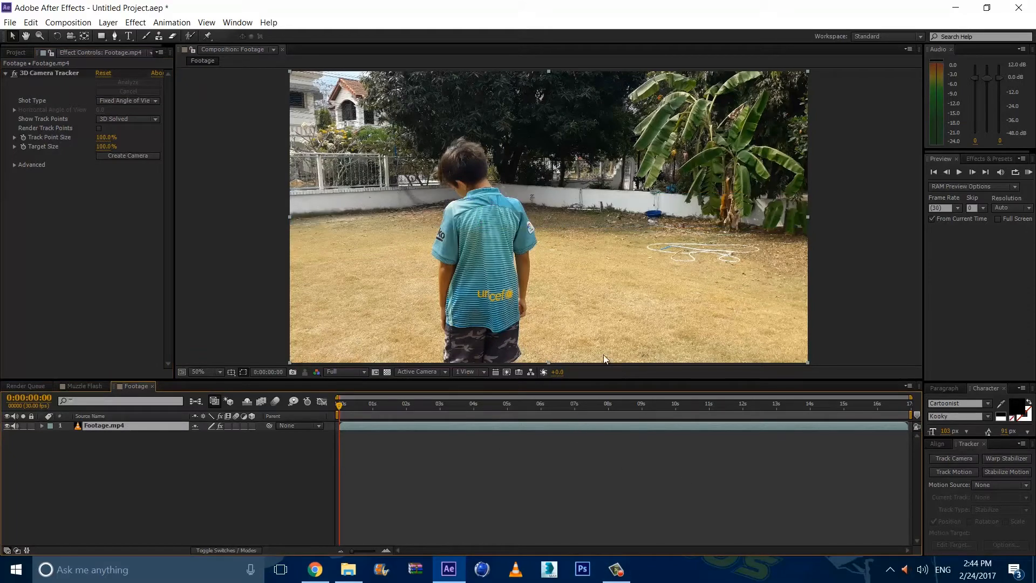
{"action": "left_click_drag", "start_coordinate": [351, 400], "coordinate": [374, 404]}
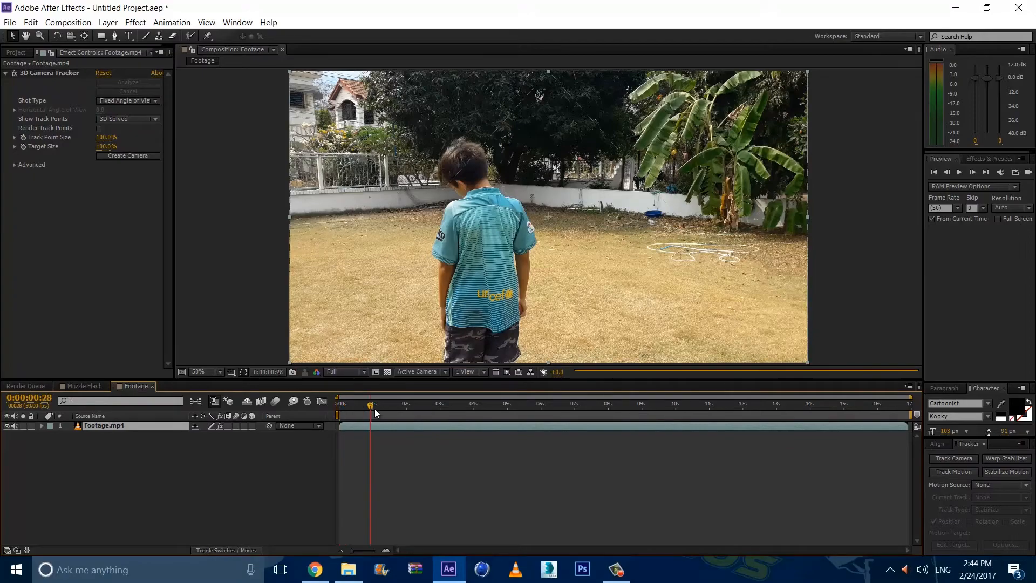
{"action": "left_click", "coordinate": [28, 74]}
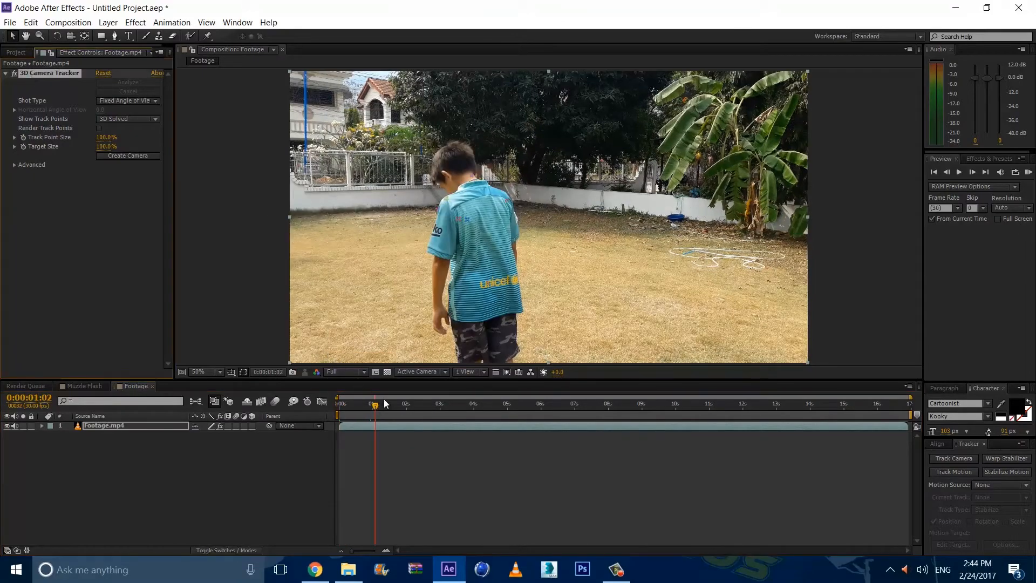
{"action": "left_click_drag", "start_coordinate": [384, 407], "coordinate": [885, 405]}
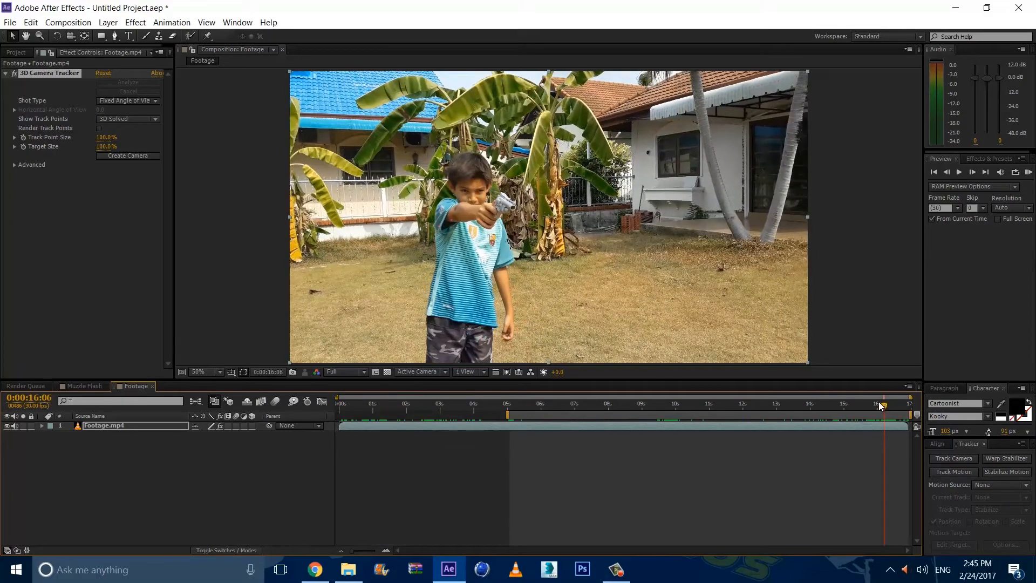
{"action": "key", "text": "n"}
{"action": "right_click", "coordinate": [867, 415]}
{"action": "left_click", "coordinate": [898, 450]}
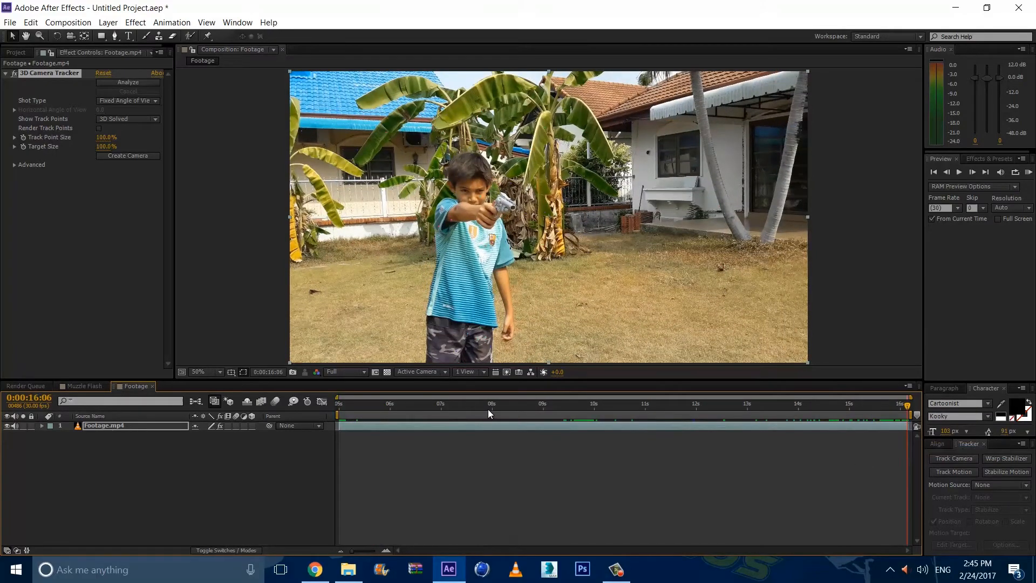
{"action": "left_click_drag", "start_coordinate": [489, 413], "coordinate": [296, 428]}
{"action": "key", "text": "space"}
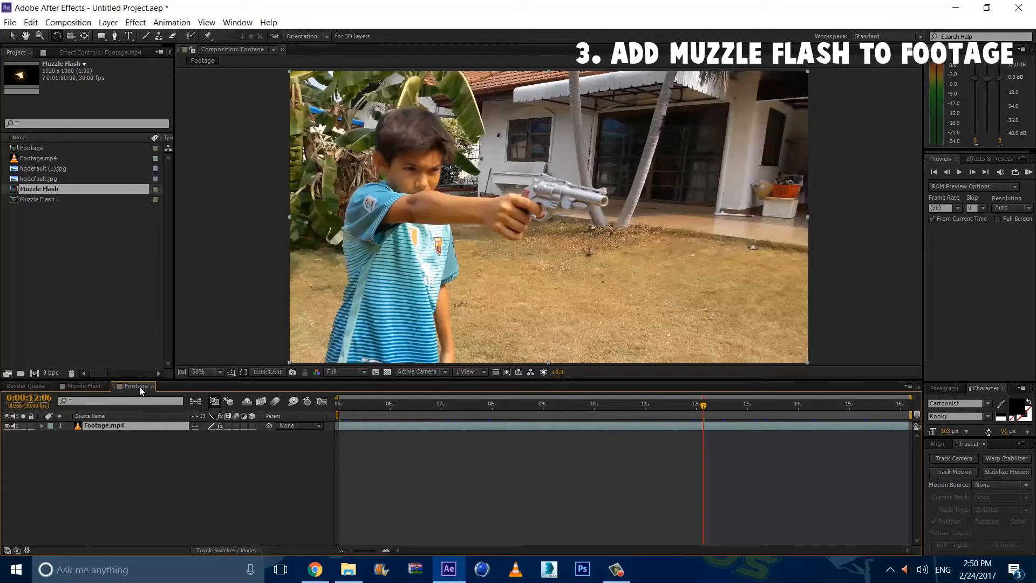
Create a 3D tracker camera from the 3D Camera Tracker effect on Footage.mp4 and select the camera layer
{"action": "left_click", "coordinate": [65, 54]}
{"action": "left_click", "coordinate": [124, 157]}
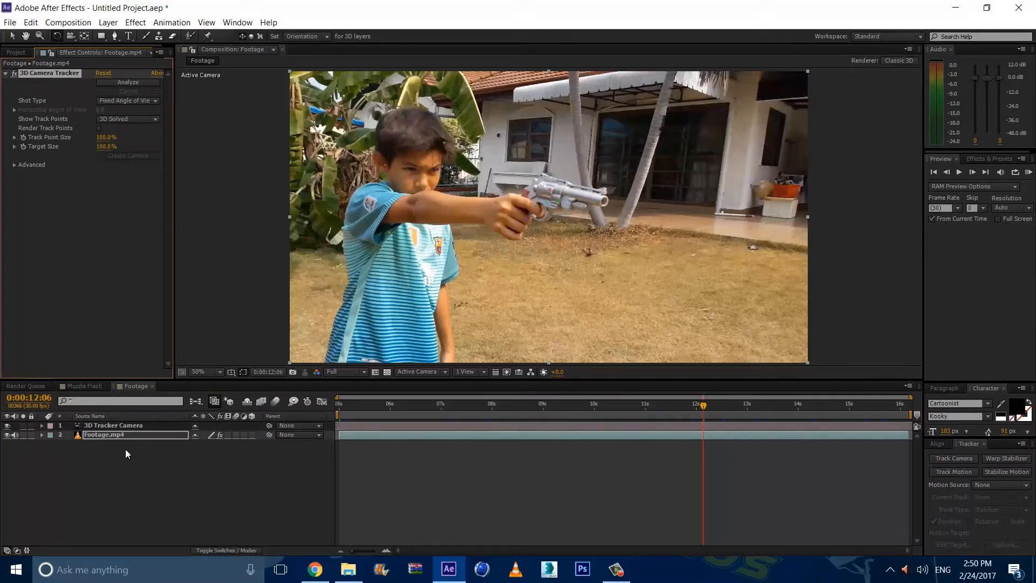
{"action": "left_click", "coordinate": [130, 425]}
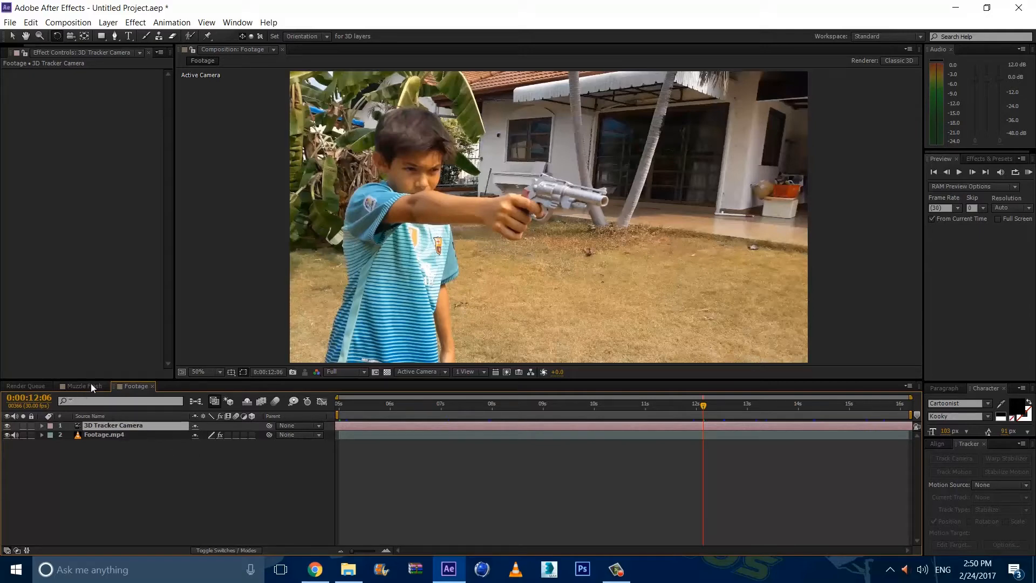
Set the blending mode of the Muzzle Flash 1 layer in the Muzzle Flash composition to Add
{"action": "left_click", "coordinate": [98, 385]}
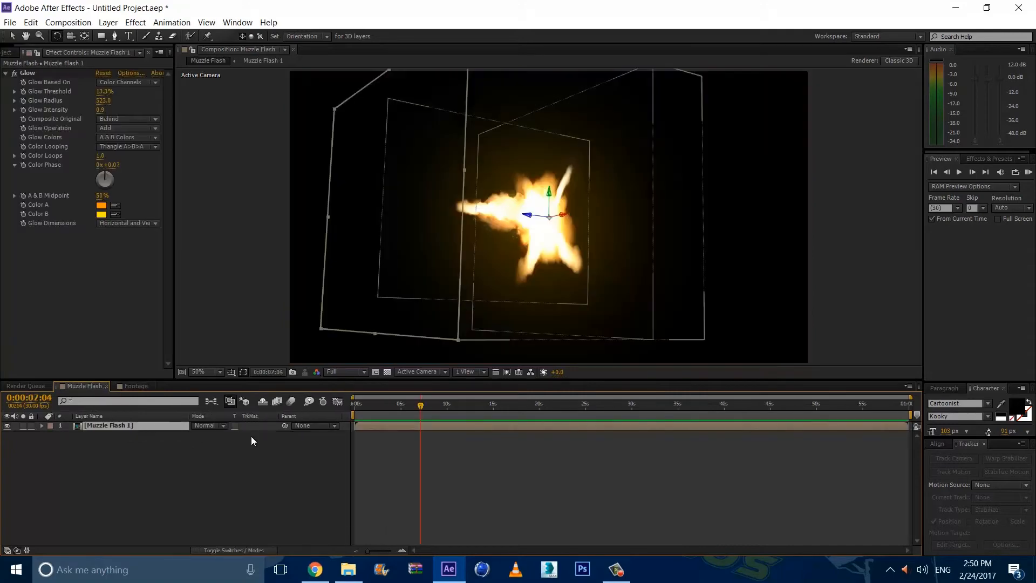
{"action": "left_click", "coordinate": [214, 426]}
{"action": "left_click", "coordinate": [254, 198]}
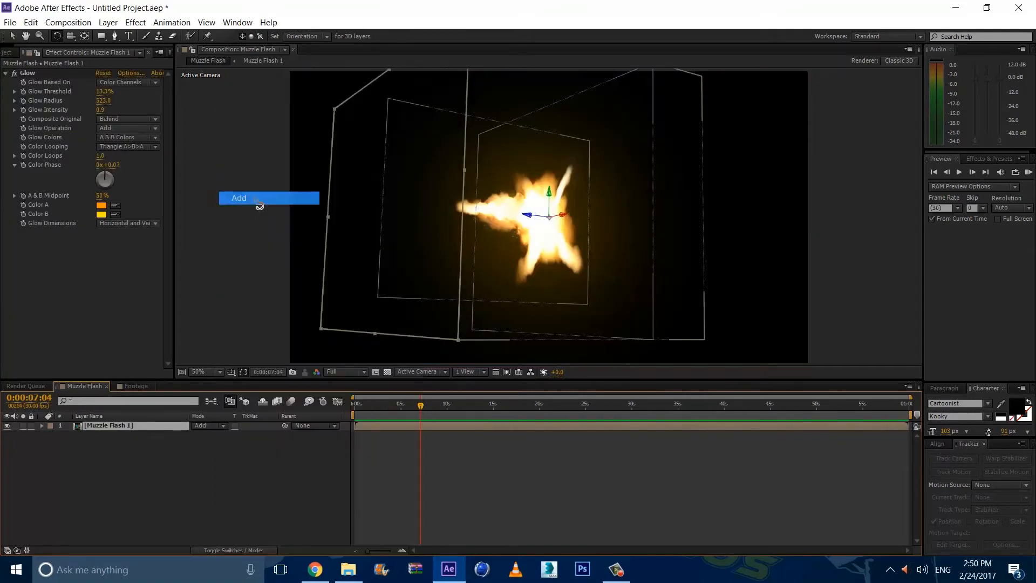
Place Muzzle Flash 1 between the camera and footage layers in the Footage composition, collapse its transformations and make it 3D
{"action": "left_click", "coordinate": [143, 387]}
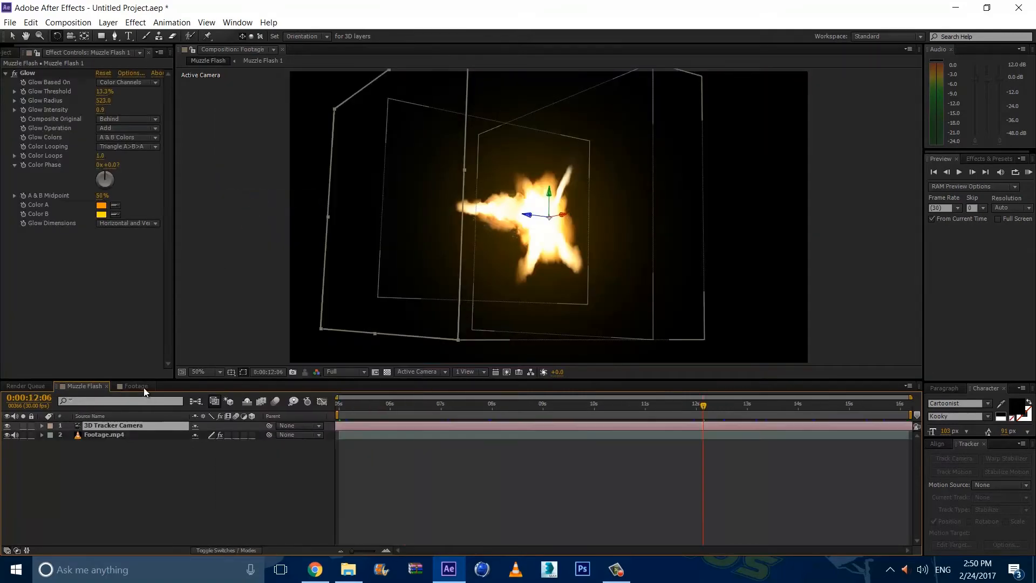
{"action": "left_click", "coordinate": [6, 52]}
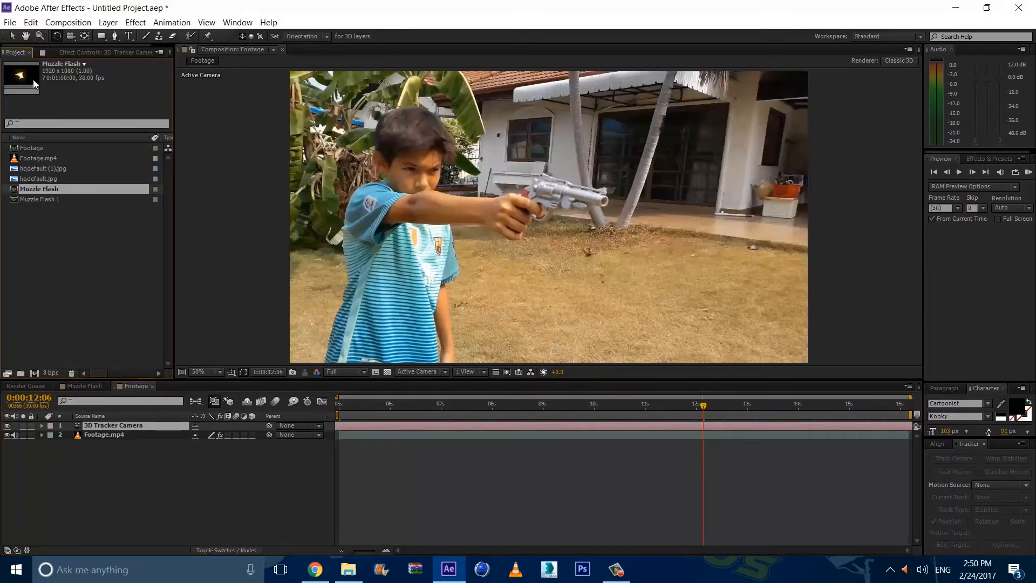
{"action": "left_click", "coordinate": [47, 199]}
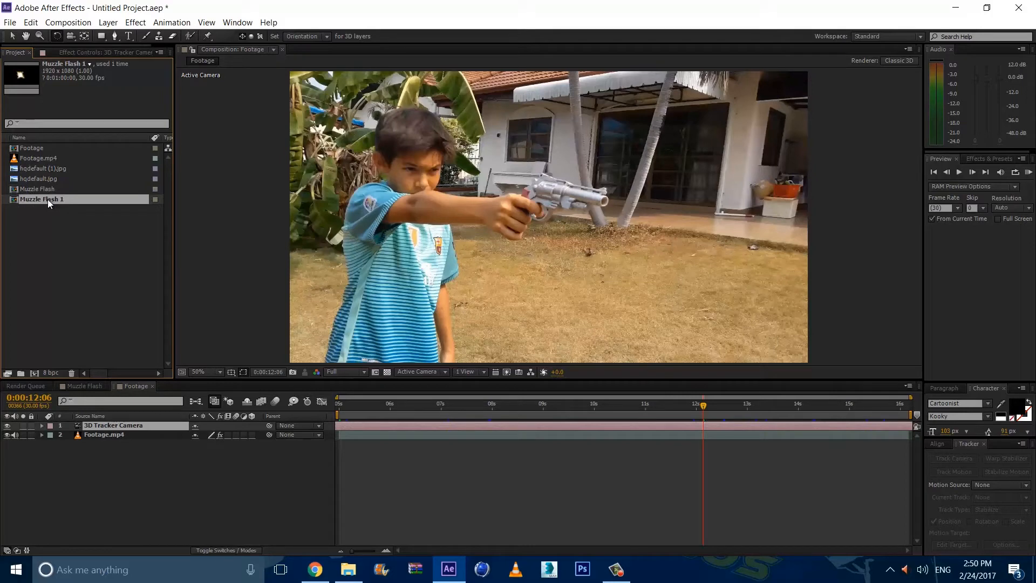
{"action": "left_click_drag", "start_coordinate": [47, 199], "coordinate": [148, 432]}
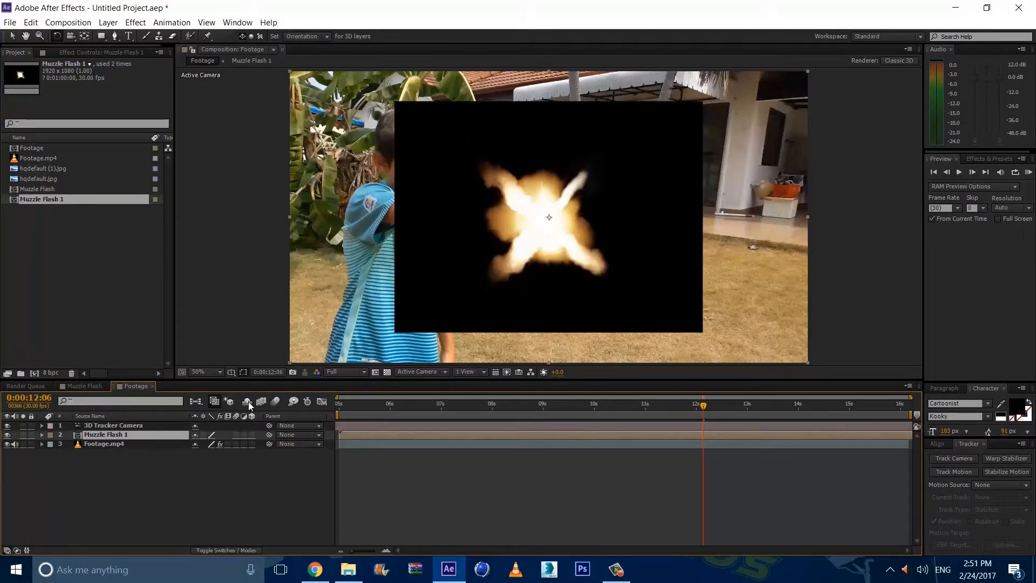
{"action": "left_click", "coordinate": [204, 435]}
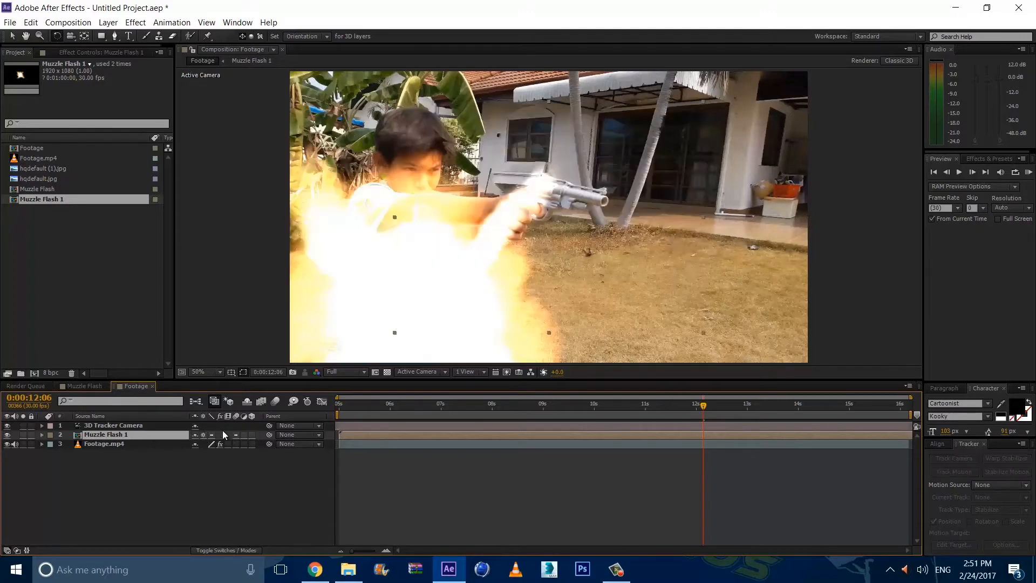
{"action": "left_click", "coordinate": [252, 435]}
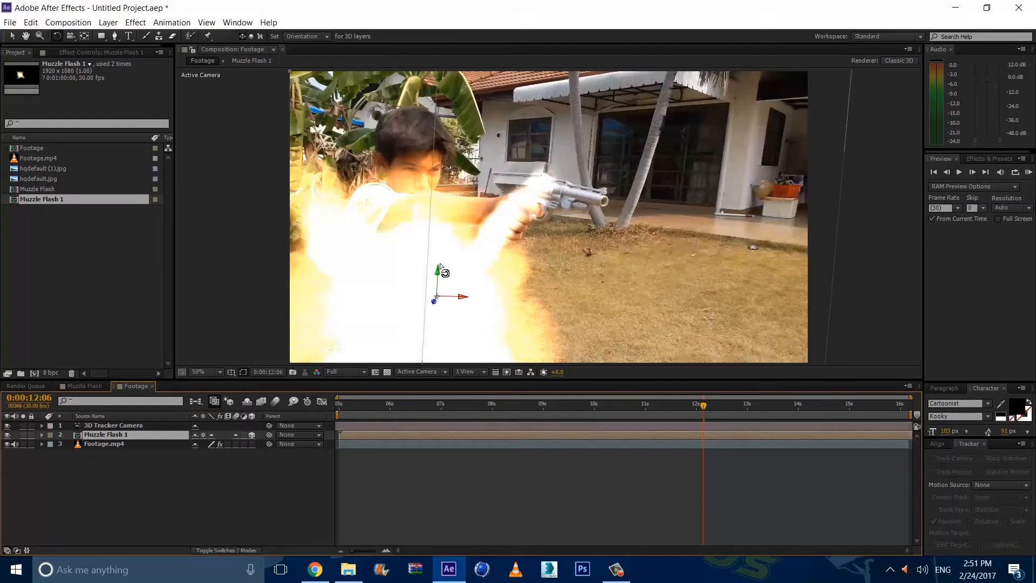
Scrub through the aiming shot to 0:00:12:02 and rotate the Muzzle Flash 1 layer in 3D toward the gun's direction
{"action": "left_click_drag", "start_coordinate": [704, 405], "coordinate": [486, 408]}
{"action": "left_click_drag", "start_coordinate": [513, 410], "coordinate": [696, 396]}
{"action": "scroll", "coordinate": [567, 323], "scroll_direction": "down", "scroll_amount": 2}
{"action": "scroll", "coordinate": [594, 299], "scroll_direction": "up", "scroll_amount": 2}
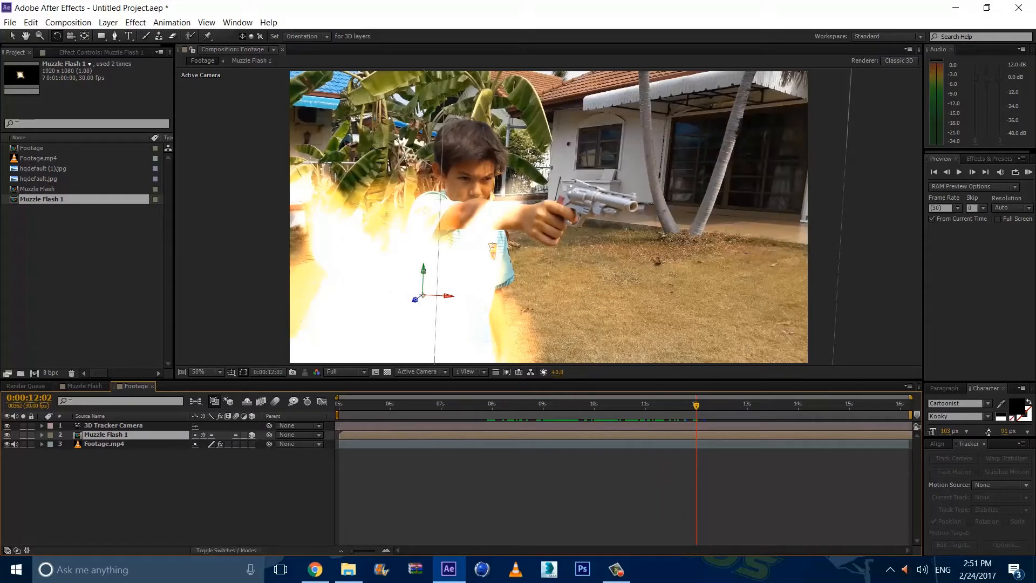
{"action": "left_click_drag", "start_coordinate": [423, 270], "coordinate": [469, 271]}
With the Selection tool, move the Muzzle Flash 1 layer in 3D onto the tip of the gun barrel at 0:00:12:02
{"action": "left_click", "coordinate": [6, 26]}
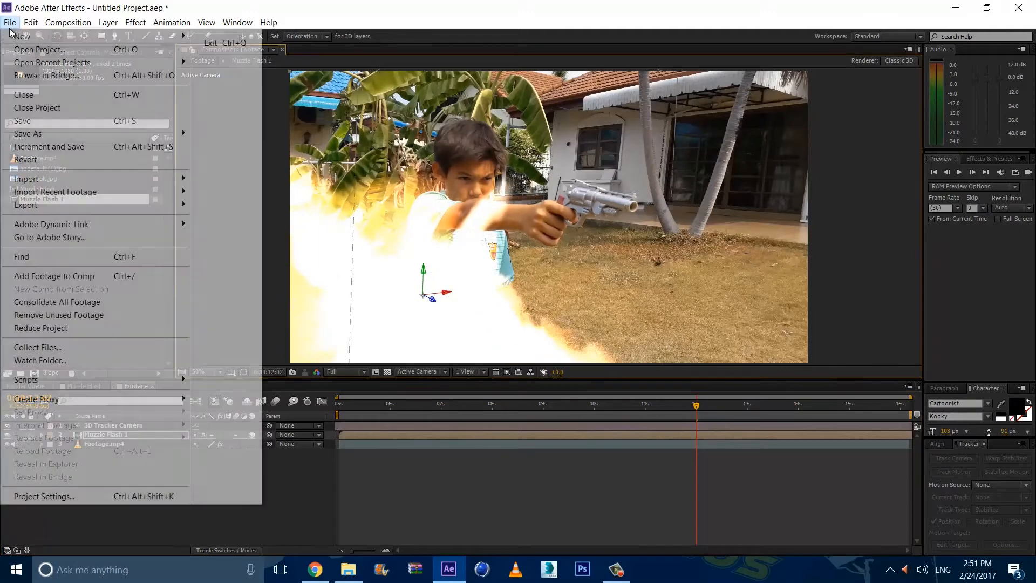
{"action": "left_click", "coordinate": [7, 25]}
{"action": "left_click", "coordinate": [12, 37]}
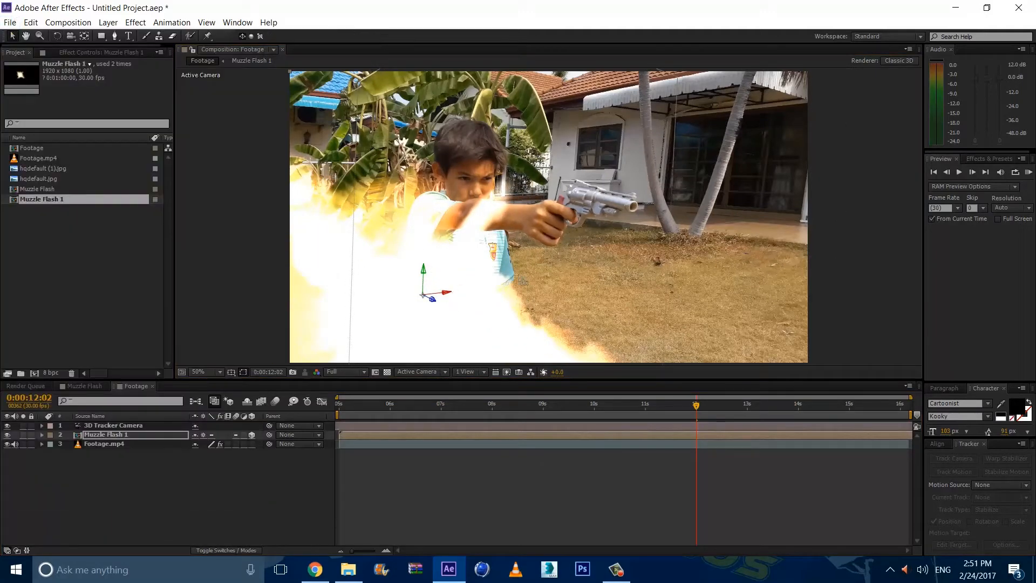
{"action": "left_click_drag", "start_coordinate": [521, 280], "coordinate": [645, 181]}
{"action": "left_click", "coordinate": [169, 434]}
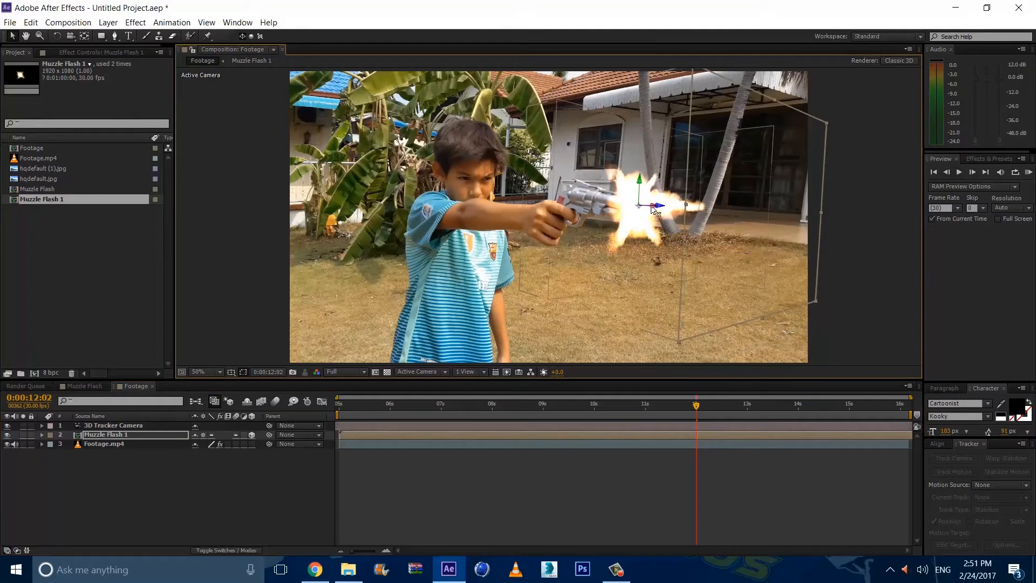
Go to 0:00:09:00 and reposition the Muzzle Flash 1 layer in front of the gun barrel
{"action": "left_click", "coordinate": [700, 406]}
{"action": "left_click_drag", "start_coordinate": [730, 406], "coordinate": [545, 413]}
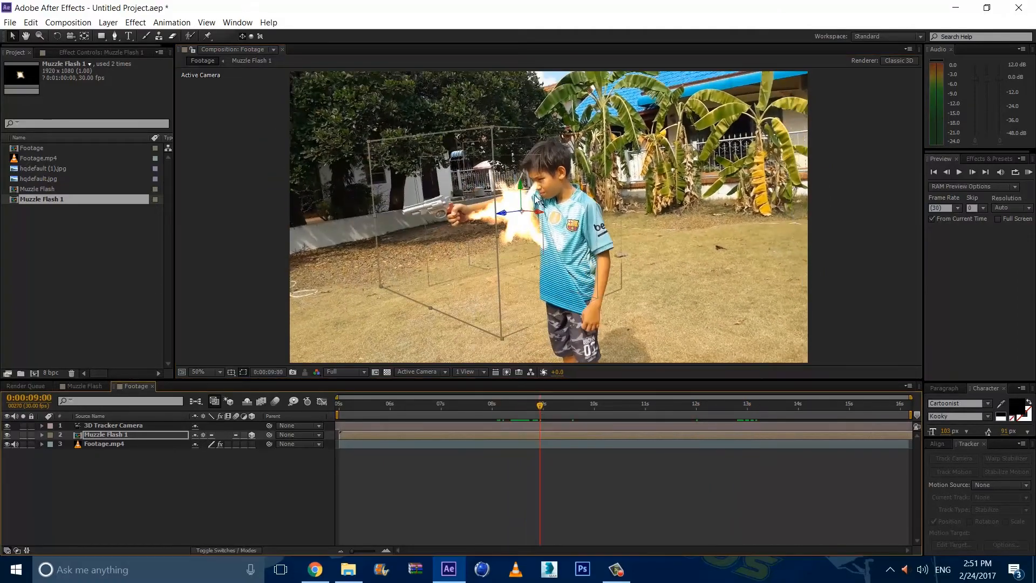
{"action": "left_click_drag", "start_coordinate": [540, 214], "coordinate": [421, 211]}
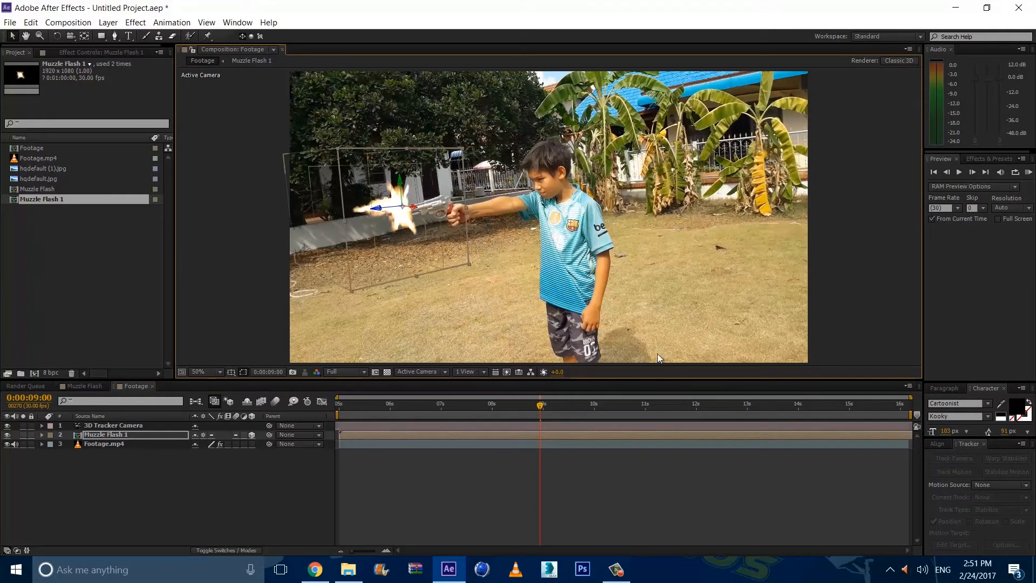
Go to 0:00:10:27 and move the Muzzle Flash 1 layer in 3D toward the gun's muzzle
{"action": "left_click_drag", "start_coordinate": [556, 403], "coordinate": [637, 399]}
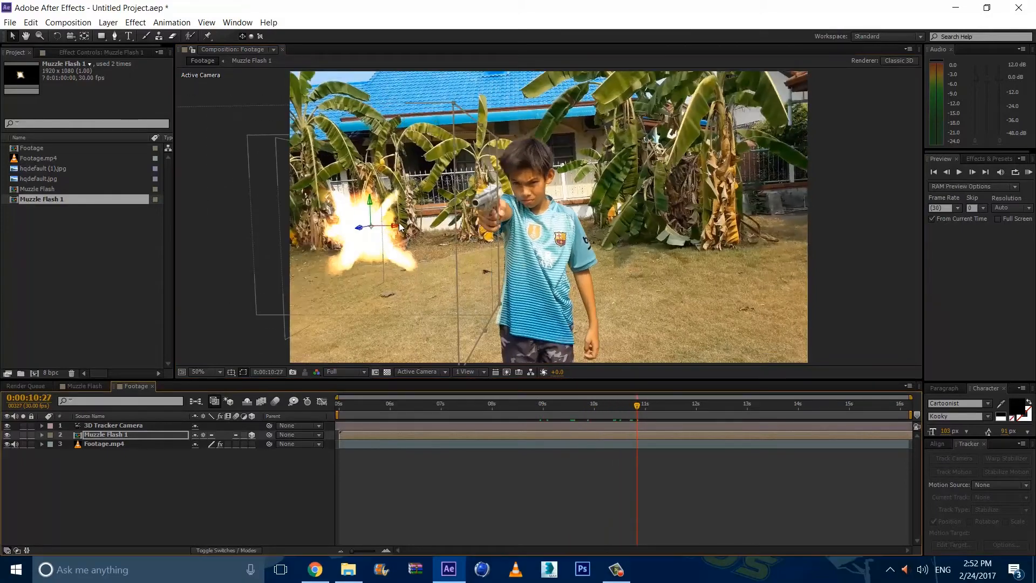
{"action": "left_click_drag", "start_coordinate": [359, 207], "coordinate": [467, 207]}
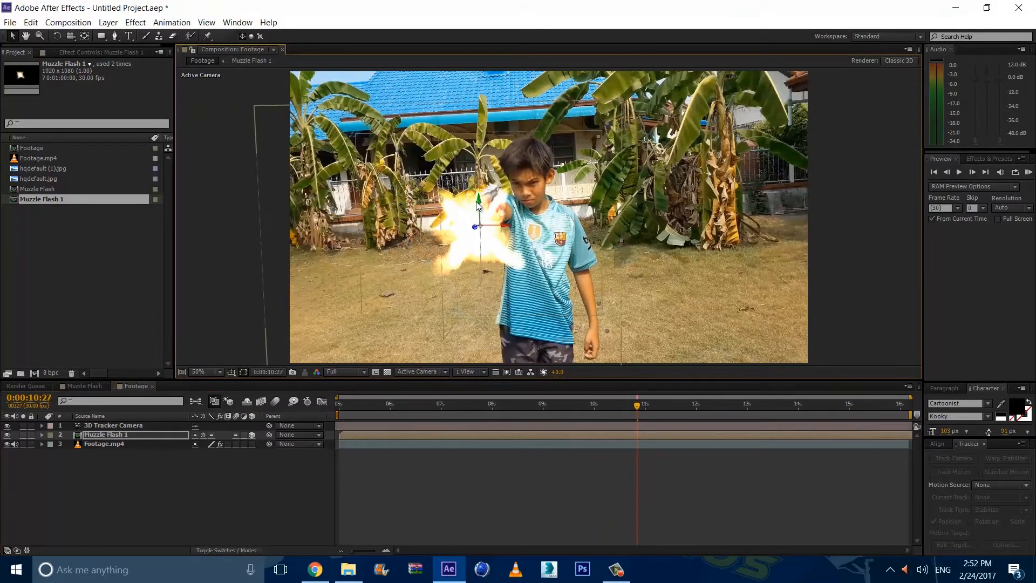
{"action": "left_click_drag", "start_coordinate": [510, 233], "coordinate": [494, 211]}
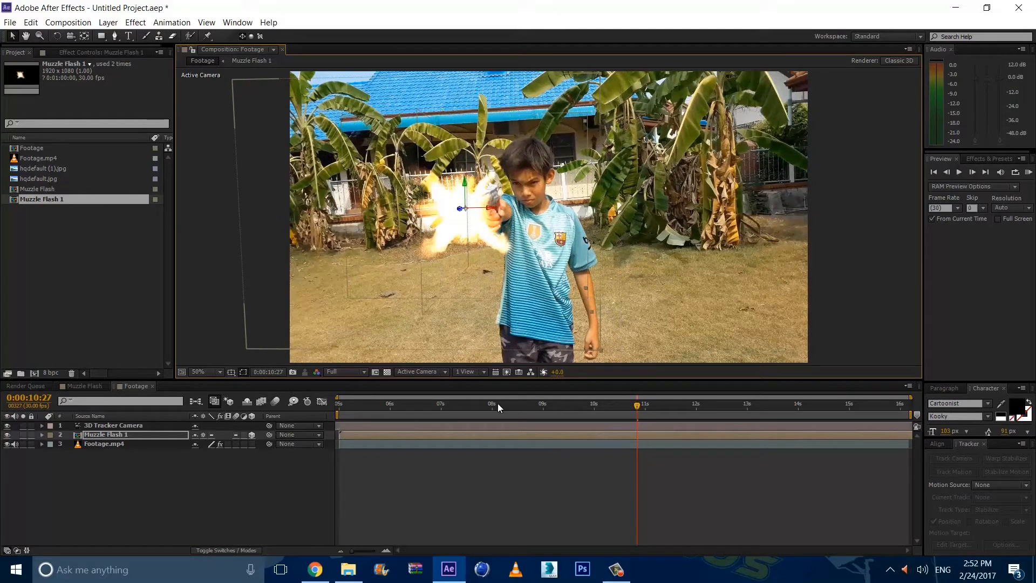
Trim the start of the Muzzle Flash 1 layer to 0:00:09:20
{"action": "left_click_drag", "start_coordinate": [494, 403], "coordinate": [574, 413]}
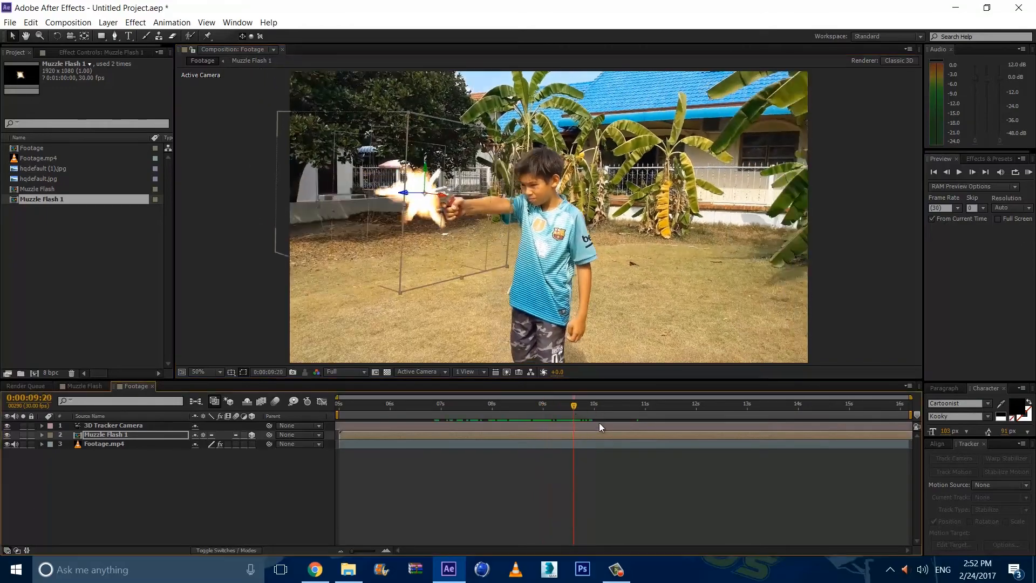
{"action": "key", "text": "alt+bracketleft"}
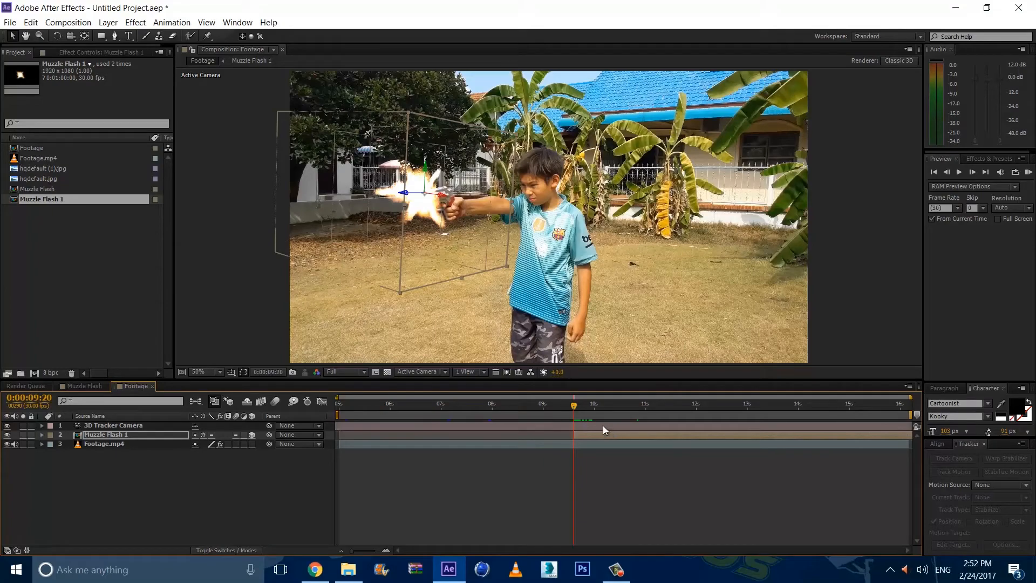
{"action": "left_click", "coordinate": [576, 409]}
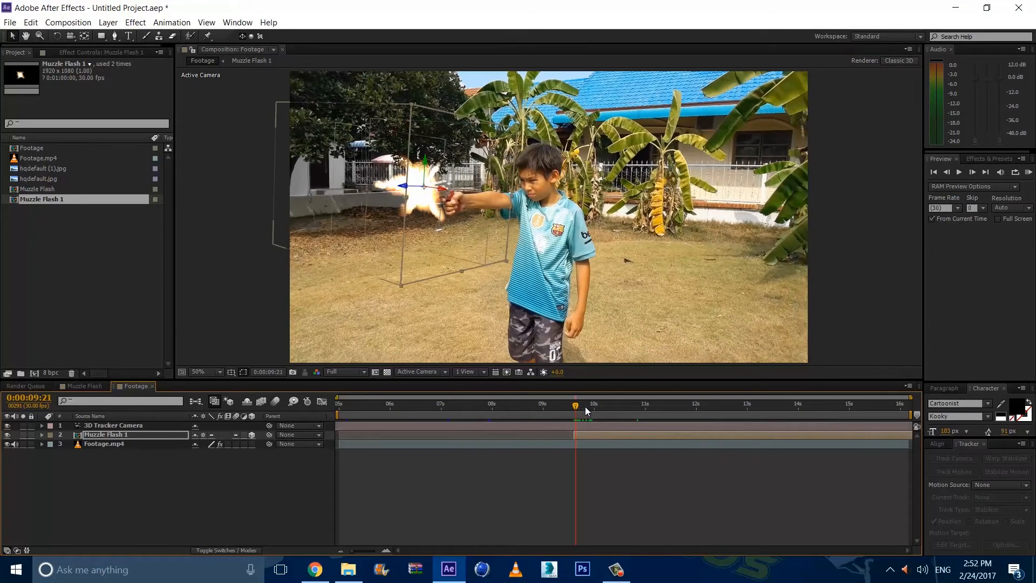
Reposition the flash in front of the gun barrel at 0:00:11:28, and fine-tune its placement further along the shot
{"action": "left_click_drag", "start_coordinate": [585, 407], "coordinate": [689, 405]}
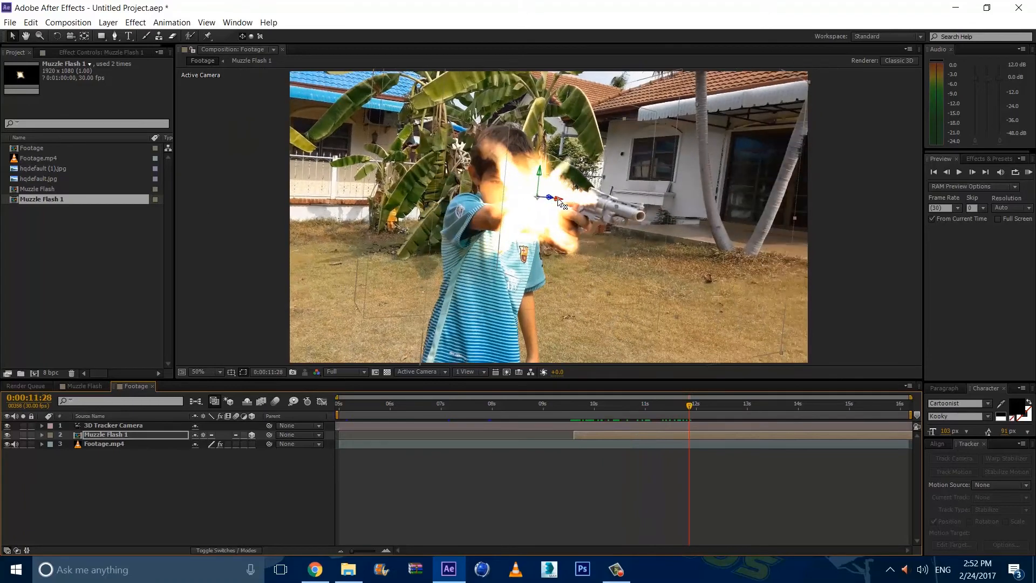
{"action": "left_click_drag", "start_coordinate": [554, 202], "coordinate": [672, 215]}
{"action": "left_click_drag", "start_coordinate": [691, 407], "coordinate": [752, 405]}
{"action": "left_click_drag", "start_coordinate": [504, 190], "coordinate": [519, 195]}
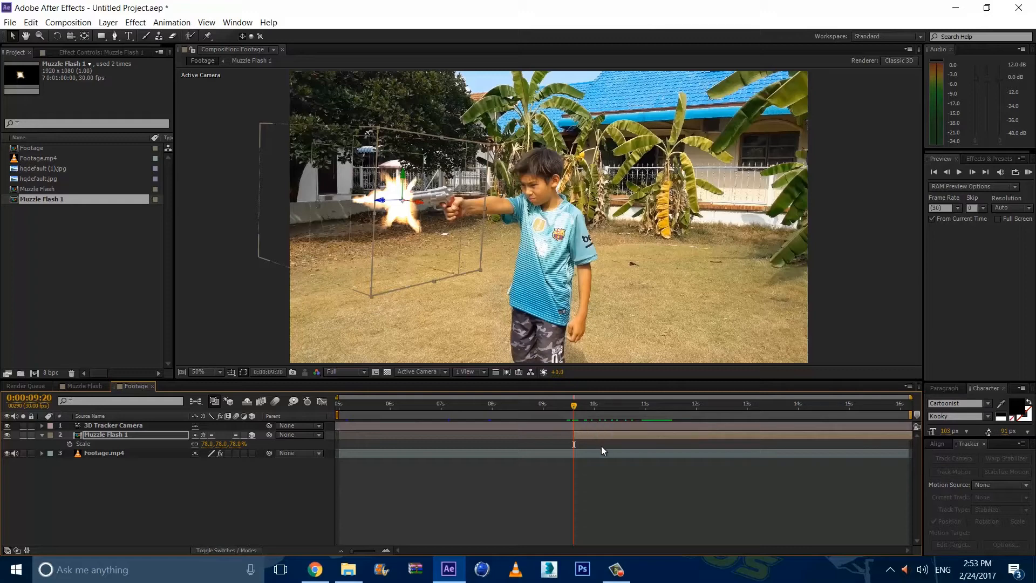
Start Position keyframes for Muzzle Flash 1 at 0:00:09:20, and move the flash toward the gun at 0:00:11:00
{"action": "left_click", "coordinate": [157, 434]}
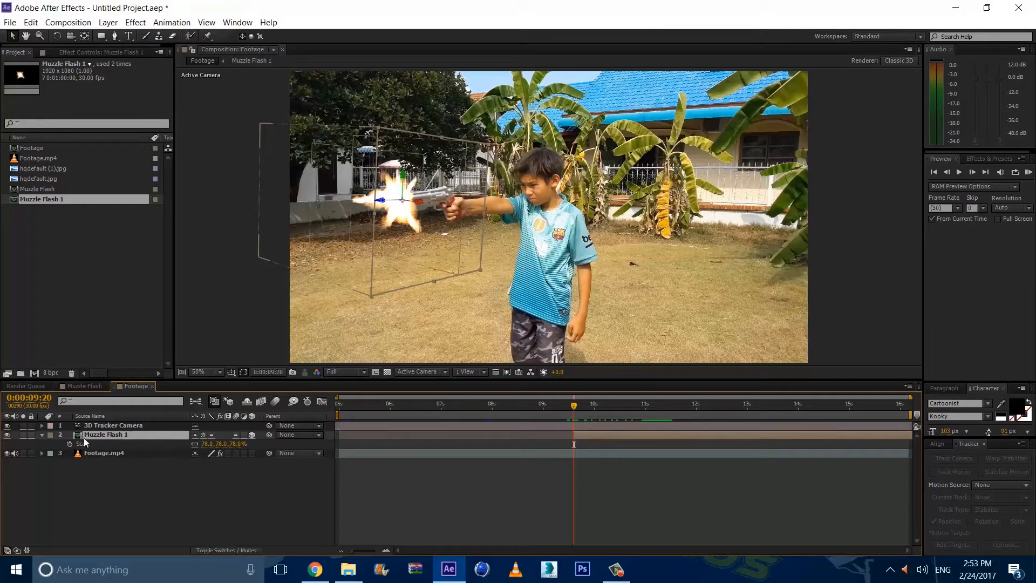
{"action": "key", "text": "p"}
{"action": "left_click", "coordinate": [70, 445]}
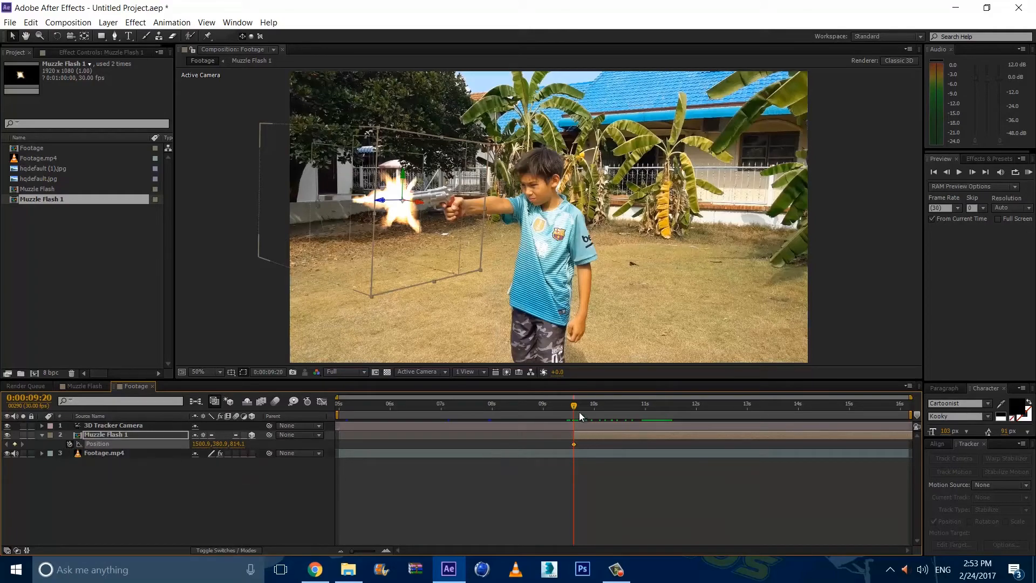
{"action": "left_click_drag", "start_coordinate": [579, 412], "coordinate": [642, 410]}
{"action": "left_click_drag", "start_coordinate": [571, 216], "coordinate": [530, 210]}
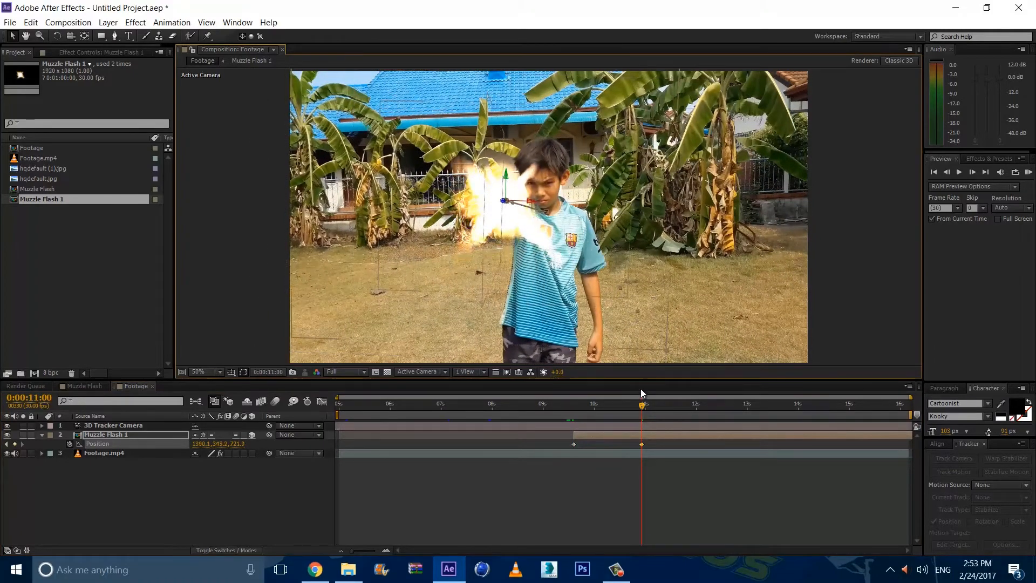
Keyframe the flash's position at the tip of the gun barrel at 0:00:12:20, 0:00:13:28 and 0:00:15:03, and scrub back through the shot
{"action": "left_click_drag", "start_coordinate": [642, 405], "coordinate": [727, 405]}
{"action": "left_click_drag", "start_coordinate": [556, 159], "coordinate": [576, 199]}
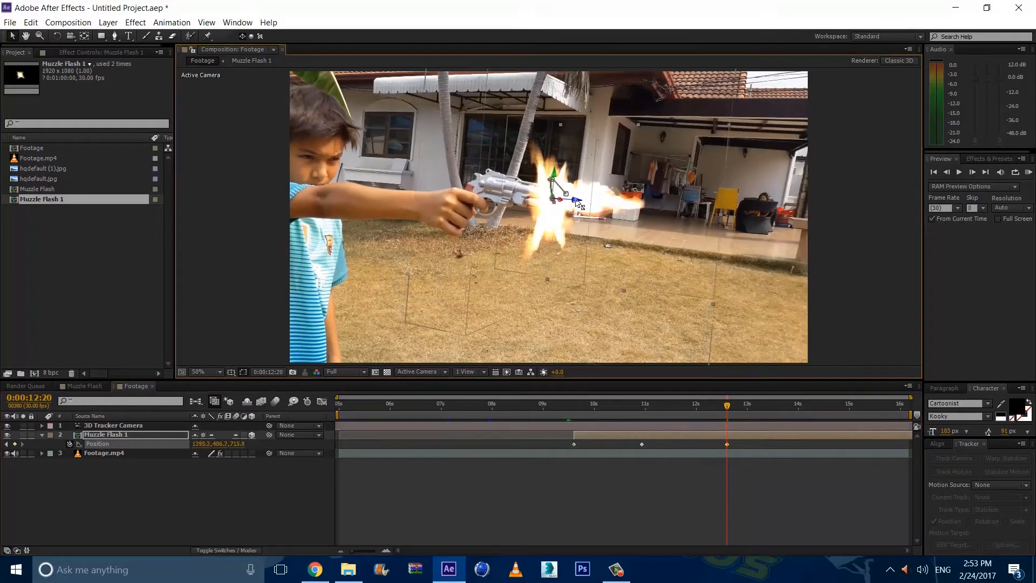
{"action": "left_click_drag", "start_coordinate": [769, 410], "coordinate": [791, 406]}
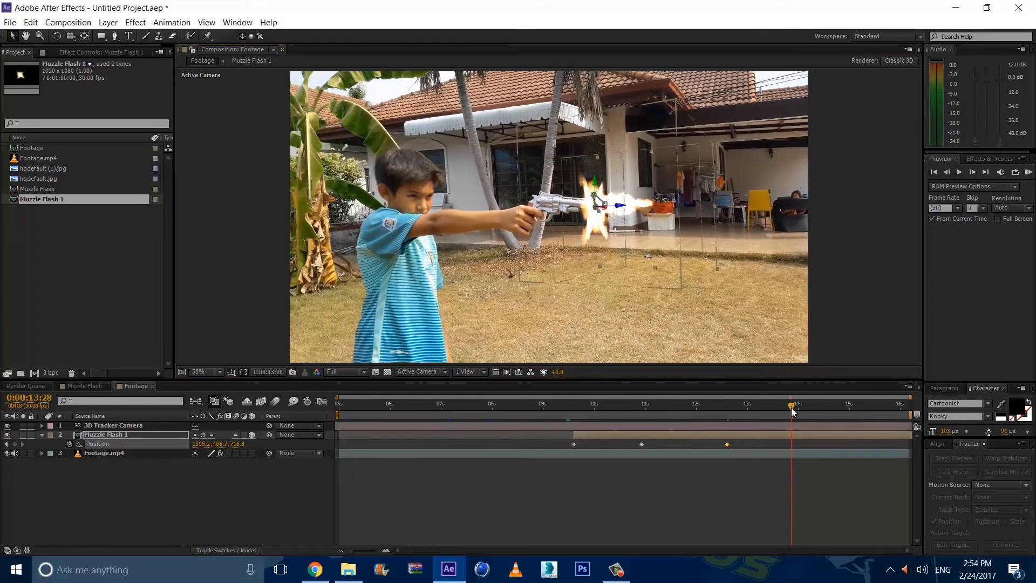
{"action": "left_click_drag", "start_coordinate": [599, 189], "coordinate": [600, 182]}
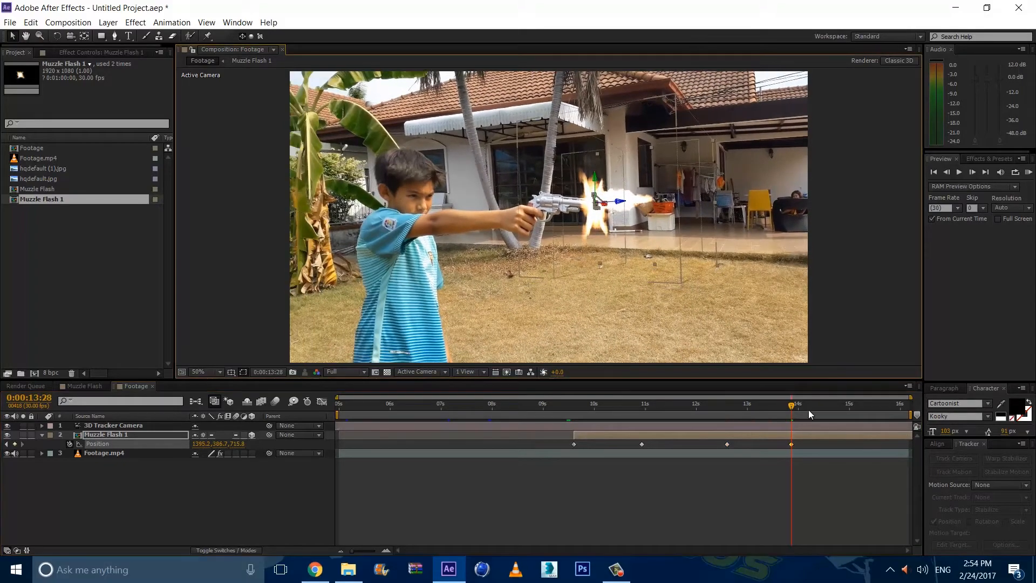
{"action": "left_click", "coordinate": [850, 405]}
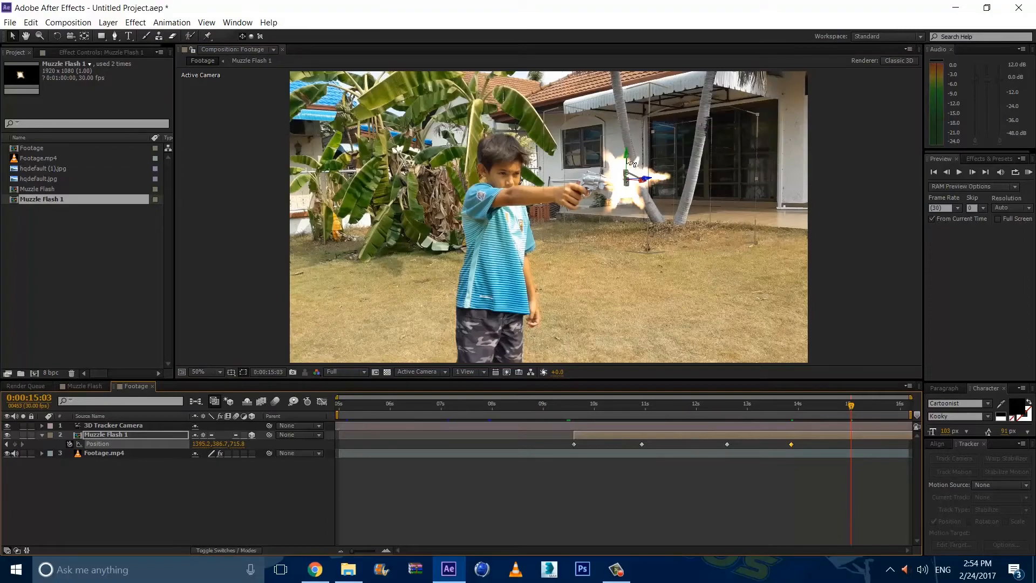
{"action": "left_click_drag", "start_coordinate": [632, 162], "coordinate": [633, 169]}
{"action": "left_click_drag", "start_coordinate": [865, 411], "coordinate": [574, 413]}
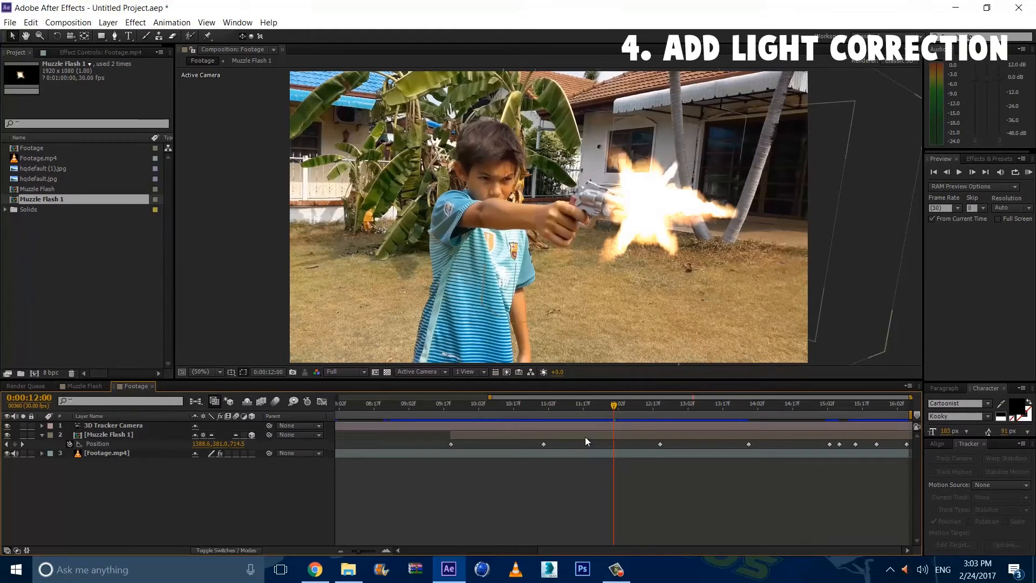
Go to 0:00:09:16 and create a white 1920 x 1080 solid named "Time blink"
{"action": "left_click_drag", "start_coordinate": [583, 410], "coordinate": [443, 409]}
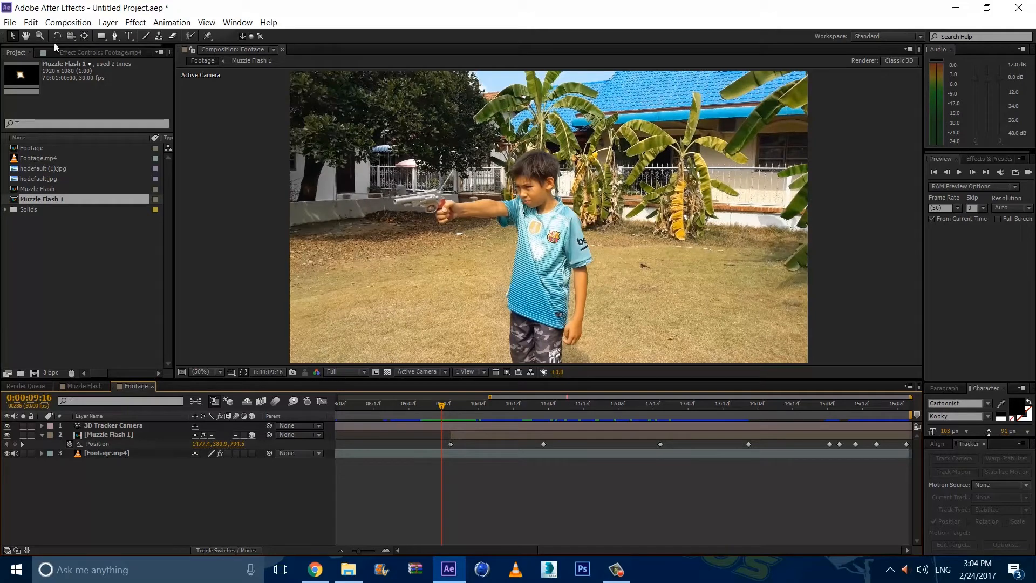
{"action": "left_click", "coordinate": [105, 22]}
{"action": "mouse_move", "coordinate": [125, 36]}
{"action": "left_click", "coordinate": [373, 50]}
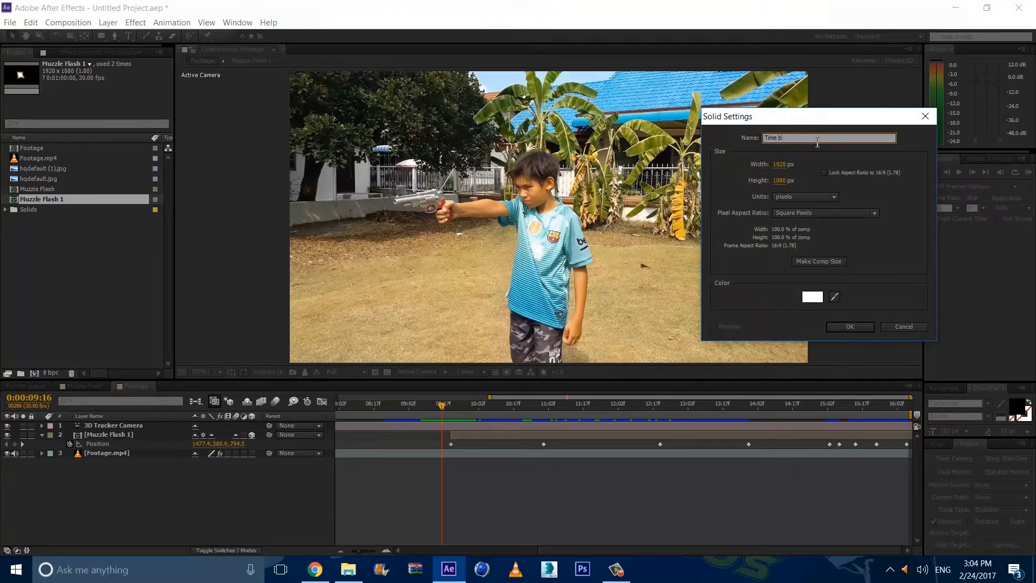
{"action": "type", "text": "Time blink"}
{"action": "key", "text": "Return"}
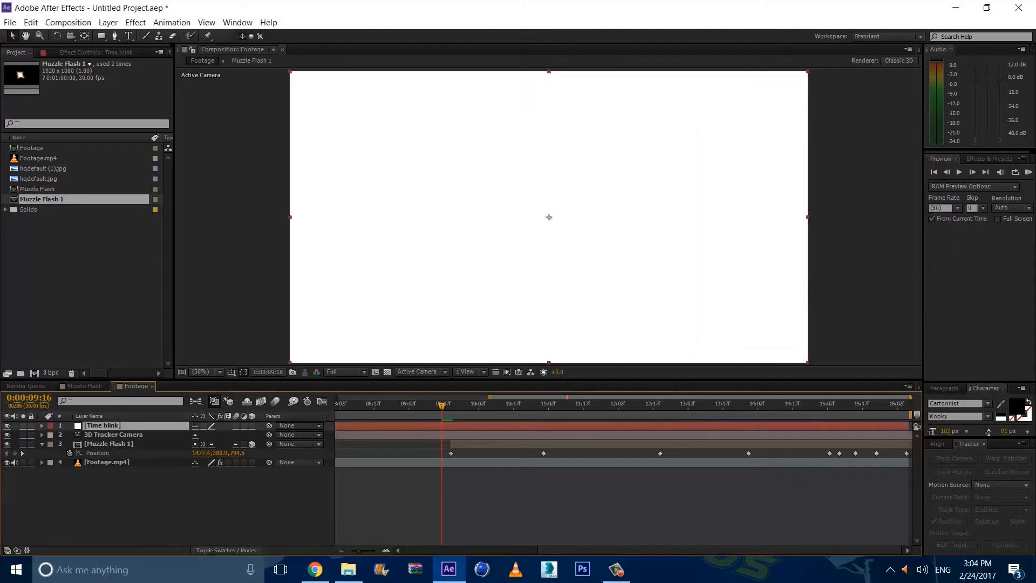
Trim the Time blink layer to start at 0:00:09:16 and end at 0:00:09:20
{"action": "left_click", "coordinate": [386, 549]}
{"action": "left_click", "coordinate": [386, 550]}
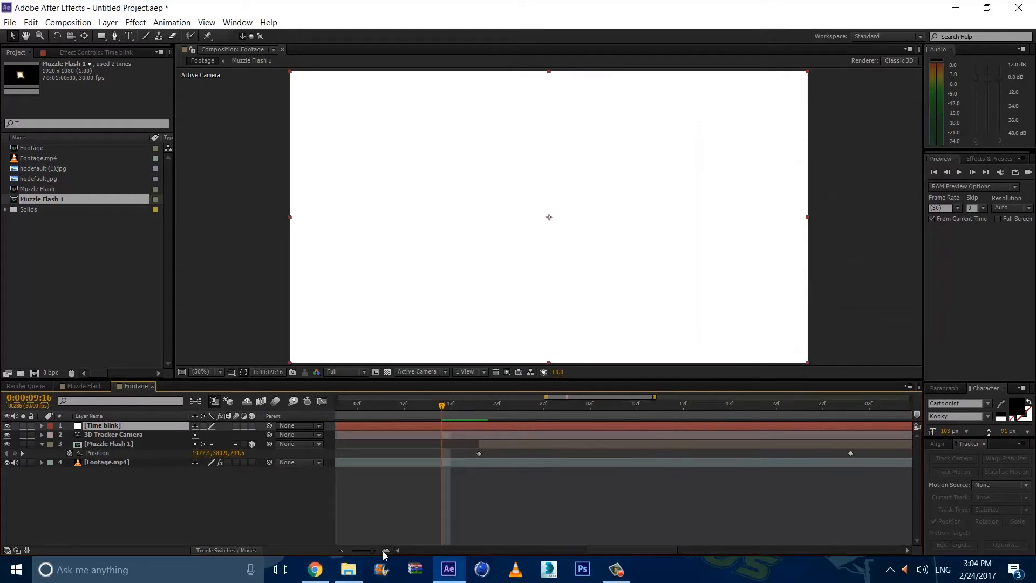
{"action": "left_click", "coordinate": [386, 550]}
{"action": "key", "text": "alt+bracketleft"}
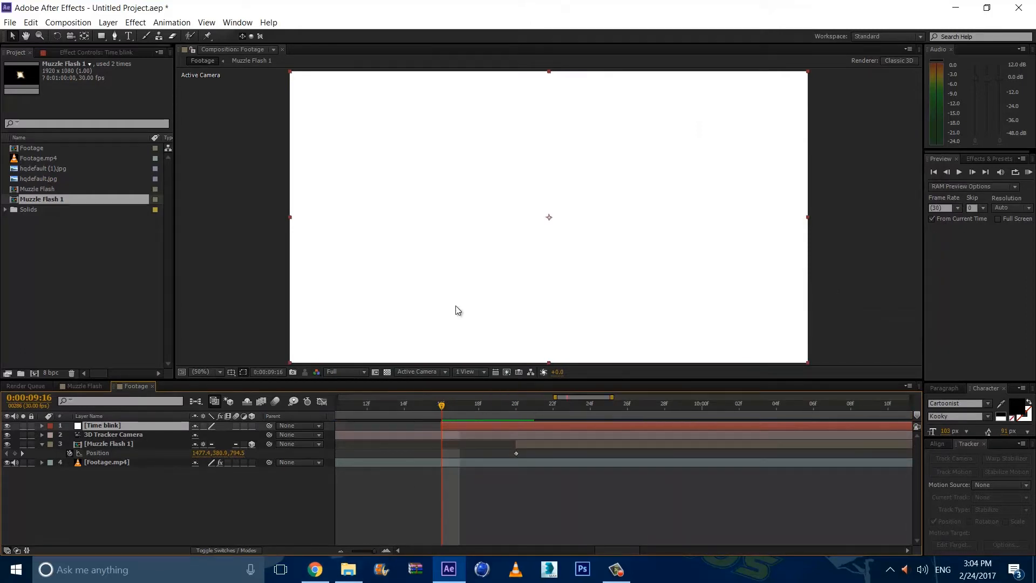
{"action": "left_click", "coordinate": [973, 170]}
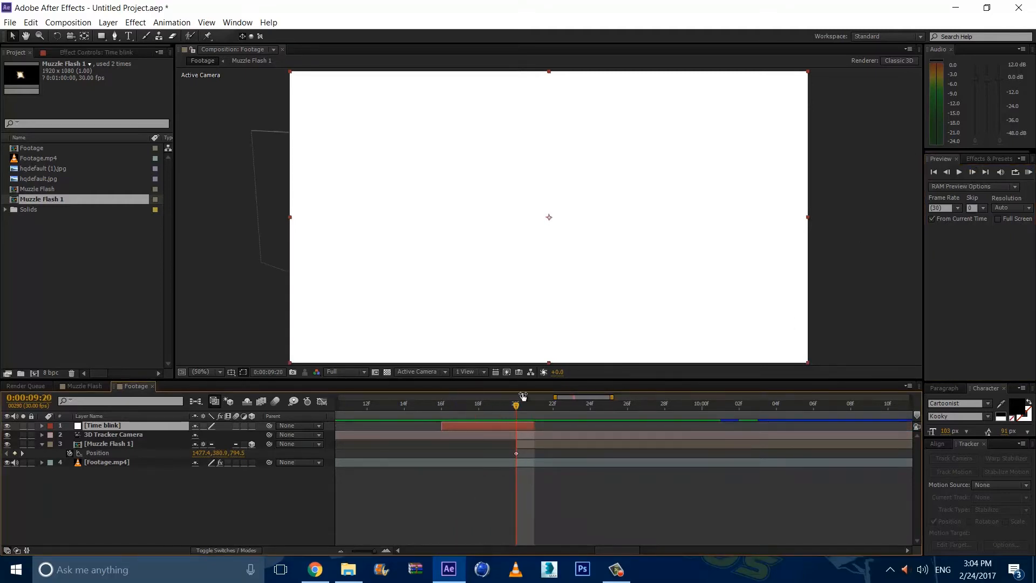
Keyframe the Time blink layer's opacity at 0% on 0:00:09:16, 100% on 0:00:09:18 and 0:00:09:19, and 0% on 0:00:09:21
{"action": "mouse_move", "coordinate": [489, 410]}
{"action": "left_mouse_down"}
{"action": "mouse_move", "coordinate": [456, 405]}
{"action": "mouse_move", "coordinate": [479, 408]}
{"action": "left_mouse_up"}
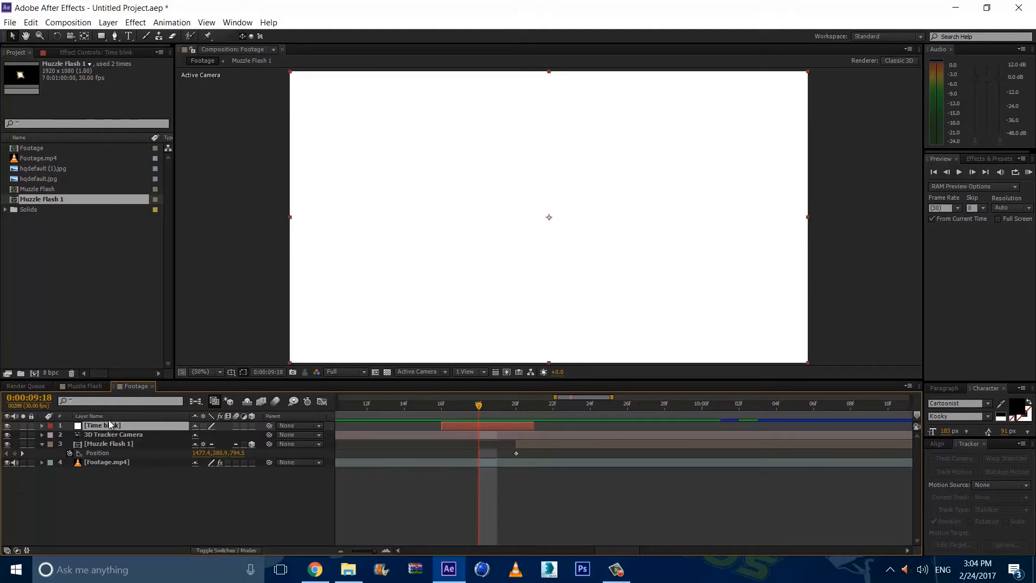
{"action": "key", "text": "t"}
{"action": "left_click", "coordinate": [69, 435]}
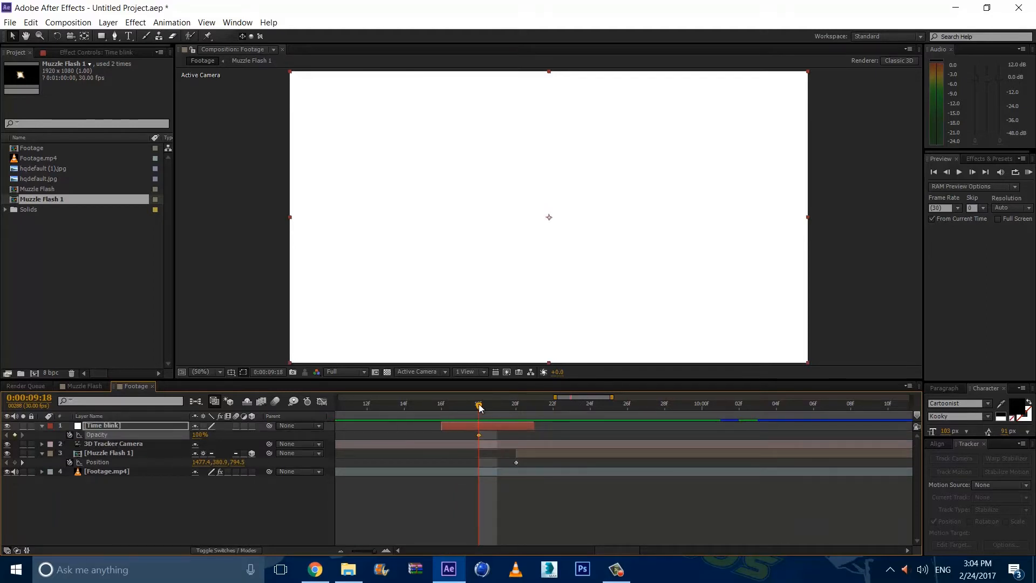
{"action": "left_click_drag", "start_coordinate": [479, 407], "coordinate": [441, 406]}
{"action": "left_click_drag", "start_coordinate": [199, 435], "coordinate": [15, 437]}
{"action": "left_click_drag", "start_coordinate": [441, 405], "coordinate": [531, 403]}
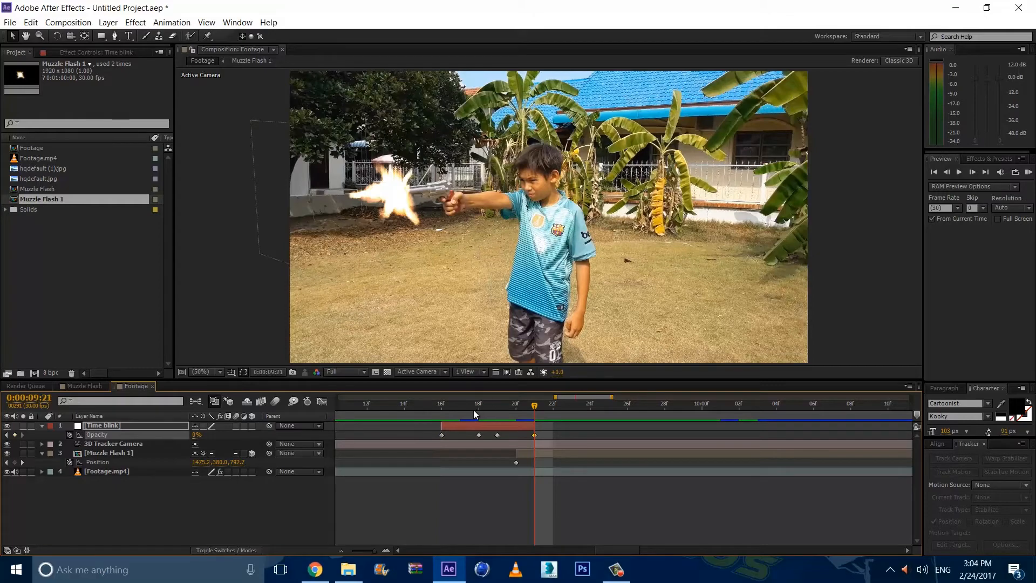
Preview the white blink up to 0:00:10:00 and hide the Time blink layer
{"action": "left_click_drag", "start_coordinate": [473, 409], "coordinate": [515, 404]}
{"action": "key", "text": "space"}
{"action": "left_click", "coordinate": [342, 552]}
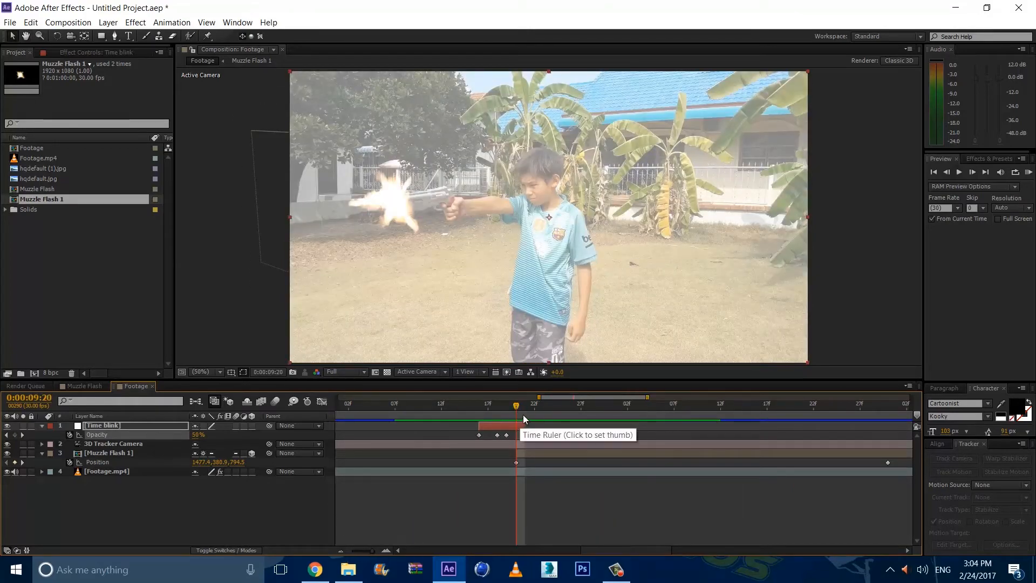
{"action": "left_click_drag", "start_coordinate": [523, 414], "coordinate": [607, 404]}
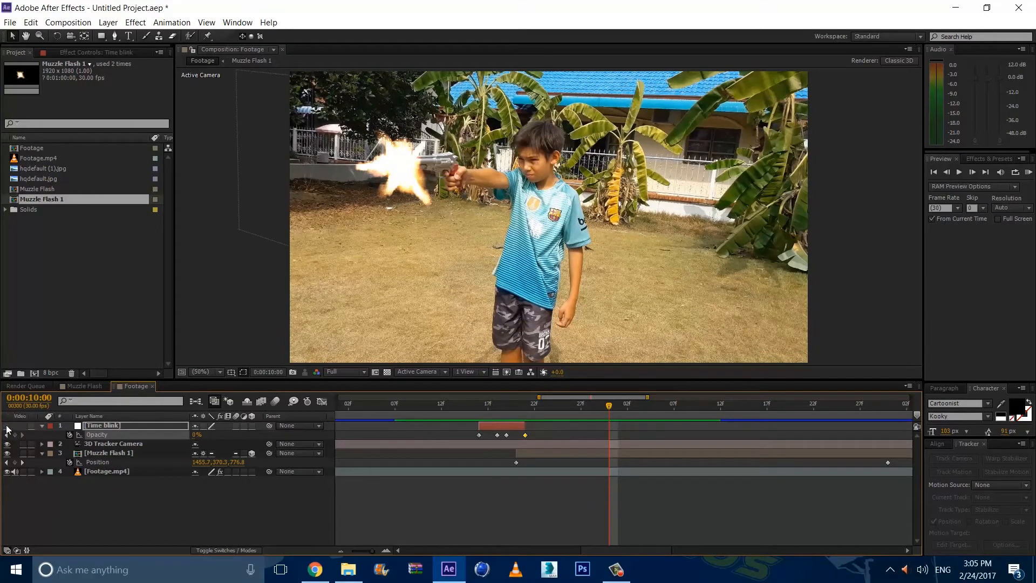
{"action": "left_click", "coordinate": [538, 413]}
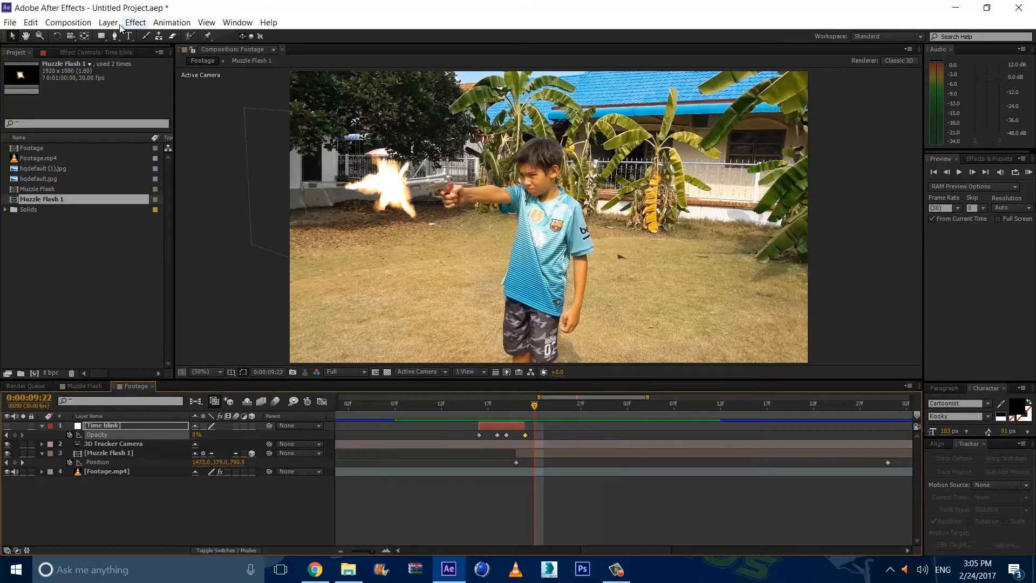
Add an adjustment layer between the 3D Tracker Camera and Muzzle Flash 1 layers, and trim its start to 0:00:09:20
{"action": "left_click", "coordinate": [108, 23]}
{"action": "mouse_move", "coordinate": [125, 36]}
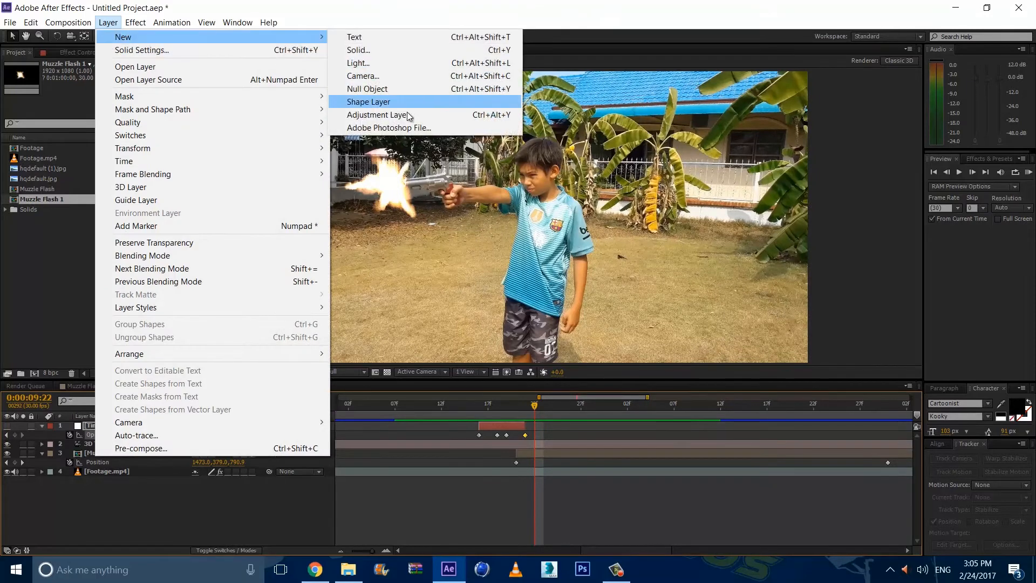
{"action": "left_click", "coordinate": [377, 116]}
{"action": "left_click_drag", "start_coordinate": [182, 430], "coordinate": [165, 457]}
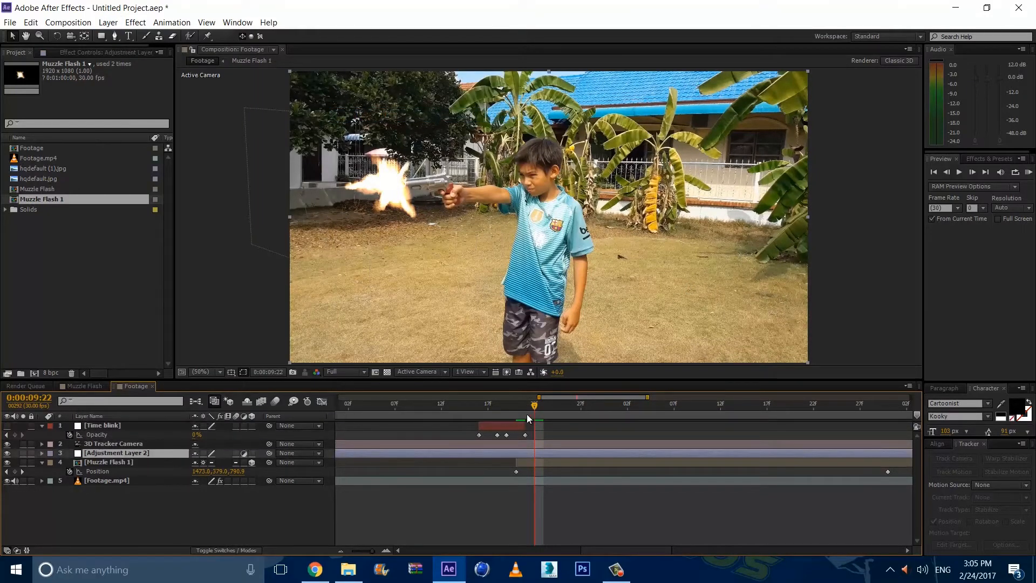
{"action": "left_click", "coordinate": [519, 415]}
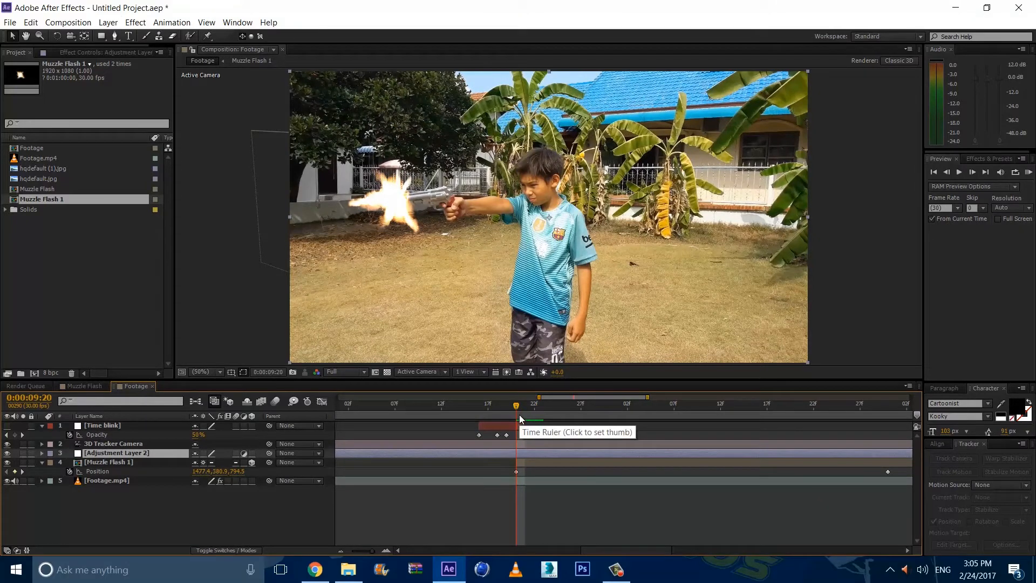
{"action": "key", "text": "alt+bracketleft"}
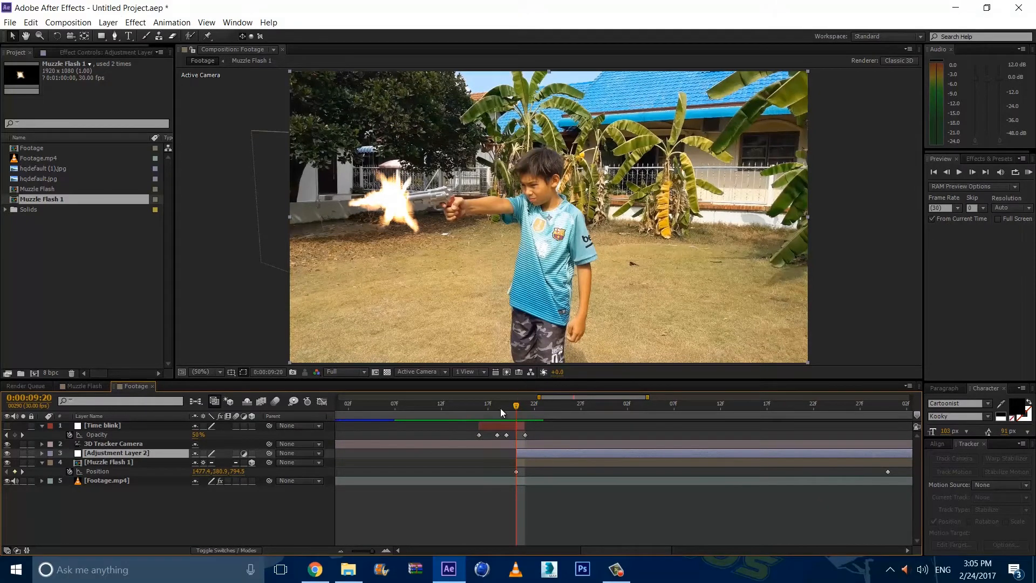
{"action": "left_click_drag", "start_coordinate": [513, 404], "coordinate": [516, 428]}
Draw a closed mask around the boy's upper body and outstretched gun on Adjustment Layer 2, and keyframe its path at 0:00:09:20
{"action": "left_click", "coordinate": [115, 35]}
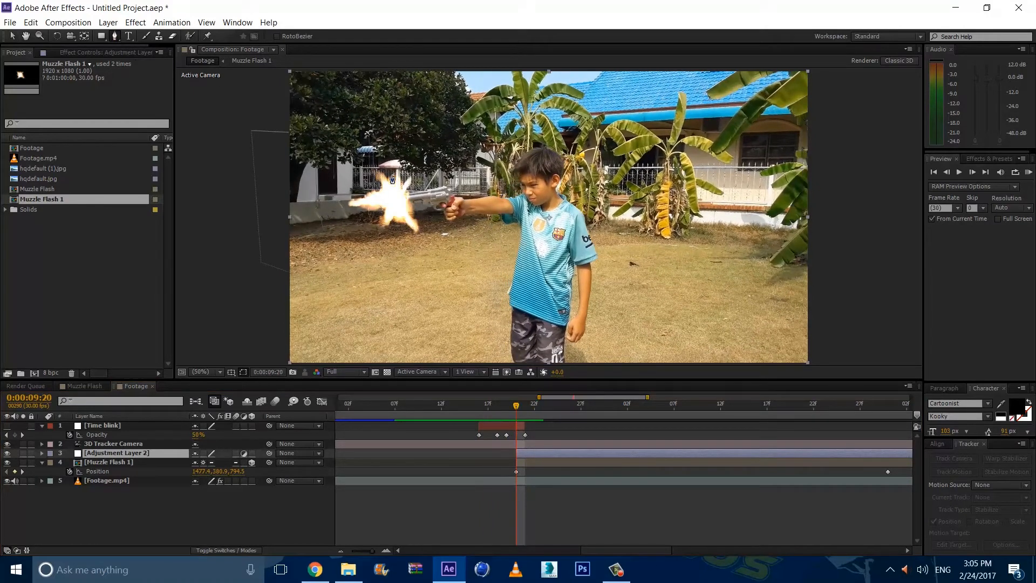
{"action": "left_click", "coordinate": [392, 181]}
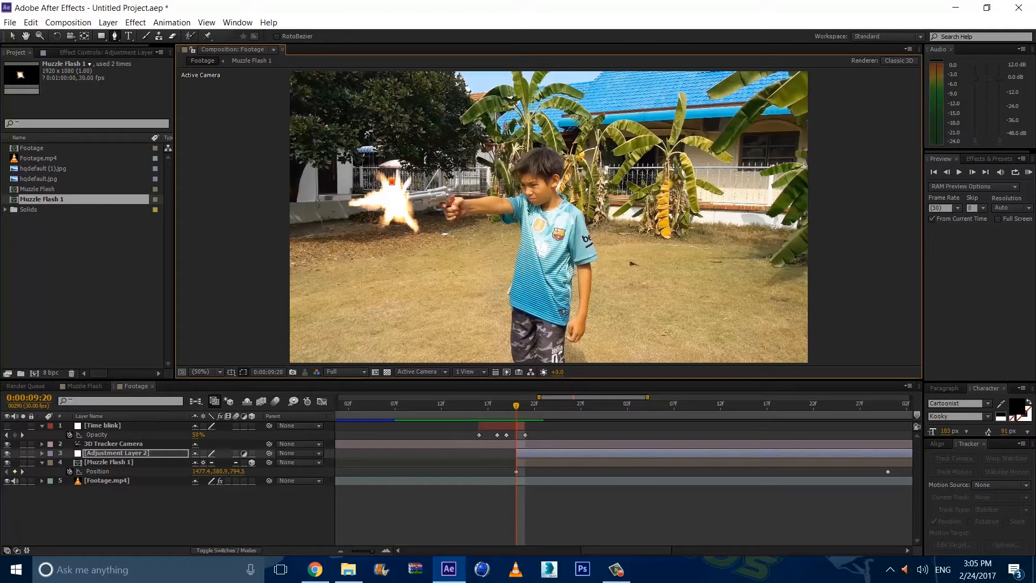
{"action": "left_click", "coordinate": [597, 302]}
{"action": "left_click", "coordinate": [564, 312]}
{"action": "left_click", "coordinate": [542, 315]}
{"action": "left_click", "coordinate": [485, 294]}
{"action": "left_click", "coordinate": [497, 231]}
{"action": "left_click", "coordinate": [404, 214]}
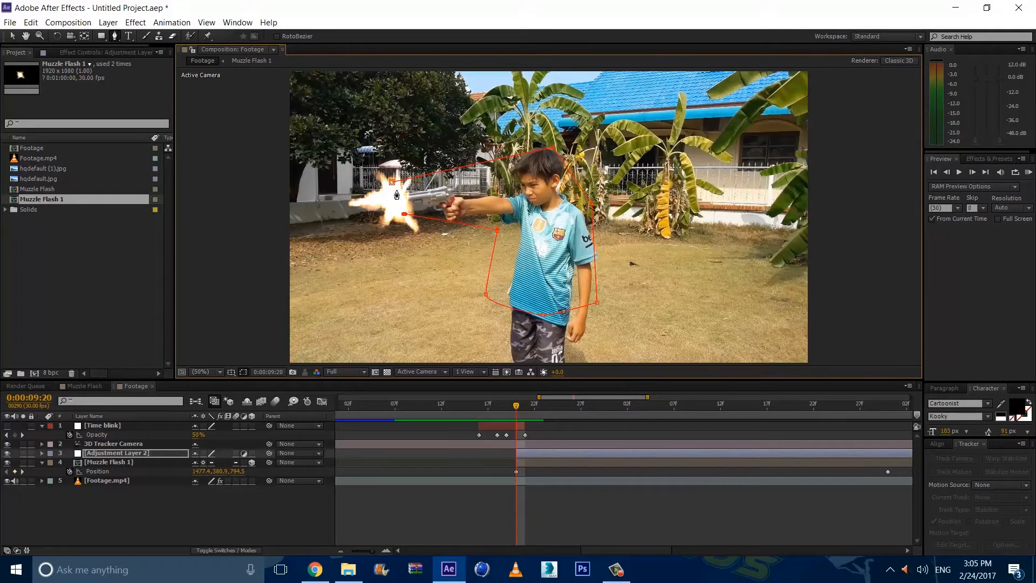
{"action": "left_click", "coordinate": [392, 181]}
{"action": "left_click_drag", "start_coordinate": [403, 213], "coordinate": [410, 215]}
{"action": "key", "text": "m"}
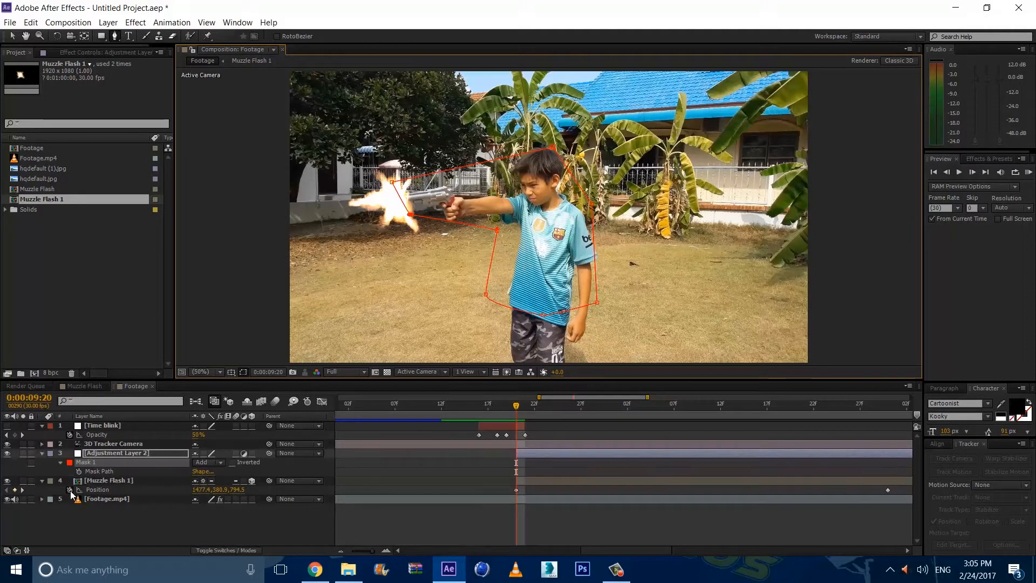
{"action": "left_click", "coordinate": [77, 470]}
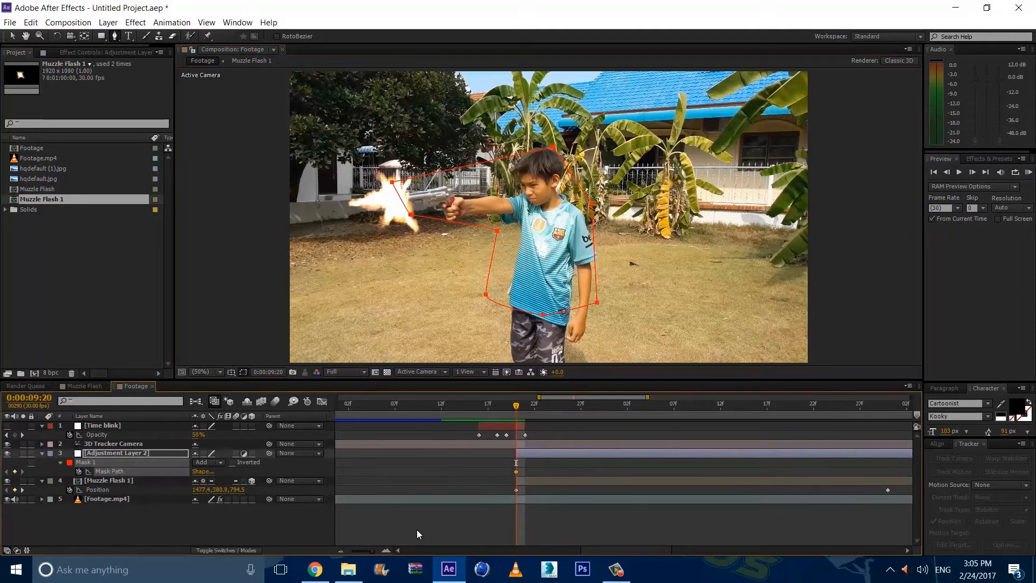
Reshape the adjustment layer's mask around the boy's head, torso and hand at 0:00:11:16 to keyframe its path there
{"action": "left_click", "coordinate": [338, 550]}
{"action": "left_click_drag", "start_coordinate": [531, 550], "coordinate": [580, 550]}
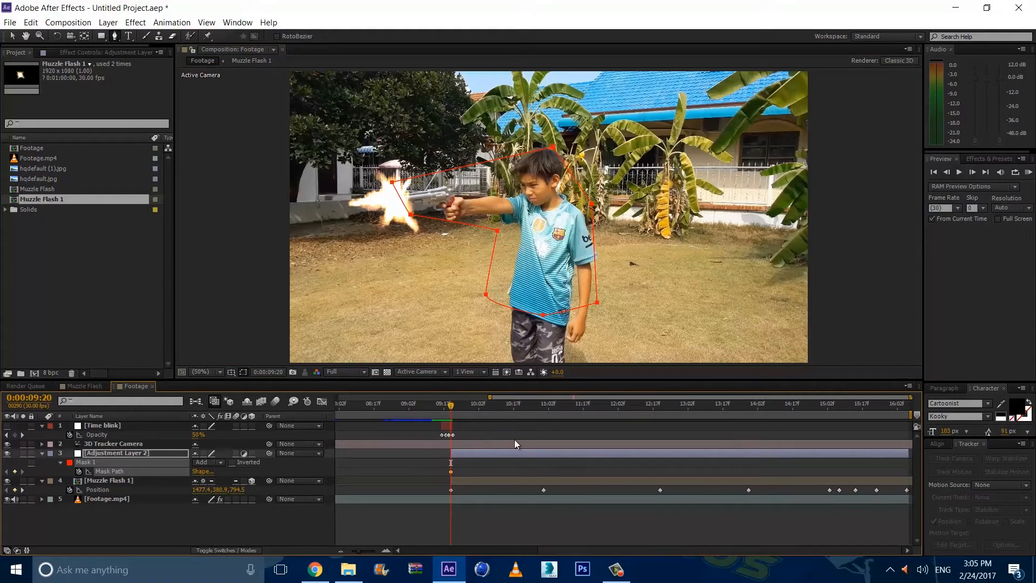
{"action": "mouse_move", "coordinate": [571, 407]}
{"action": "left_mouse_down"}
{"action": "mouse_move", "coordinate": [589, 406]}
{"action": "mouse_move", "coordinate": [581, 408]}
{"action": "left_mouse_up"}
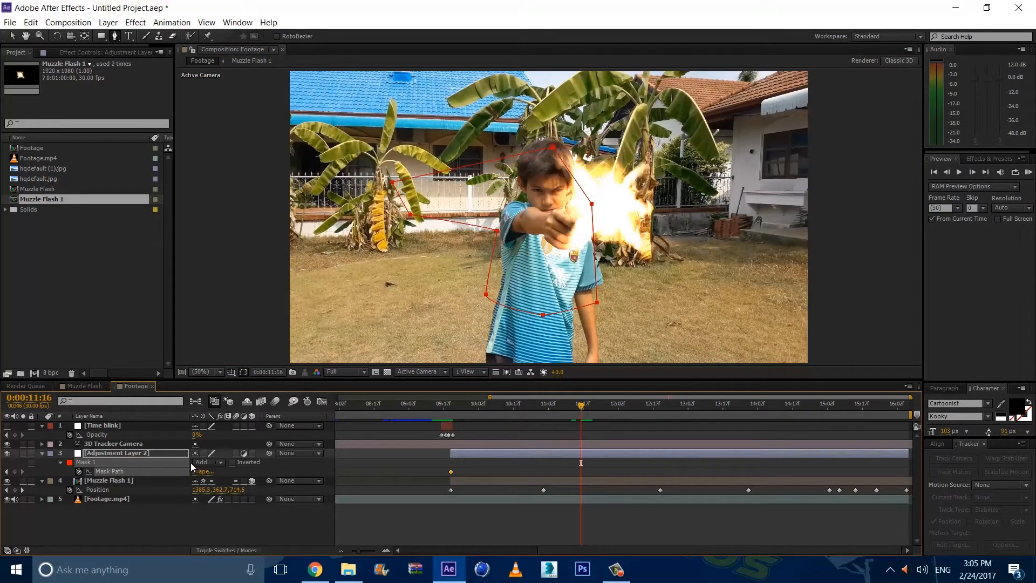
{"action": "left_click_drag", "start_coordinate": [542, 314], "coordinate": [610, 309]}
{"action": "left_click_drag", "start_coordinate": [592, 204], "coordinate": [608, 197]}
{"action": "left_click_drag", "start_coordinate": [552, 146], "coordinate": [524, 141]}
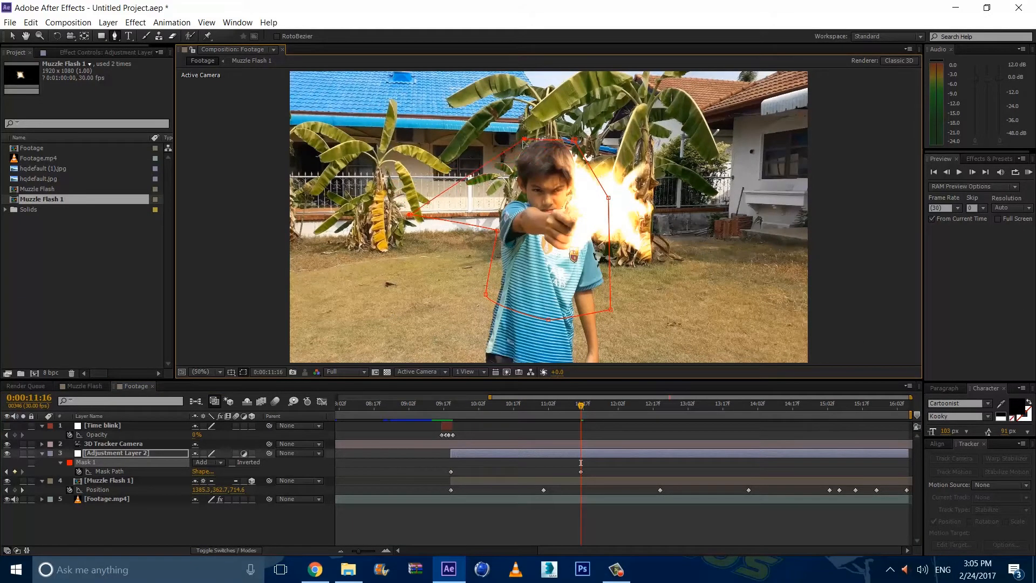
{"action": "left_click_drag", "start_coordinate": [470, 192], "coordinate": [511, 186]}
{"action": "left_click_drag", "start_coordinate": [487, 297], "coordinate": [495, 313]}
{"action": "left_click_drag", "start_coordinate": [610, 309], "coordinate": [615, 349]}
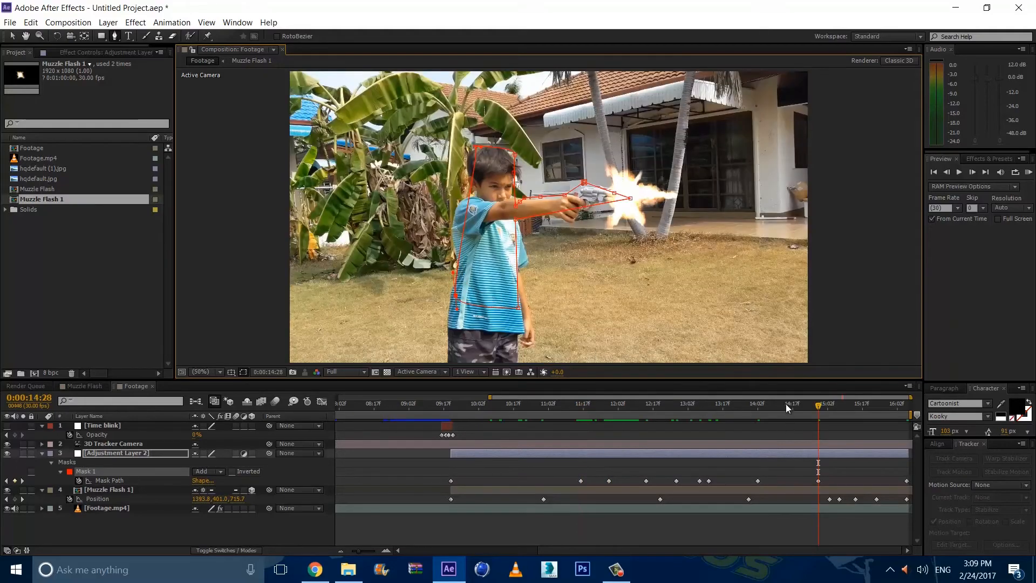
Apply the Curves color correction effect to Adjustment Layer 2, viewing the frame at 0:00:10:20
{"action": "left_click_drag", "start_coordinate": [786, 405], "coordinate": [517, 429]}
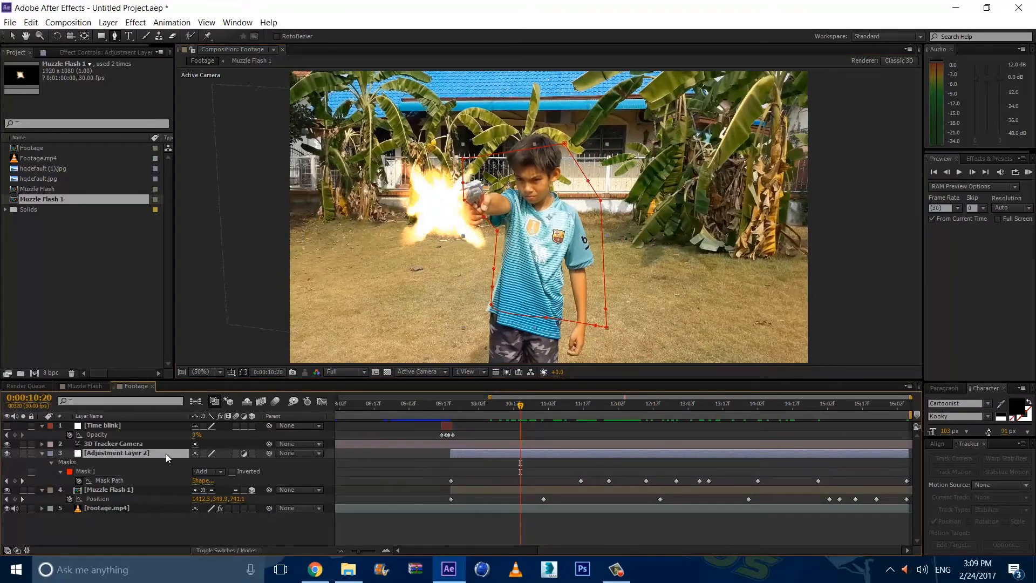
{"action": "left_click", "coordinate": [127, 35]}
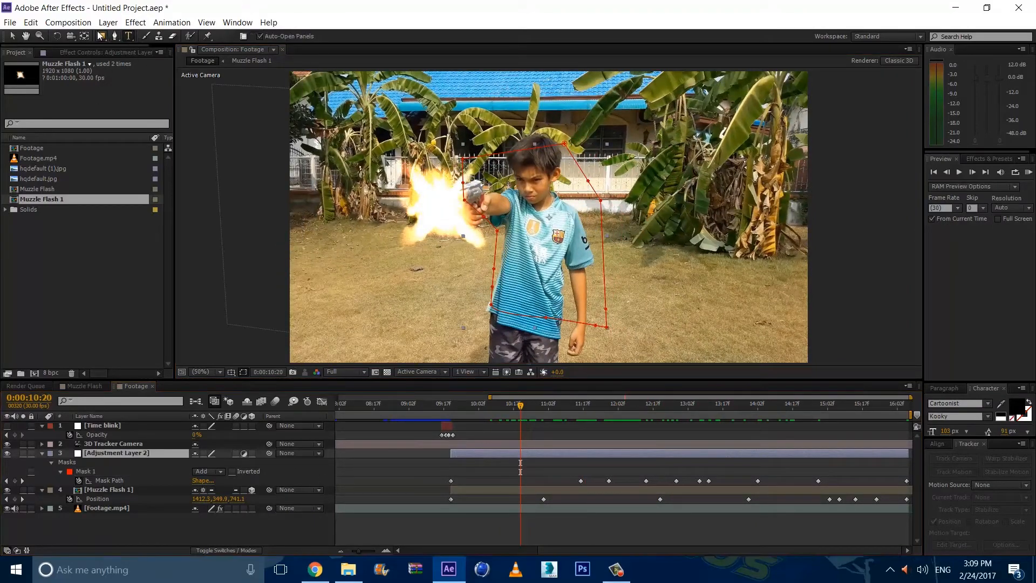
{"action": "left_click", "coordinate": [135, 23]}
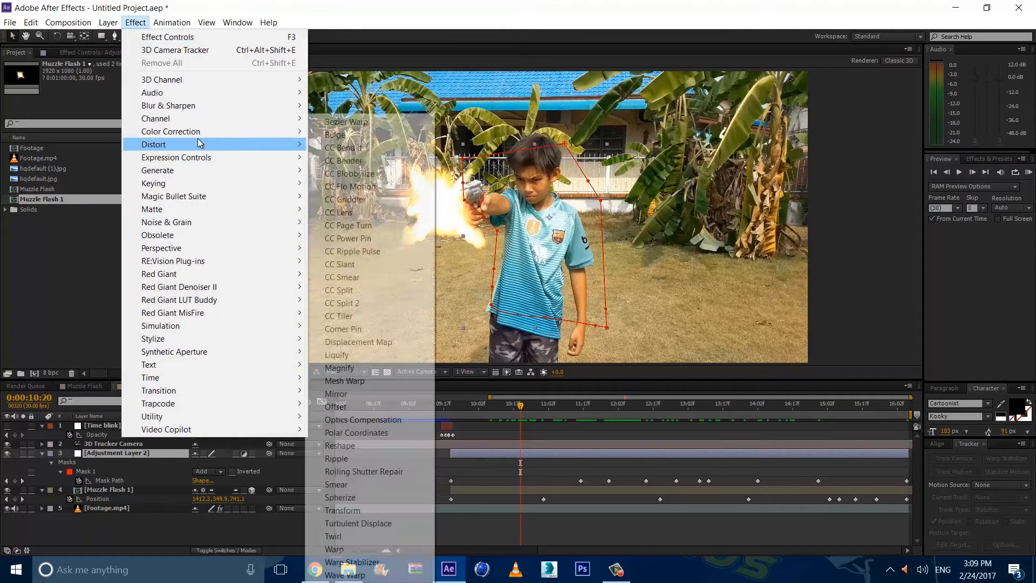
{"action": "left_click", "coordinate": [339, 364]}
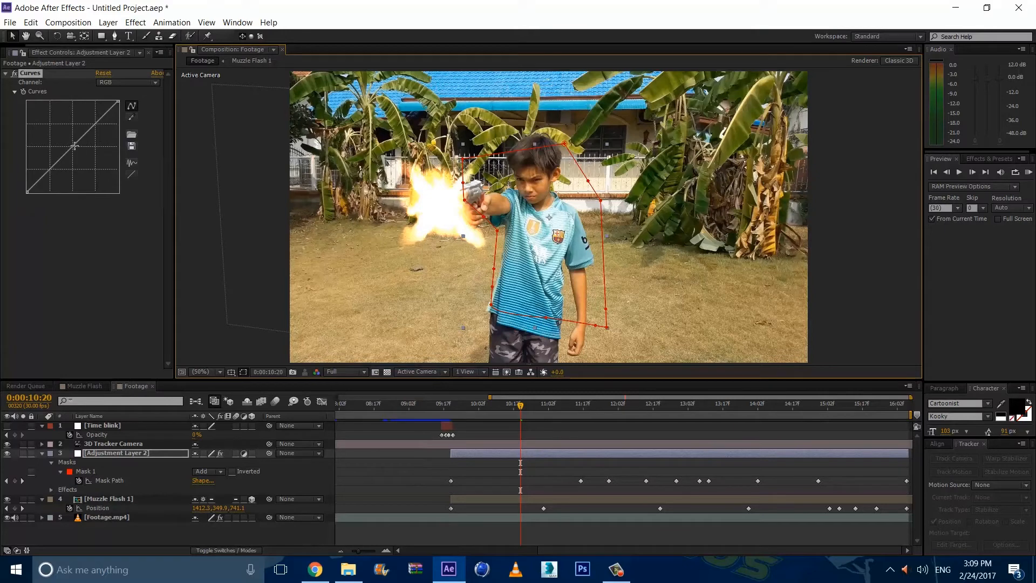
Raise the midtones of the Red and Green channel curves on the masked adjustment layer
{"action": "mouse_move", "coordinate": [72, 143]}
{"action": "left_mouse_down"}
{"action": "mouse_move", "coordinate": [70, 133]}
{"action": "mouse_move", "coordinate": [82, 136]}
{"action": "mouse_move", "coordinate": [65, 134]}
{"action": "left_mouse_up"}
{"action": "left_click", "coordinate": [129, 83]}
{"action": "left_click", "coordinate": [114, 107]}
{"action": "left_click", "coordinate": [128, 82]}
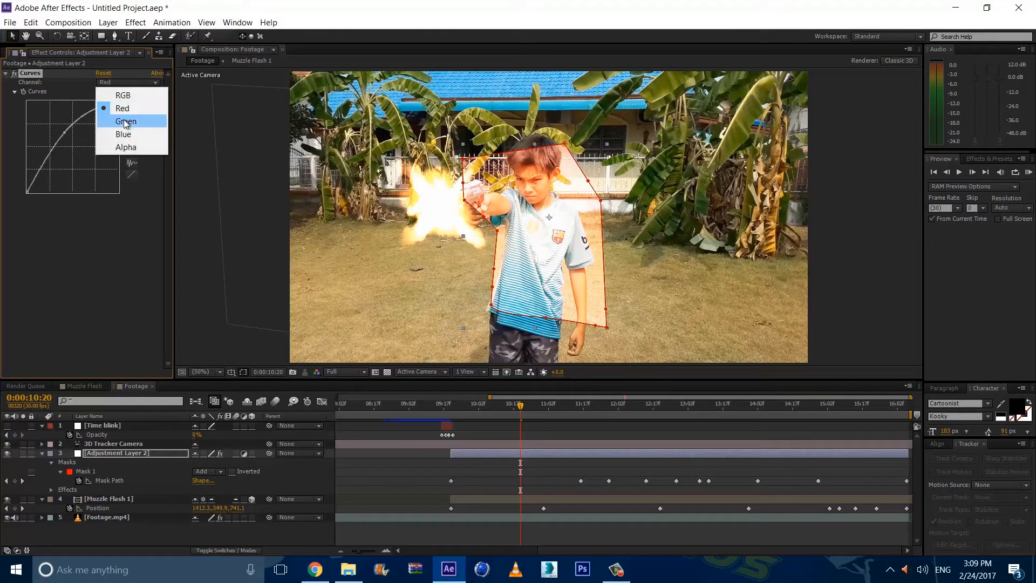
{"action": "left_click", "coordinate": [115, 119]}
{"action": "left_click_drag", "start_coordinate": [72, 144], "coordinate": [67, 132]}
Raise the midtones of the adjustment layer's Red curve further for a warmer light
{"action": "left_click", "coordinate": [129, 83]}
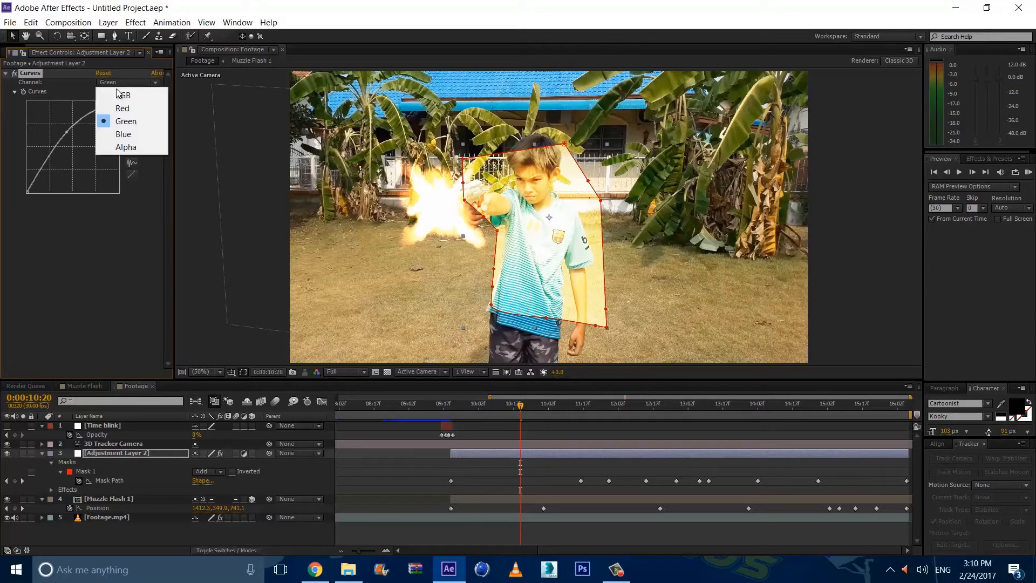
{"action": "left_click", "coordinate": [121, 96]}
{"action": "mouse_move", "coordinate": [66, 130]}
{"action": "left_mouse_down"}
{"action": "mouse_move", "coordinate": [74, 144]}
{"action": "mouse_move", "coordinate": [65, 125]}
{"action": "left_mouse_up"}
{"action": "left_click", "coordinate": [119, 84]}
{"action": "left_click", "coordinate": [122, 108]}
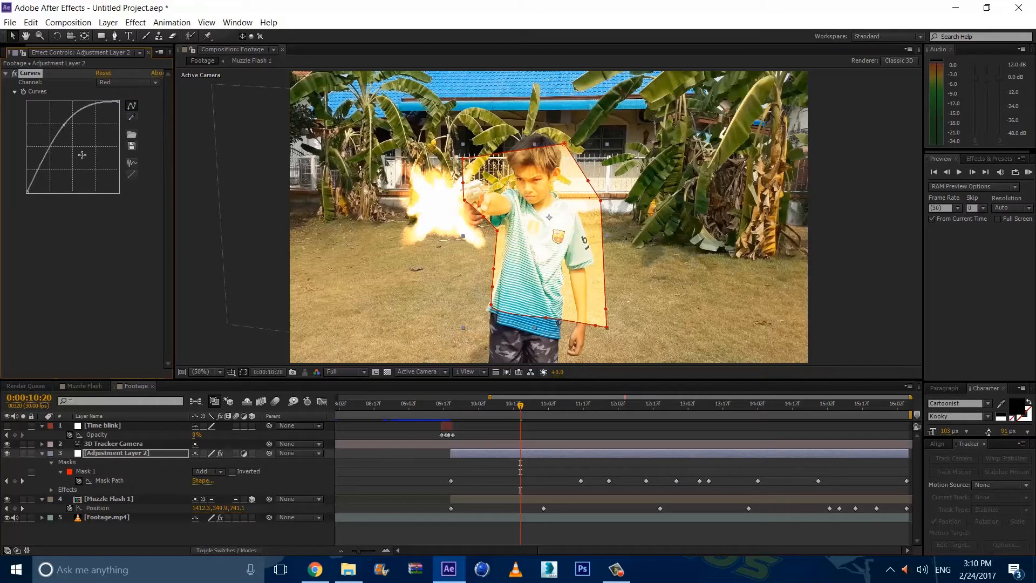
{"action": "left_click", "coordinate": [629, 470]}
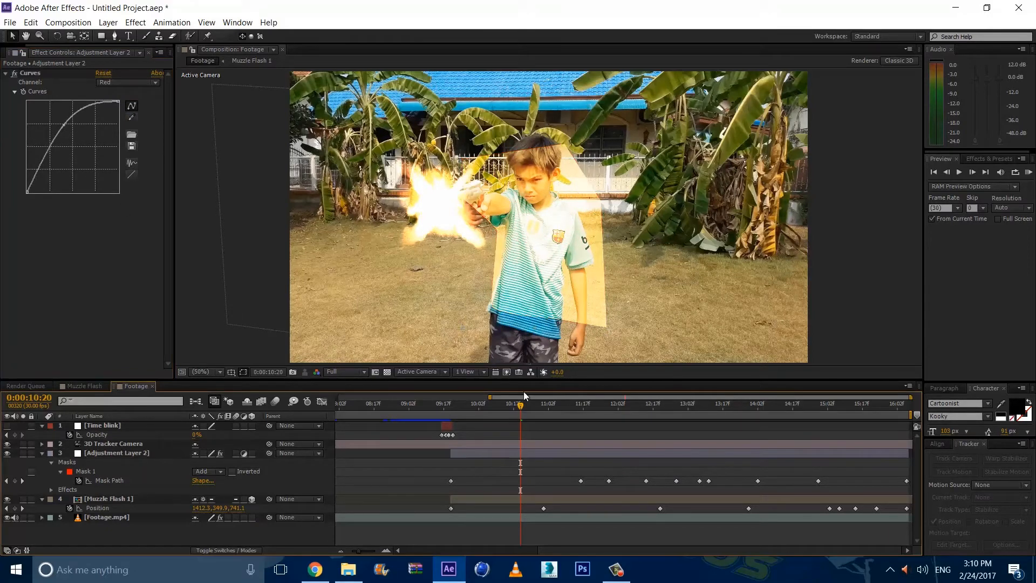
Feather Mask 1 on Adjustment Layer 2 by 371 pixels and check the softened light at 0:00:09:27
{"action": "left_click", "coordinate": [160, 454]}
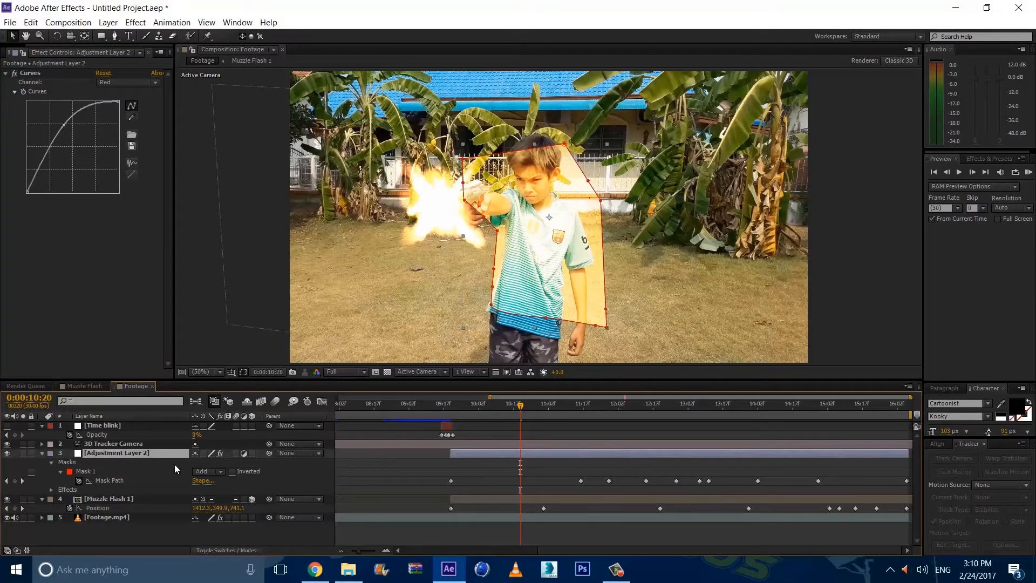
{"action": "key", "text": "f"}
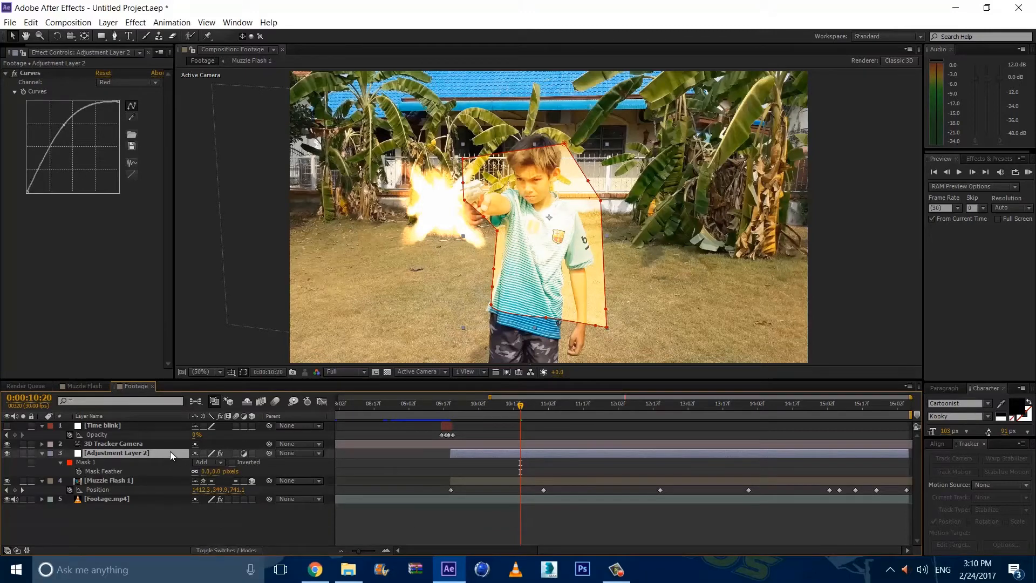
{"action": "left_click_drag", "start_coordinate": [207, 474], "coordinate": [303, 442]}
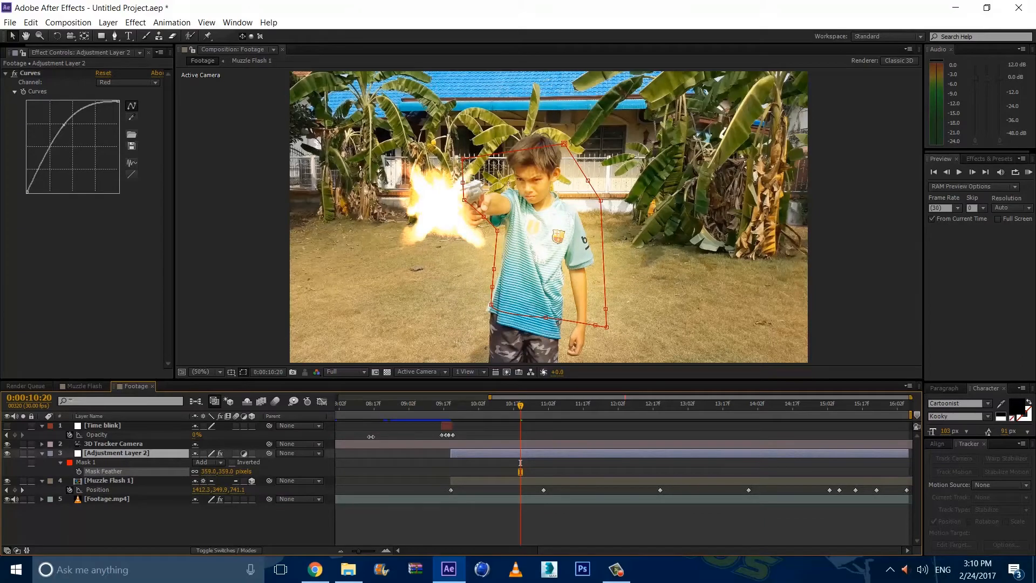
{"action": "left_click_drag", "start_coordinate": [522, 412], "coordinate": [468, 418]}
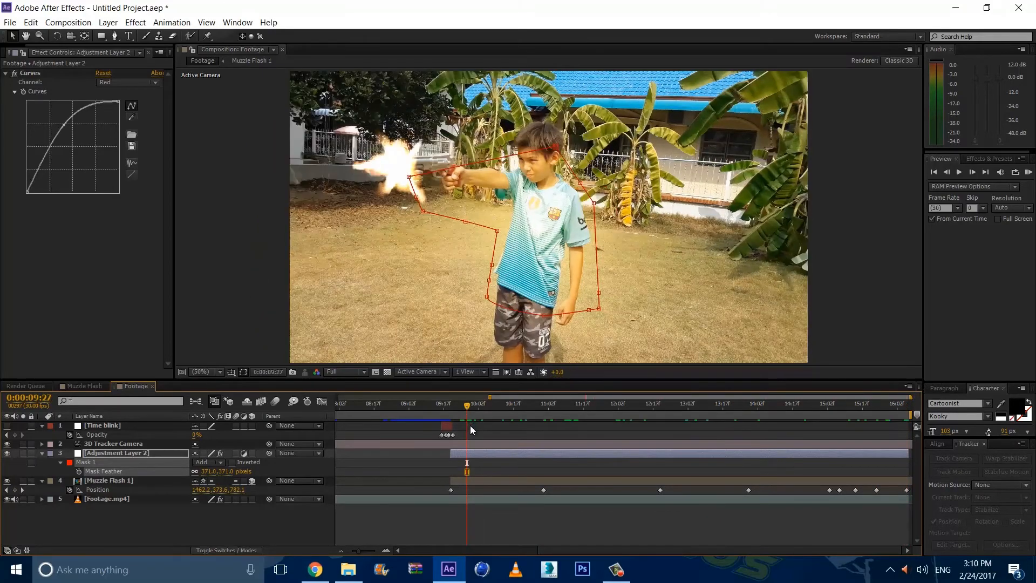
{"action": "left_click", "coordinate": [471, 425]}
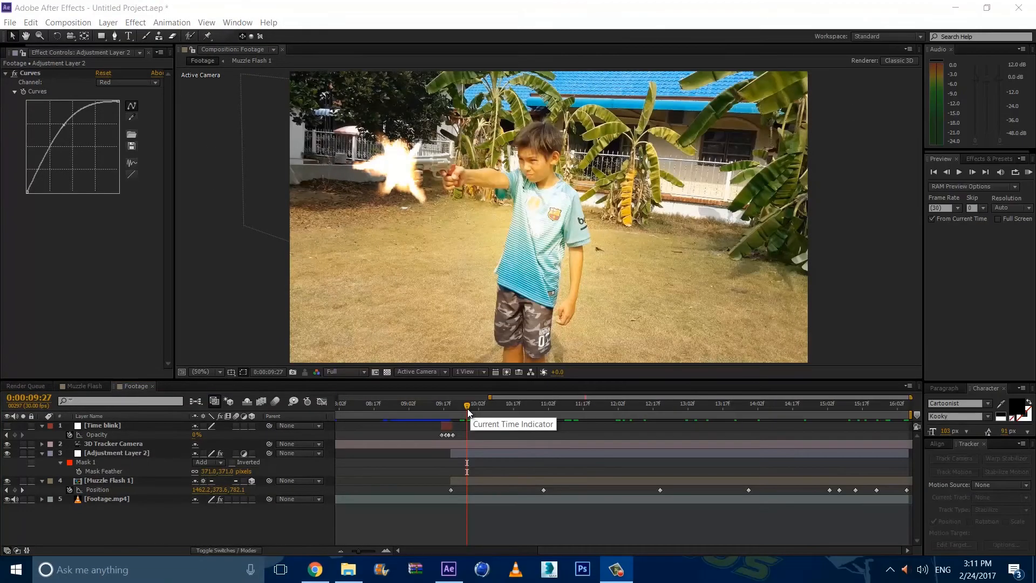
Split the Footage.mp4 layer at 0:00:09:20
{"action": "left_click", "coordinate": [452, 411]}
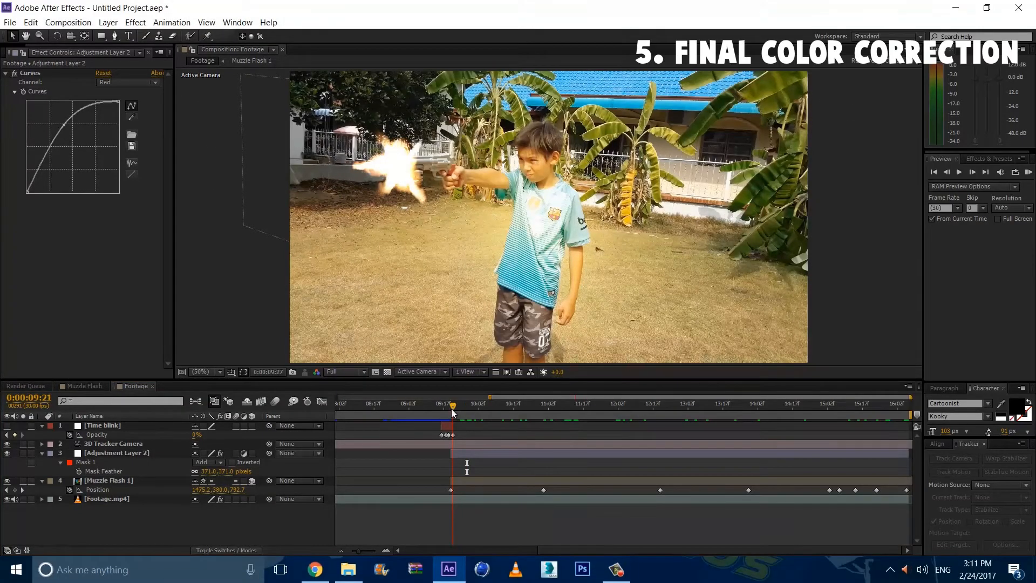
{"action": "left_click", "coordinate": [451, 404]}
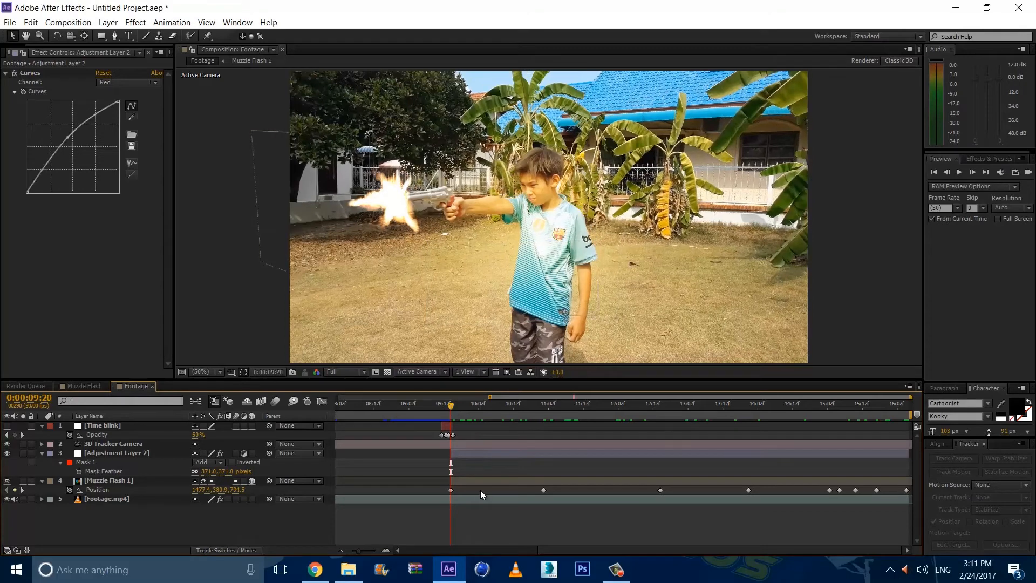
{"action": "left_click", "coordinate": [125, 500]}
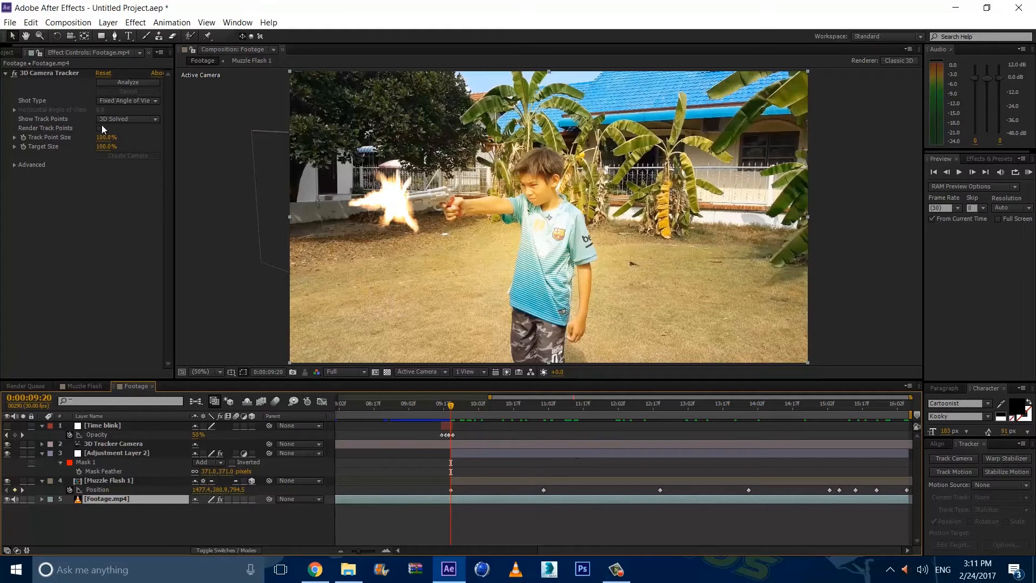
{"action": "left_click", "coordinate": [32, 24]}
{"action": "left_click", "coordinate": [92, 162]}
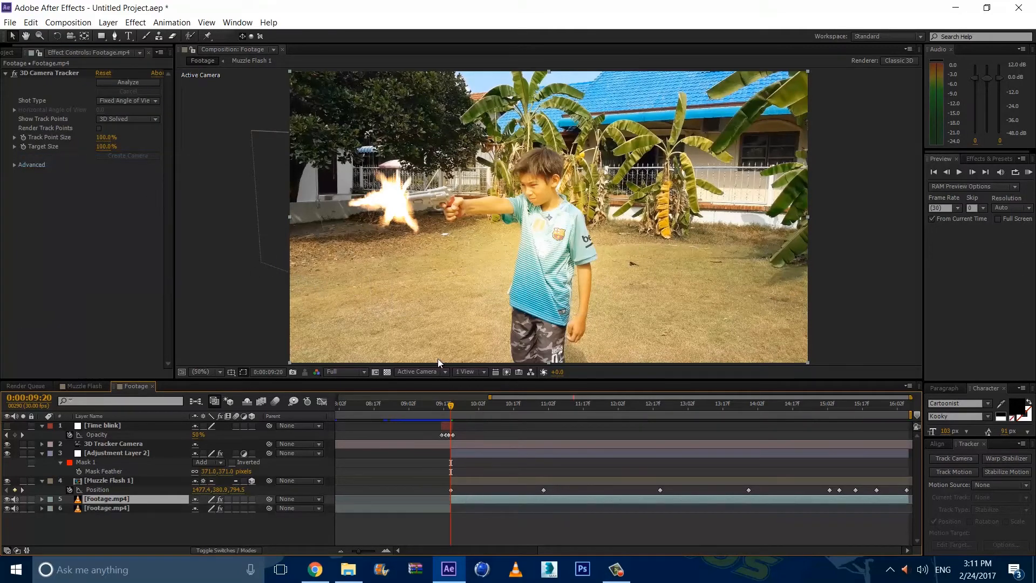
Apply the Curves color correction effect to the Footage.mp4 segment that starts at 0:00:09:20
{"action": "left_click", "coordinate": [135, 22]}
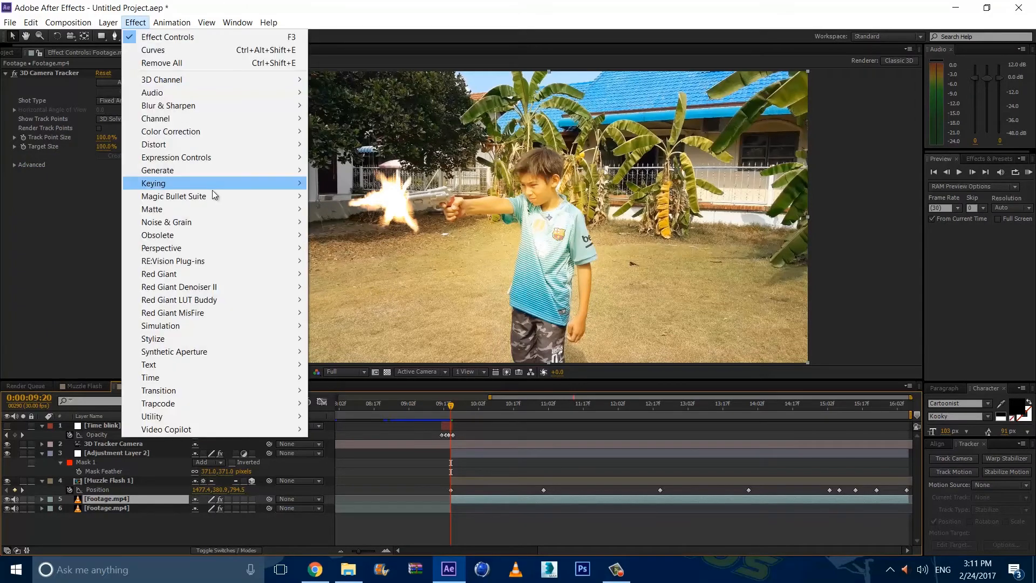
{"action": "mouse_move", "coordinate": [185, 136]}
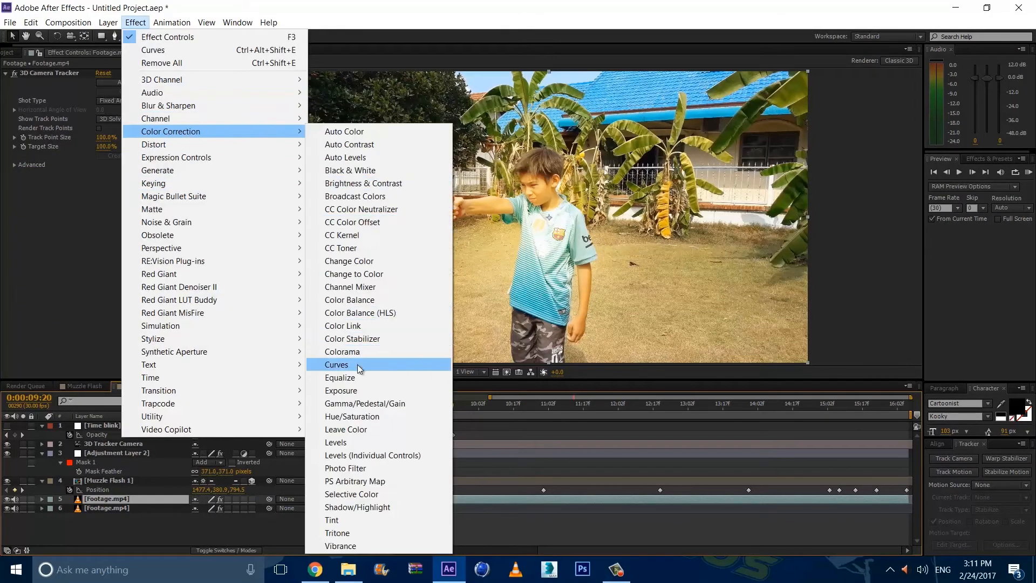
{"action": "left_click", "coordinate": [358, 363]}
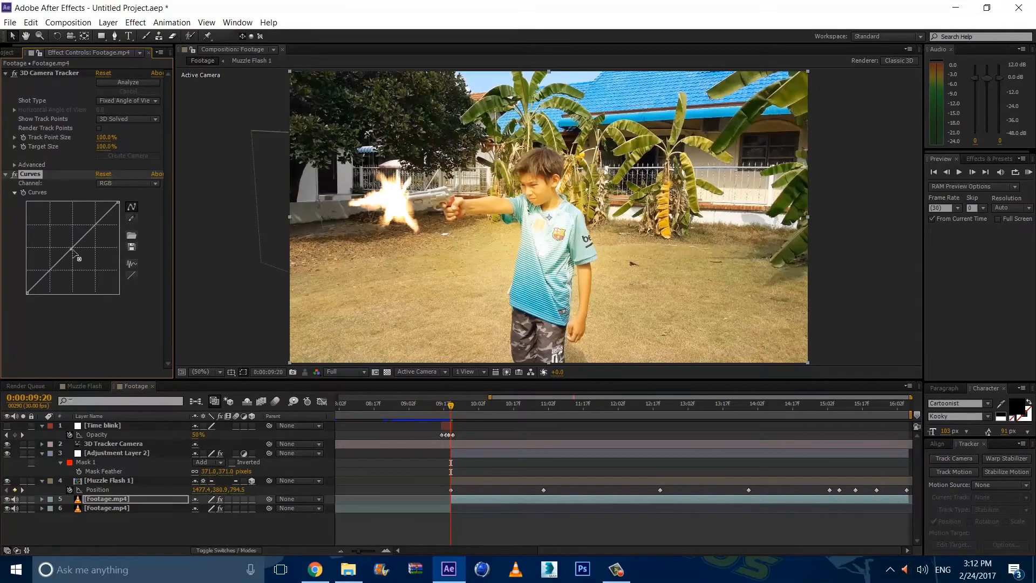
{"action": "left_click_drag", "start_coordinate": [72, 249], "coordinate": [84, 252]}
{"action": "key", "text": "ctrl+z"}
{"action": "left_click_drag", "start_coordinate": [118, 204], "coordinate": [119, 219]}
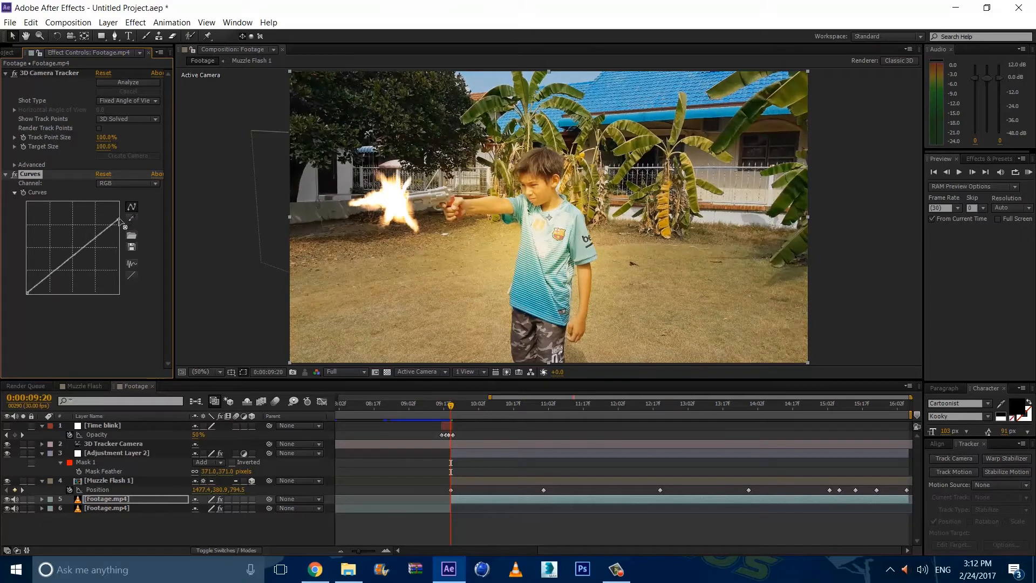
{"action": "key", "text": "ctrl+z"}
Lower the midtones of the Red channel curve on the Footage.mp4 segment starting at 0:00:09:20
{"action": "left_click", "coordinate": [131, 184]}
{"action": "left_click", "coordinate": [123, 209]}
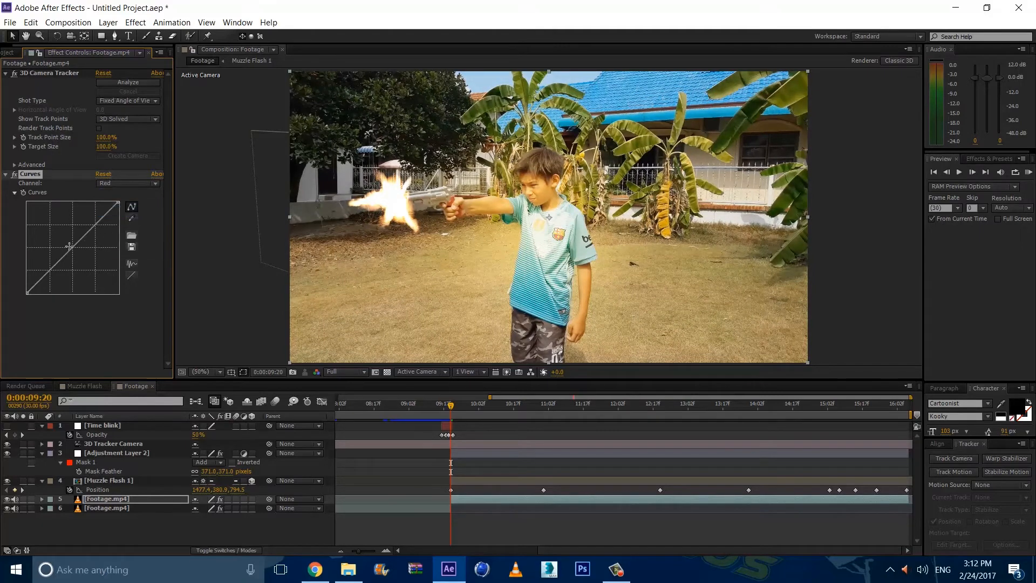
{"action": "mouse_move", "coordinate": [72, 249]}
{"action": "left_mouse_down"}
{"action": "mouse_move", "coordinate": [85, 258]}
{"action": "mouse_move", "coordinate": [77, 253]}
{"action": "left_mouse_up"}
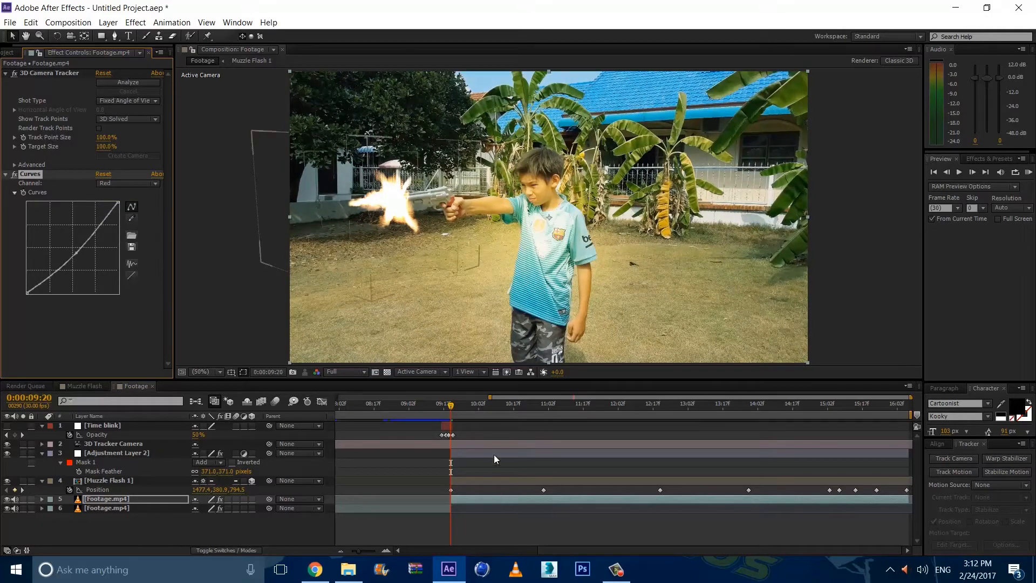
{"action": "left_click", "coordinate": [546, 529]}
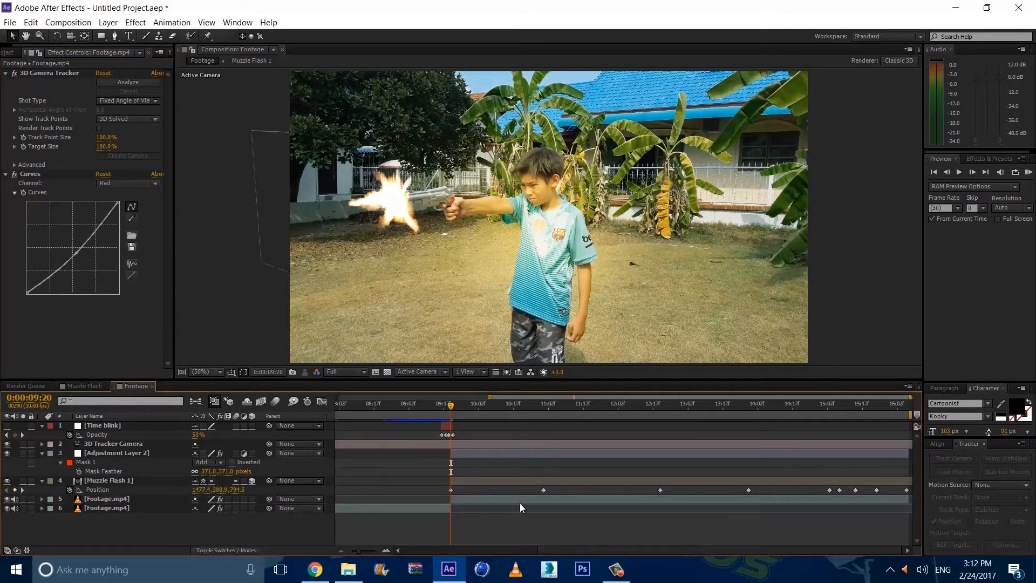
Pre-compose all layers from Time blink through both Footage.mp4 segments into a composition named Final
{"action": "left_click", "coordinate": [138, 508]}
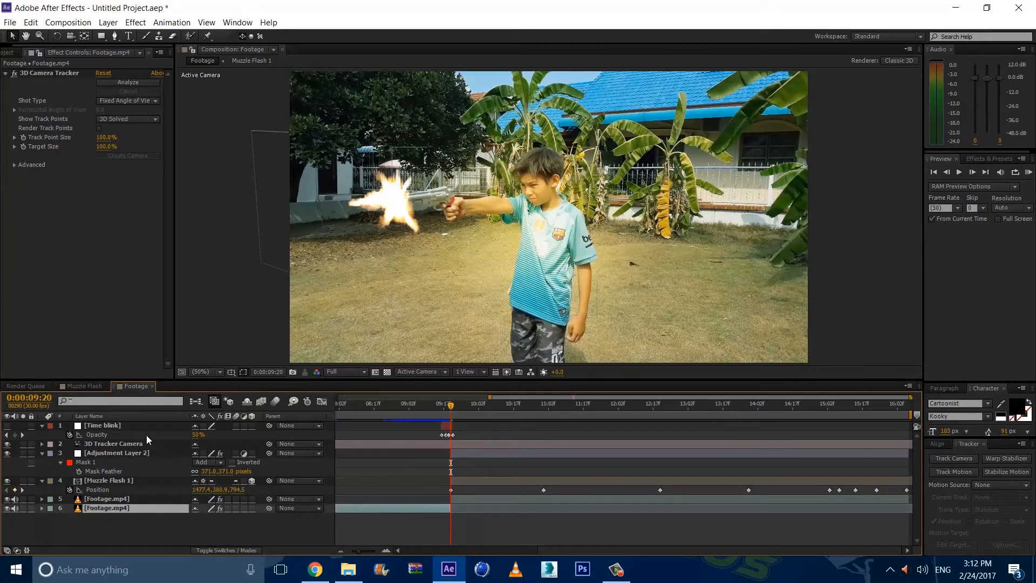
{"action": "left_click", "coordinate": [135, 425], "text": "shift"}
{"action": "right_click", "coordinate": [134, 425]}
{"action": "left_click", "coordinate": [270, 463]}
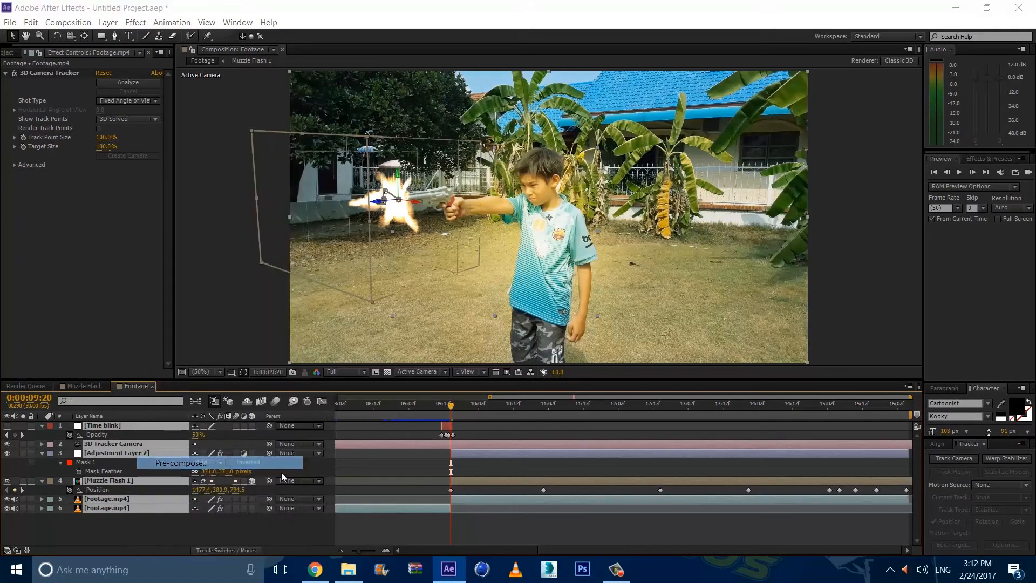
{"action": "type", "text": "Final"}
{"action": "key", "text": "Return"}
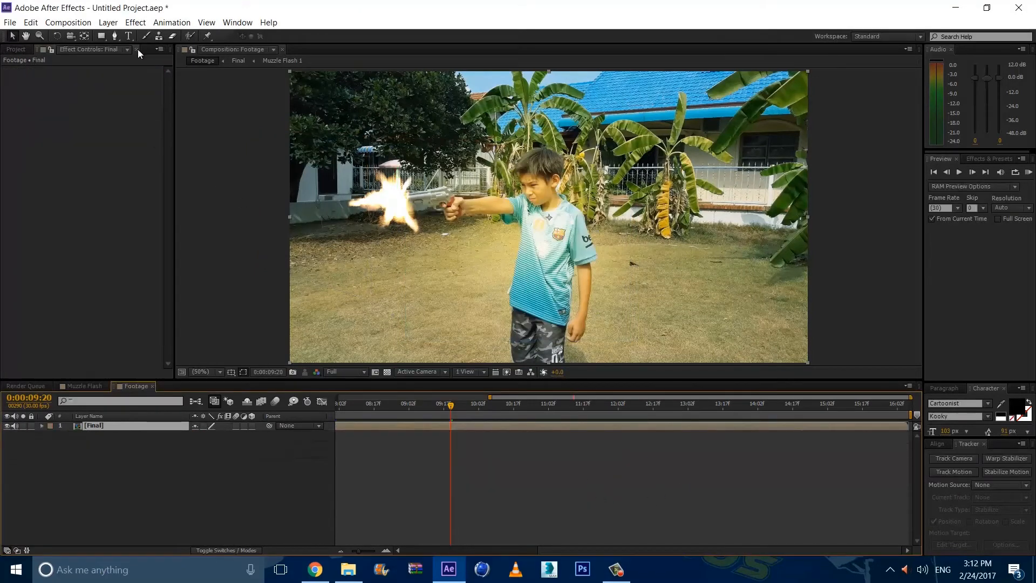
Create an adjustment layer above Final and apply the Curves color correction effect to it
{"action": "left_click", "coordinate": [108, 22]}
{"action": "mouse_move", "coordinate": [120, 40]}
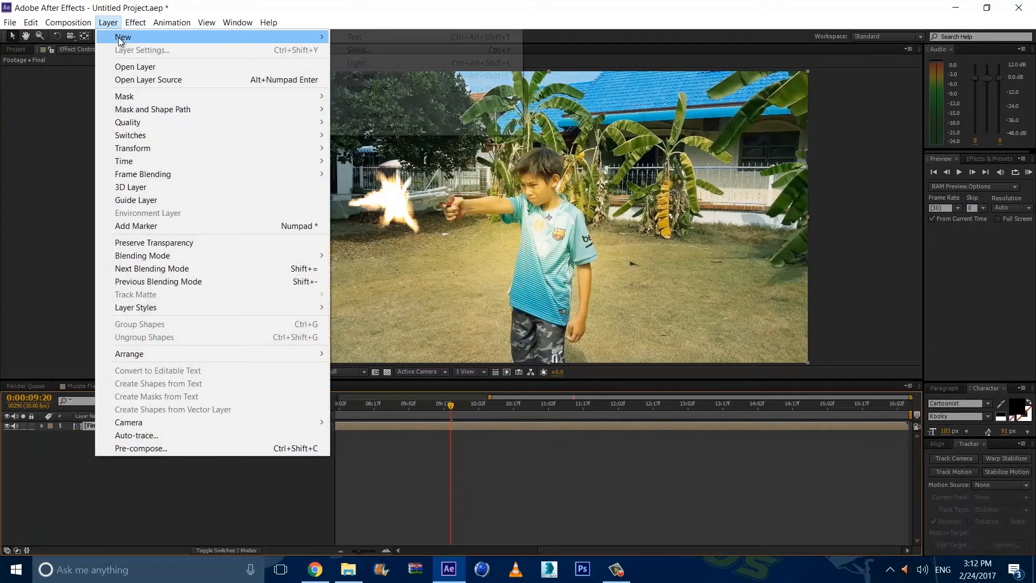
{"action": "left_click", "coordinate": [374, 116]}
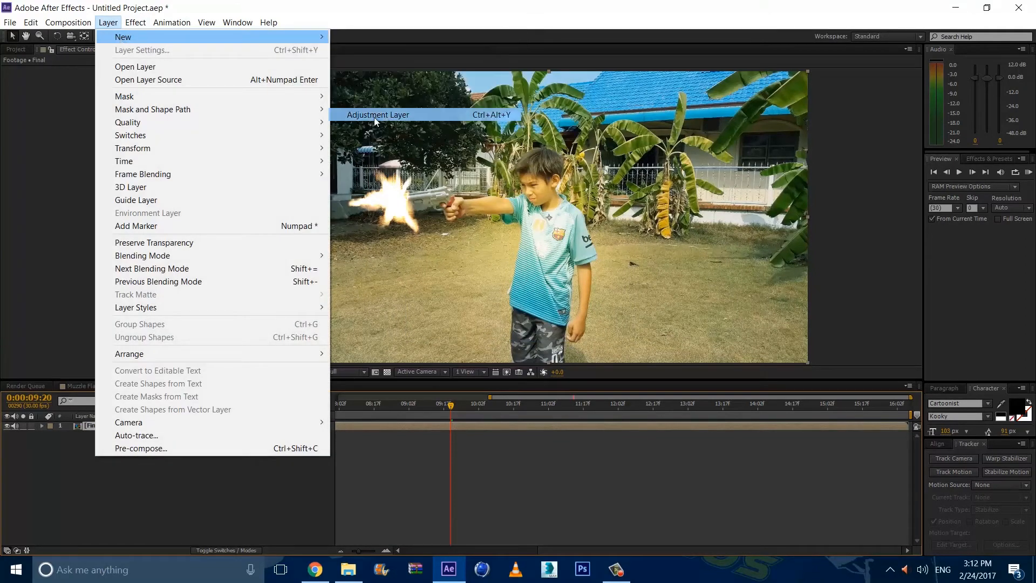
{"action": "left_click", "coordinate": [135, 22]}
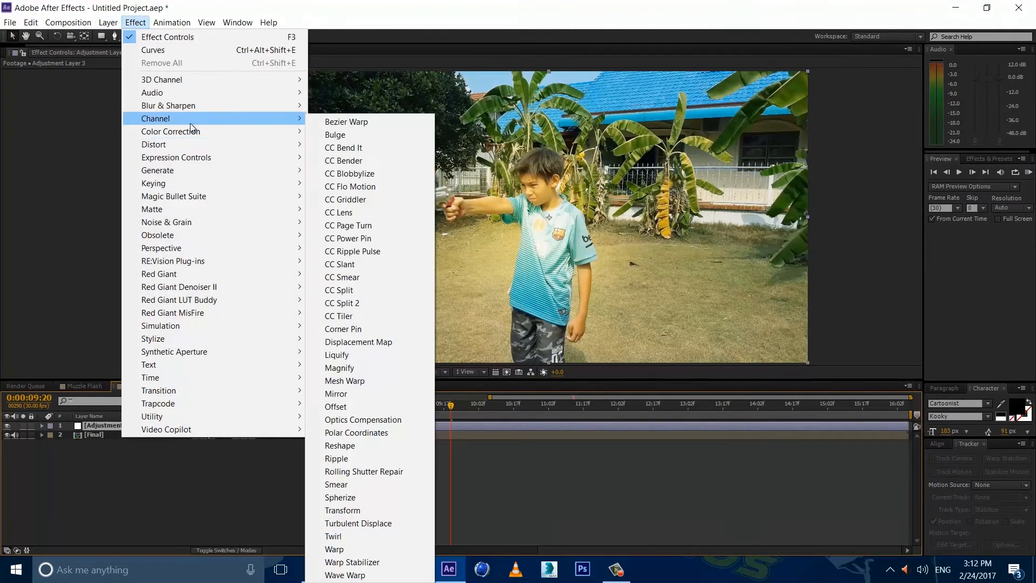
{"action": "mouse_move", "coordinate": [195, 133]}
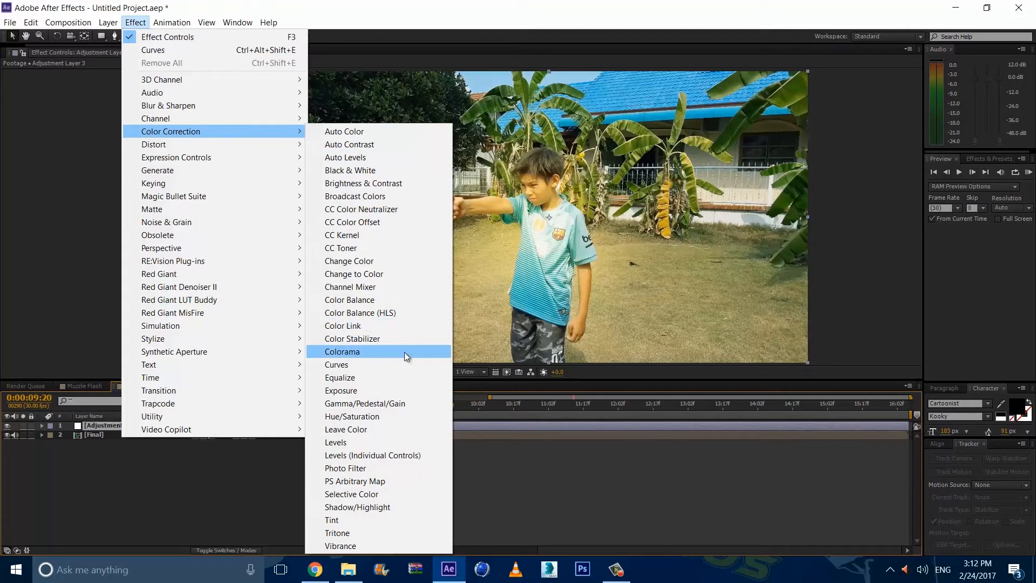
{"action": "left_click", "coordinate": [394, 366]}
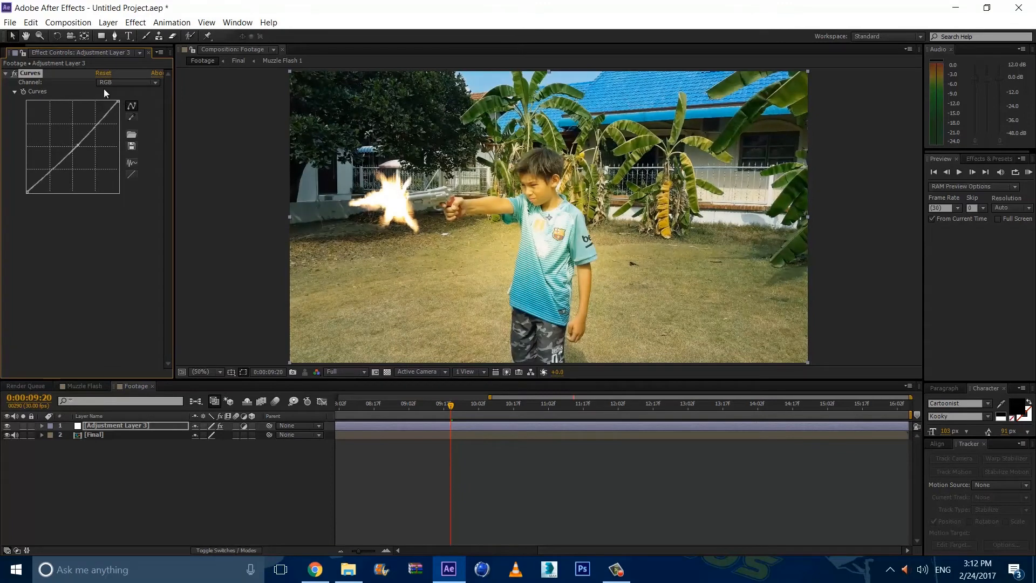
Raise the midtones of the Blue and Green channel curves on the adjustment layer above Final
{"action": "left_click", "coordinate": [108, 82]}
{"action": "left_click", "coordinate": [115, 132]}
{"action": "left_click_drag", "start_coordinate": [79, 141], "coordinate": [69, 142]}
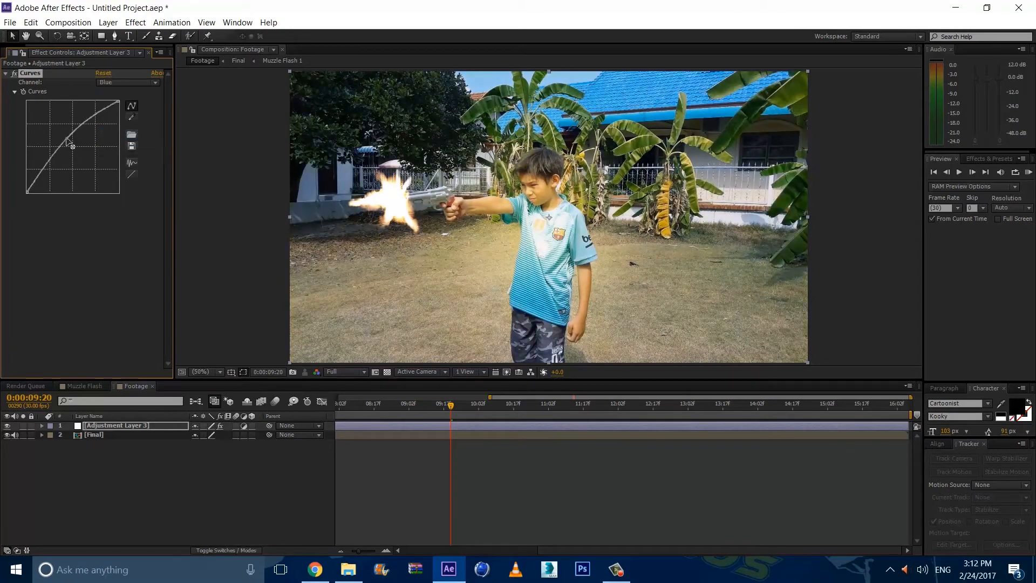
{"action": "left_click", "coordinate": [115, 82]}
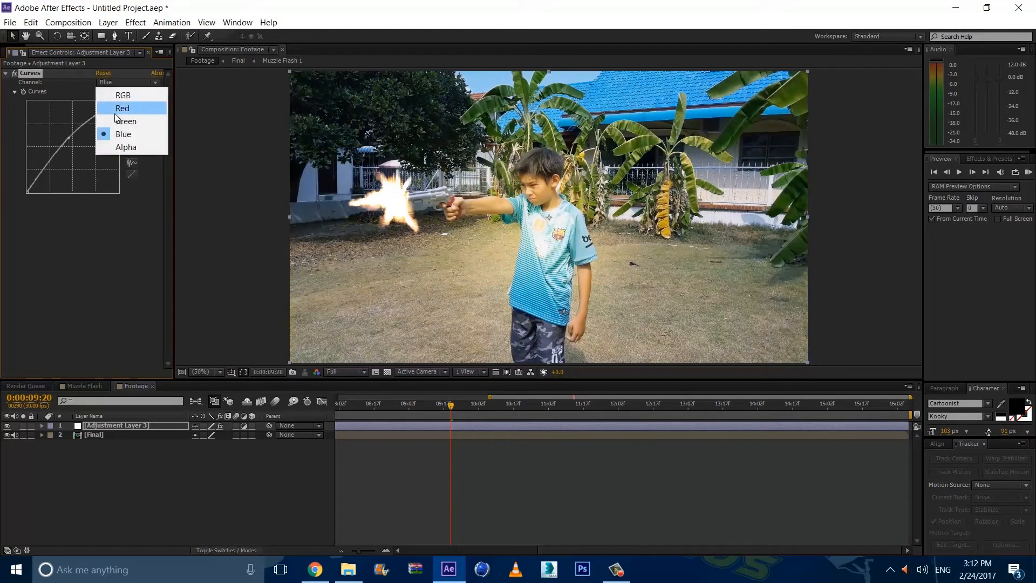
{"action": "left_click", "coordinate": [123, 120]}
{"action": "left_click_drag", "start_coordinate": [79, 142], "coordinate": [74, 143]}
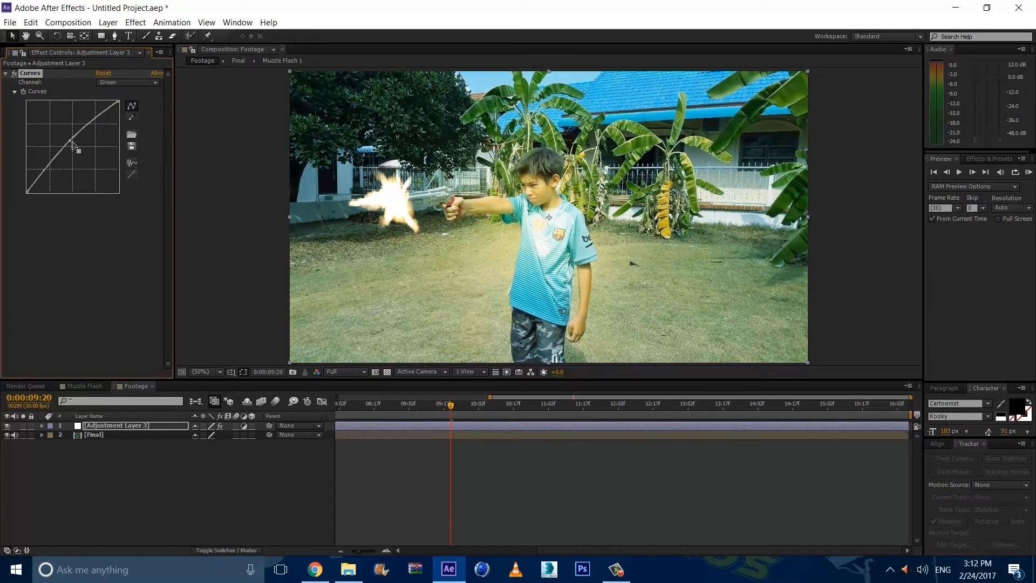
Slightly raise the midtones of the Red channel curve on the adjustment layer above Final
{"action": "left_click", "coordinate": [125, 82]}
{"action": "left_click", "coordinate": [122, 107]}
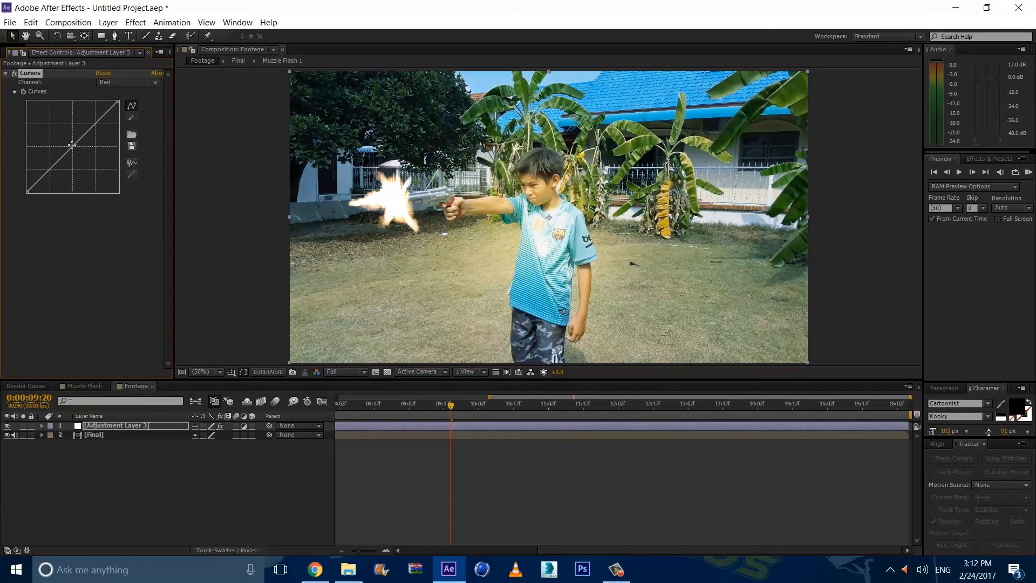
{"action": "left_click_drag", "start_coordinate": [72, 144], "coordinate": [70, 141]}
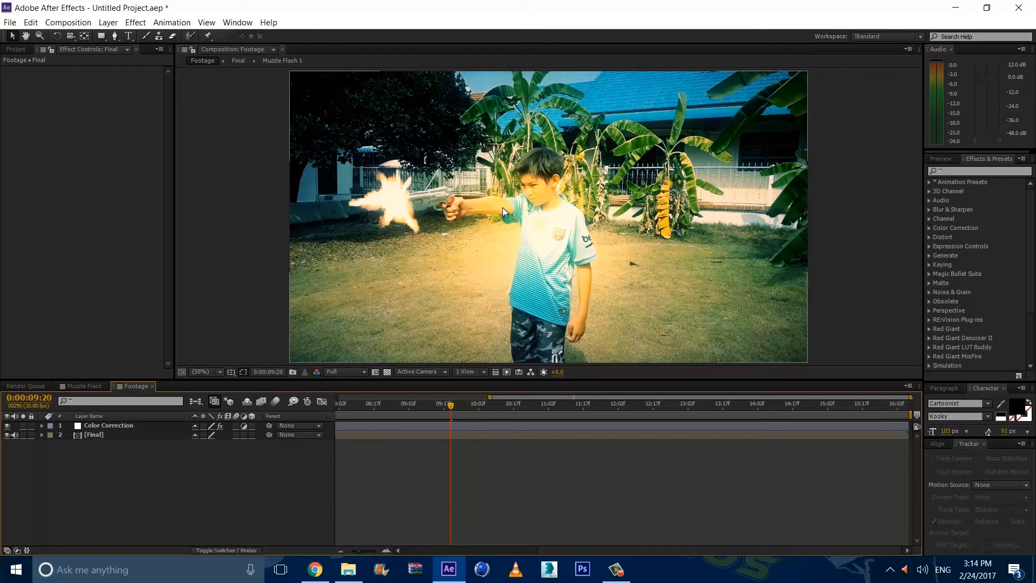
Create a 1920 x 1080 px solid layer named Bar with the color black (000000)
{"action": "left_click", "coordinate": [108, 22]}
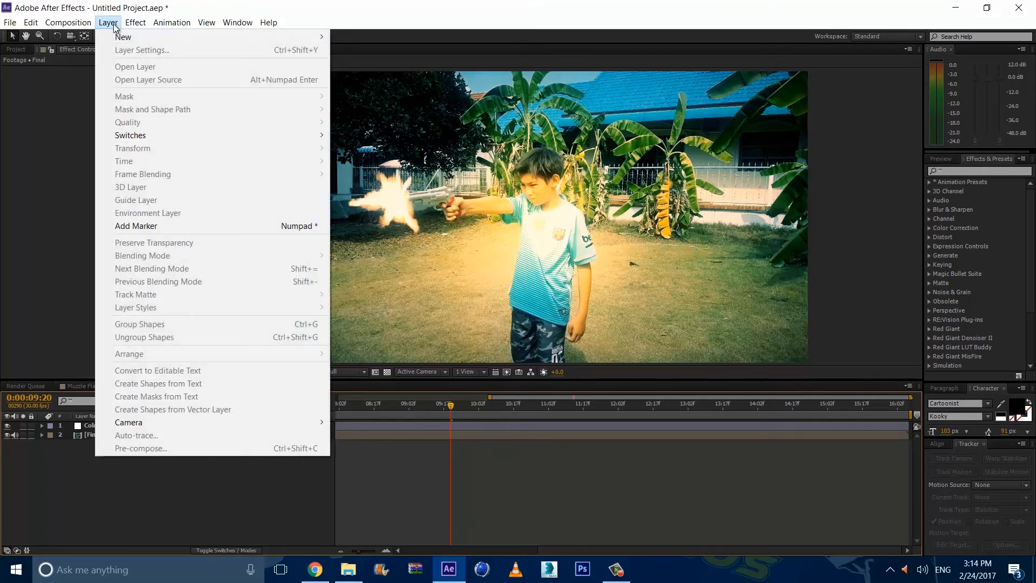
{"action": "mouse_move", "coordinate": [127, 35]}
{"action": "left_click", "coordinate": [411, 51]}
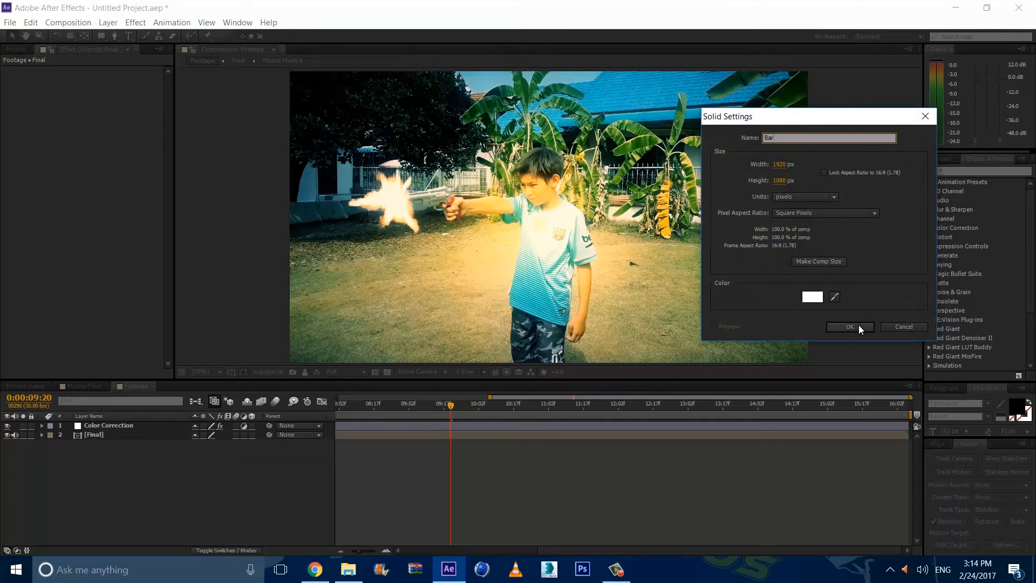
{"action": "left_click", "coordinate": [815, 300]}
{"action": "left_click_drag", "start_coordinate": [648, 405], "coordinate": [473, 559]}
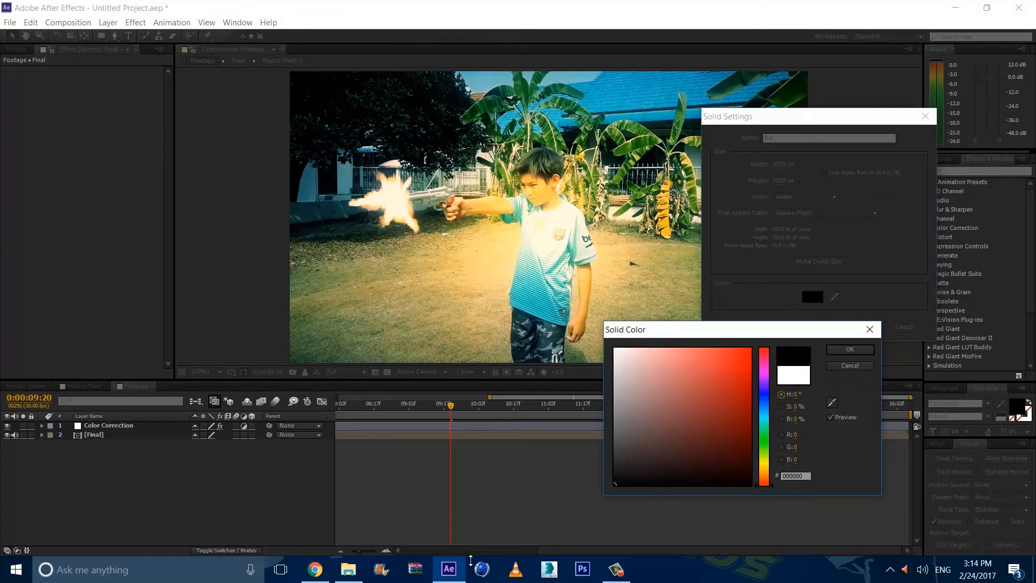
{"action": "left_click", "coordinate": [848, 350]}
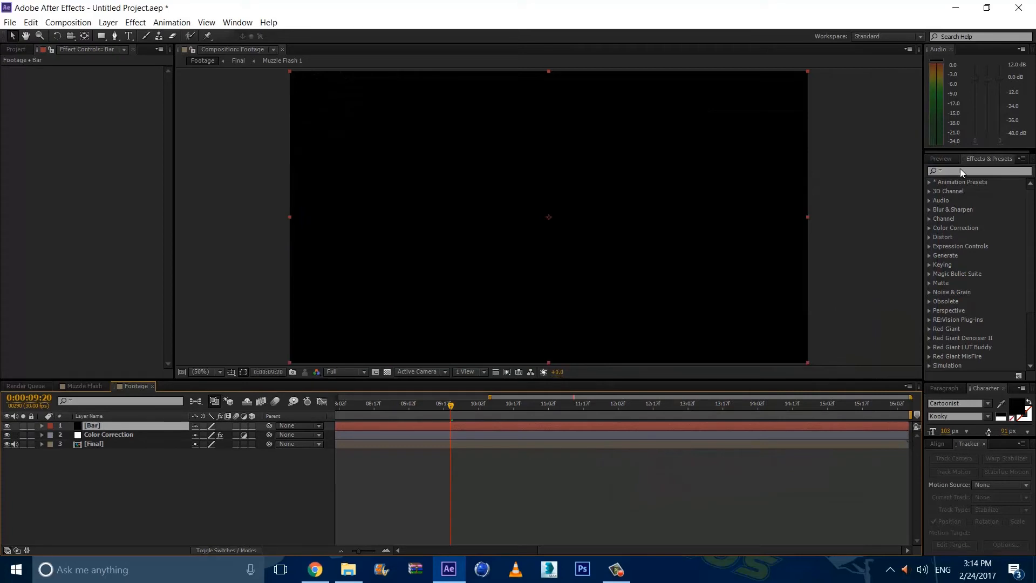
Find the Grid effect and apply it to the Bar layer
{"action": "left_click", "coordinate": [960, 170]}
{"action": "type", "text": "grid"}
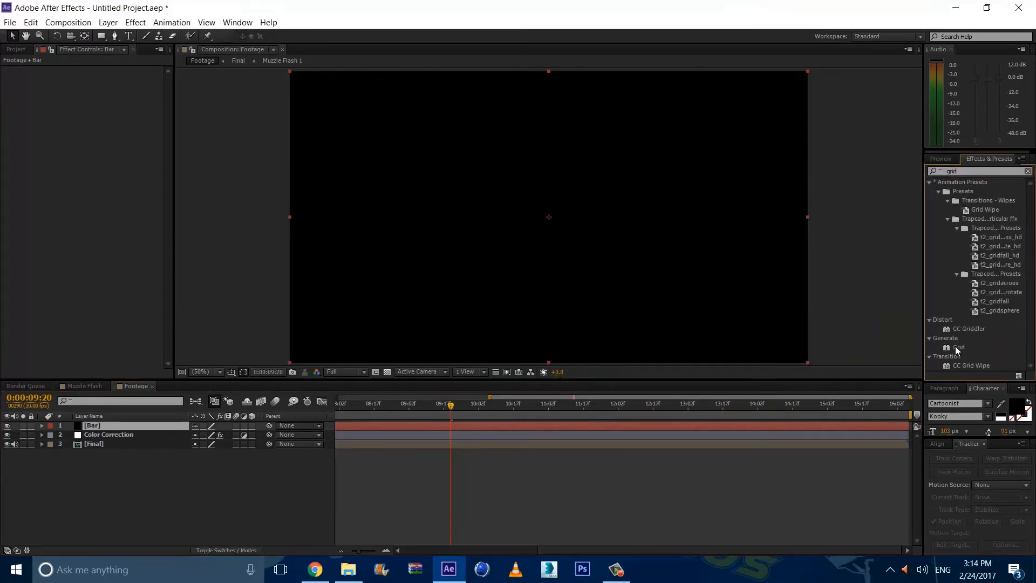
{"action": "left_click_drag", "start_coordinate": [958, 347], "coordinate": [167, 425]}
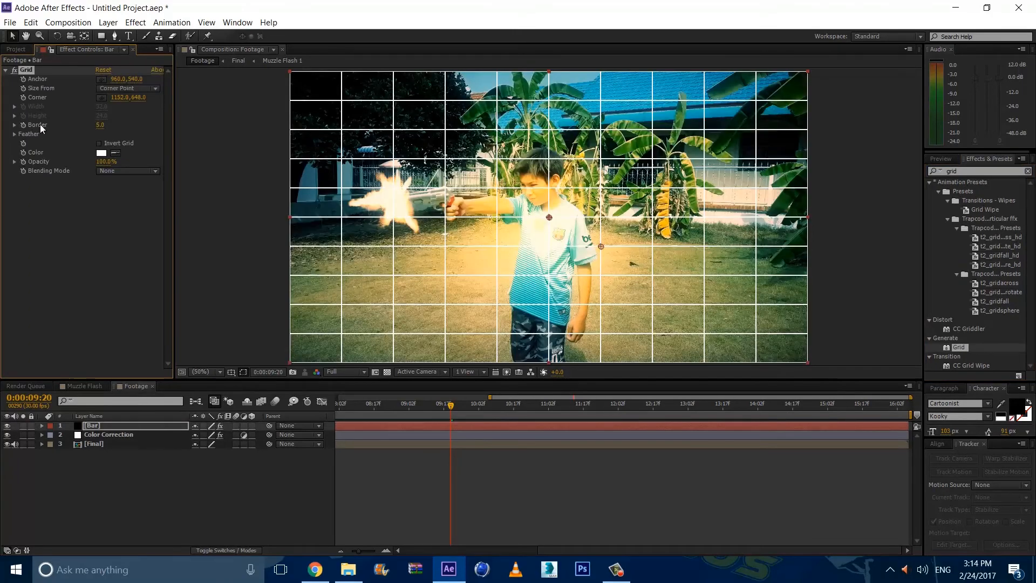
Size the grid on Bar from Width & Height Sliders, with width 4000 and height 1080
{"action": "left_click", "coordinate": [111, 89]}
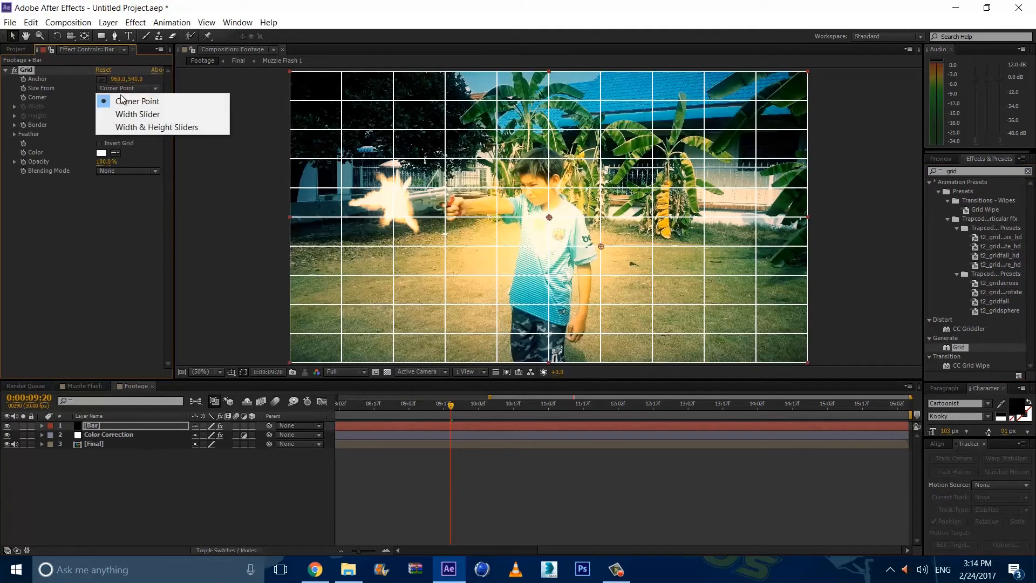
{"action": "left_click", "coordinate": [136, 129]}
{"action": "left_click", "coordinate": [102, 109]}
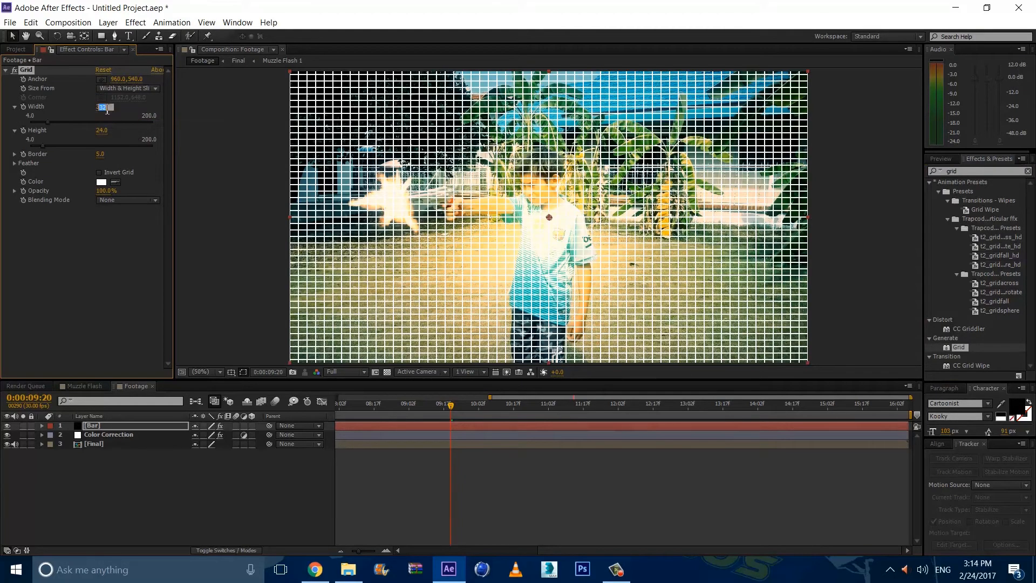
{"action": "key", "text": "Return"}
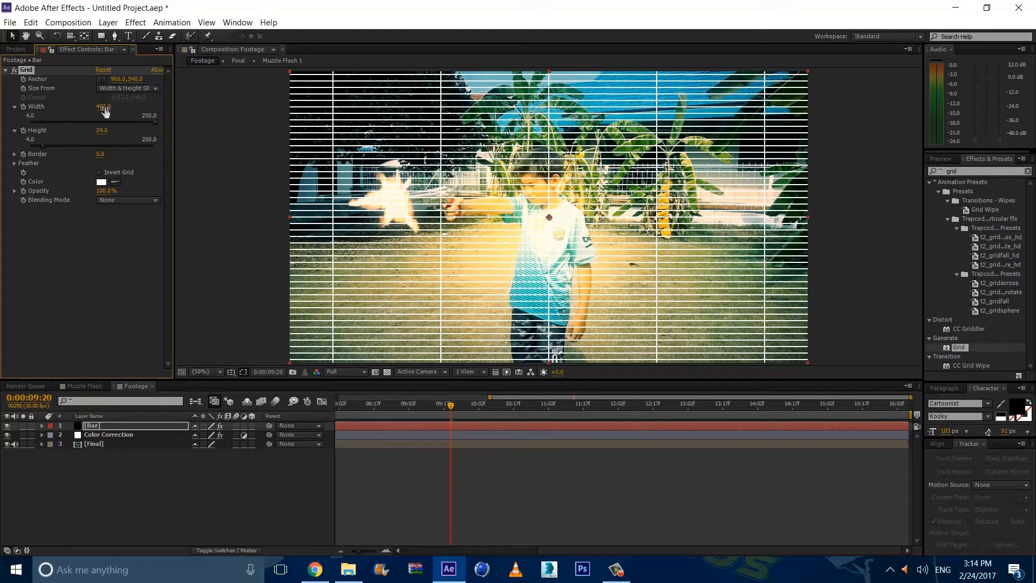
{"action": "left_click", "coordinate": [105, 107]}
{"action": "type", "text": "4000"}
{"action": "key", "text": "Return"}
{"action": "left_click", "coordinate": [105, 131]}
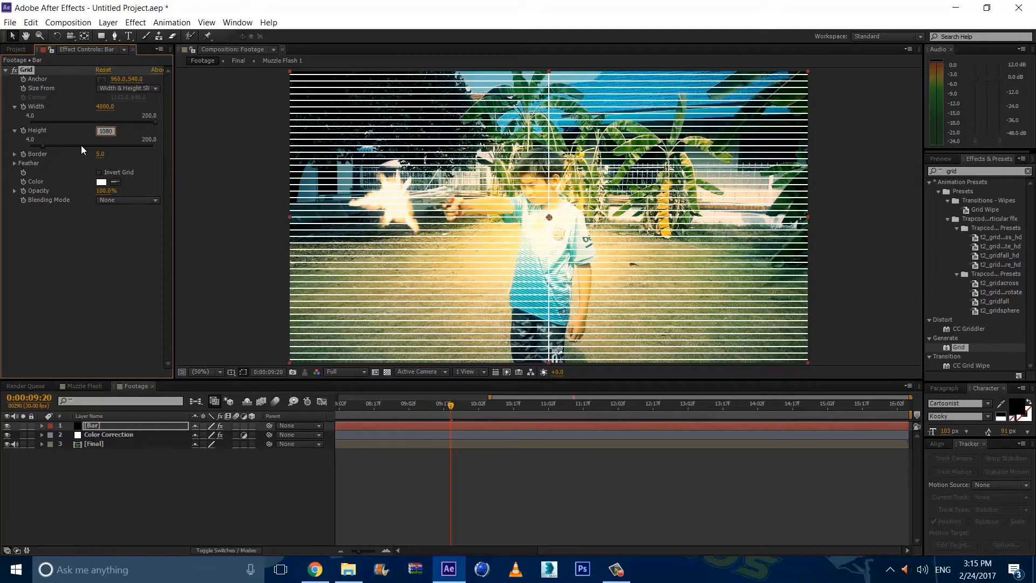
{"action": "type", "text": "1080"}
{"action": "key", "text": "Return"}
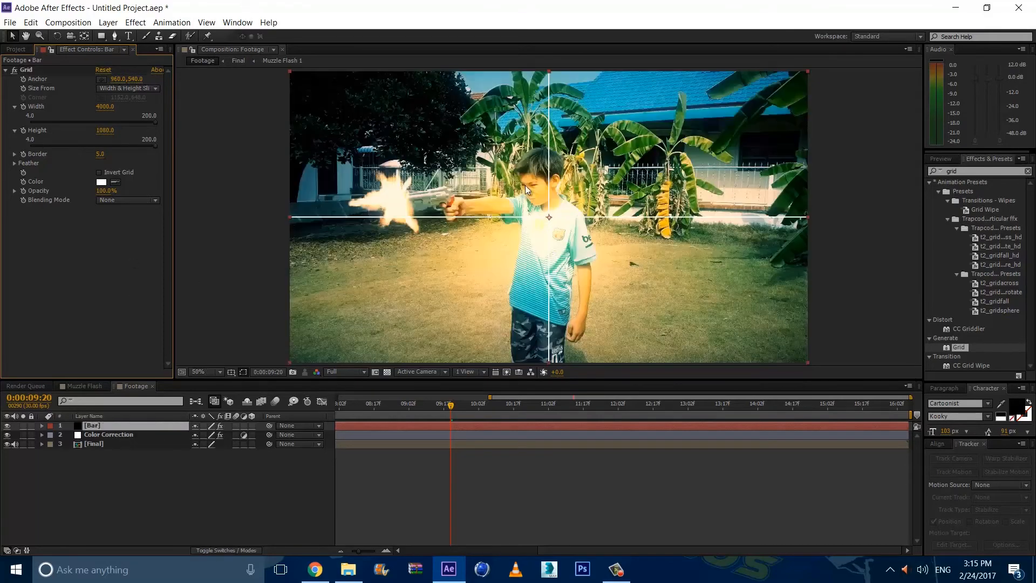
Move the grid's anchor outside the frame's left side and up to its top edge, at about -92, 4
{"action": "left_click", "coordinate": [41, 68]}
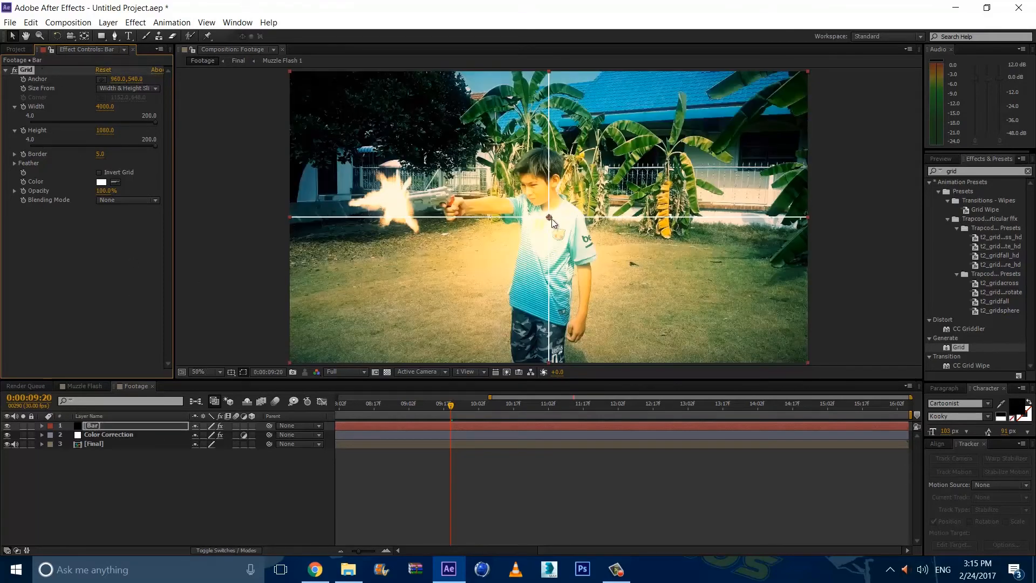
{"action": "left_click_drag", "start_coordinate": [550, 219], "coordinate": [268, 81]}
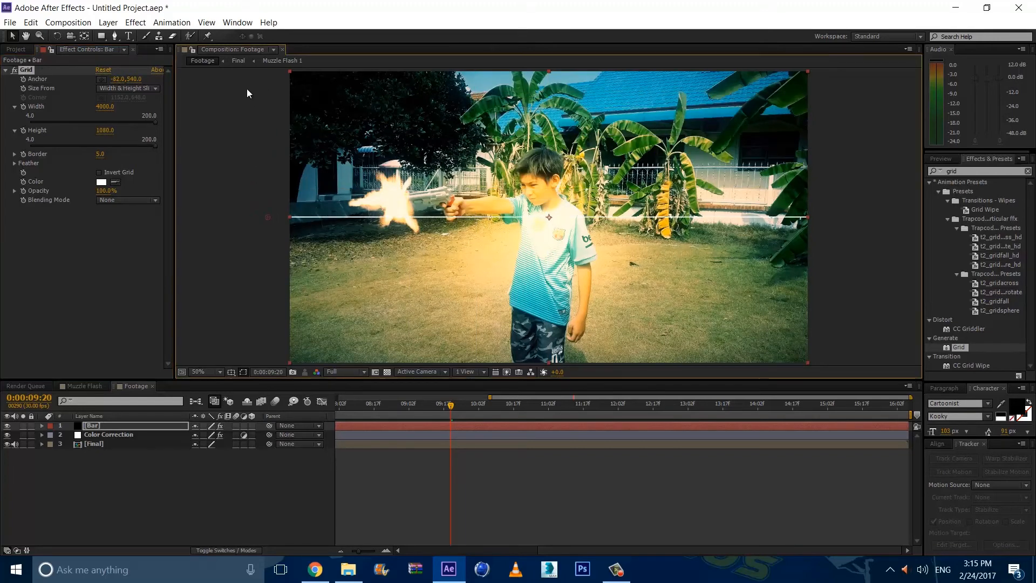
{"action": "left_click_drag", "start_coordinate": [268, 216], "coordinate": [254, 165]}
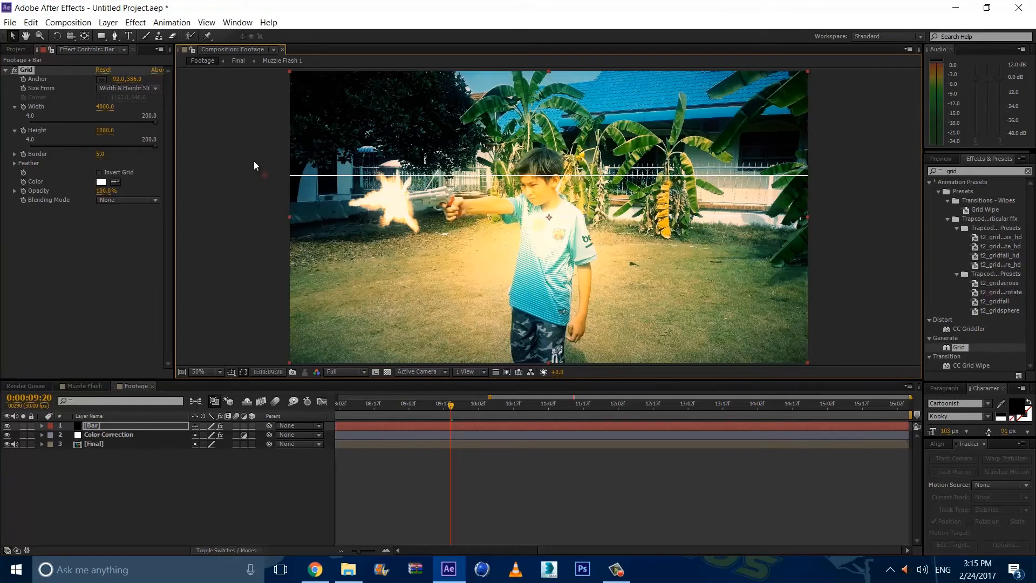
{"action": "left_click_drag", "start_coordinate": [263, 129], "coordinate": [280, 73]}
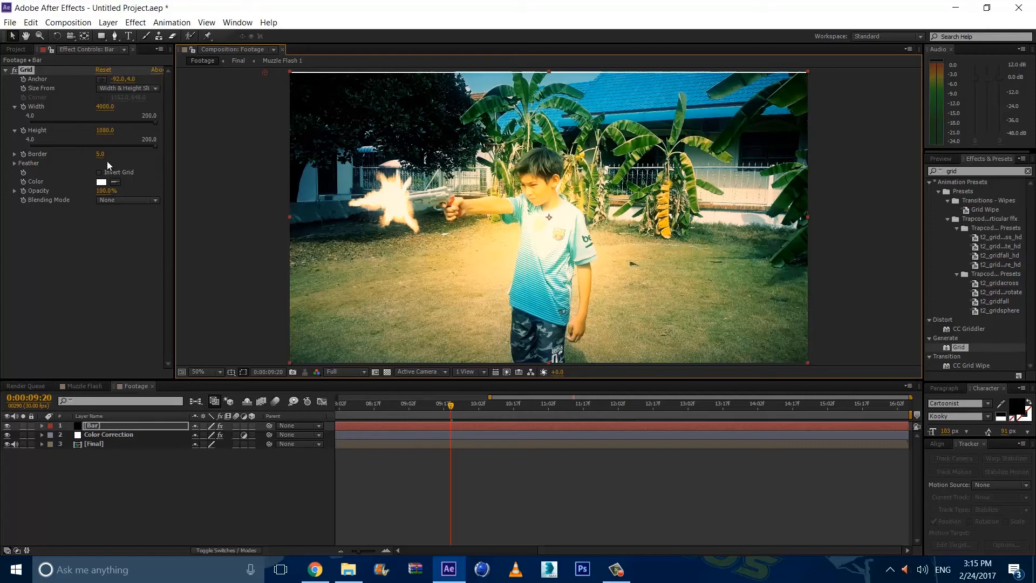
Set the color of the grid on Bar to black (000000)
{"action": "left_click", "coordinate": [102, 183]}
{"action": "left_click_drag", "start_coordinate": [738, 411], "coordinate": [516, 566]}
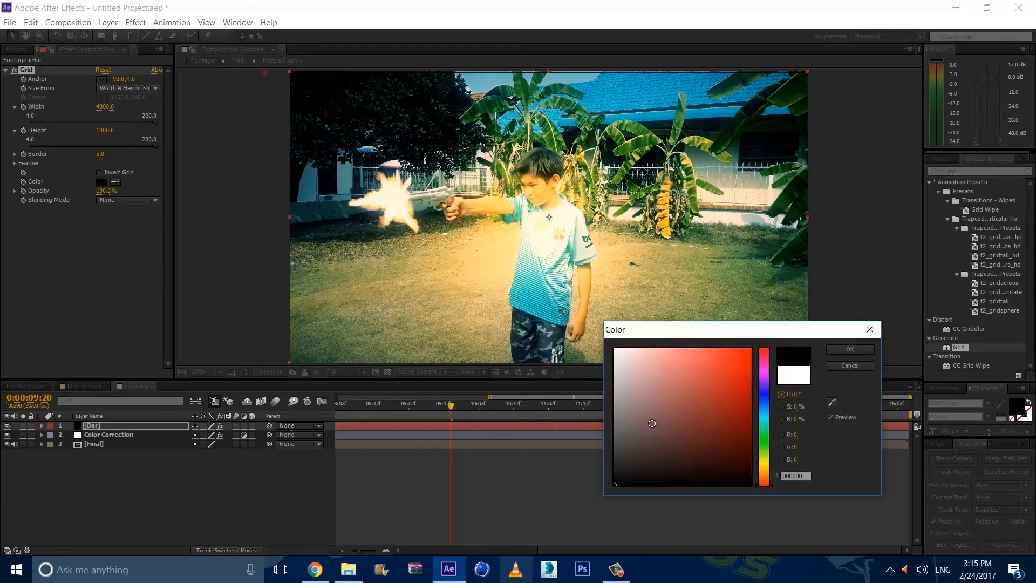
{"action": "left_click", "coordinate": [833, 348]}
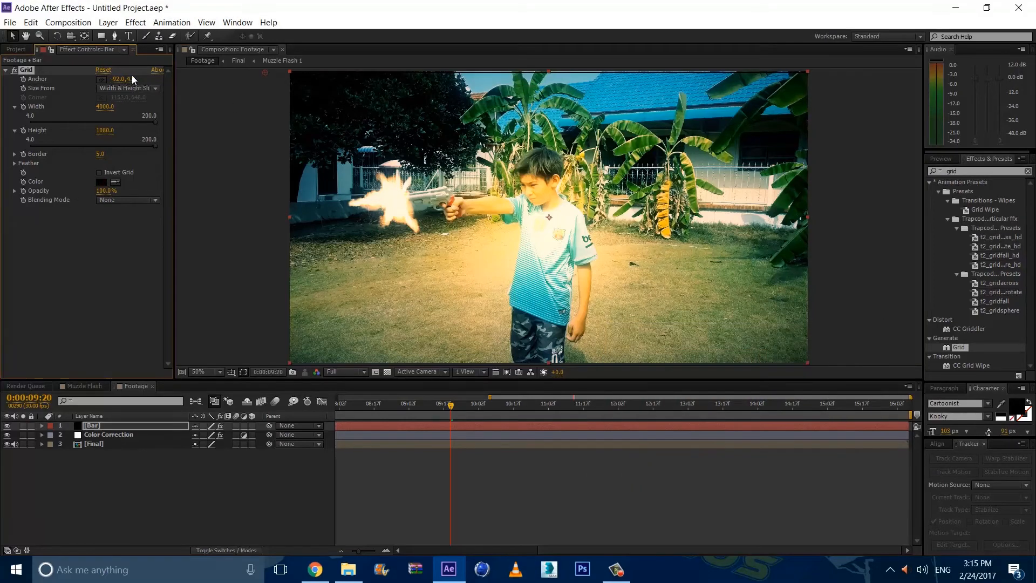
Set the vertical value of the grid's anchor to 0
{"action": "left_click", "coordinate": [131, 80]}
{"action": "type", "text": "0"}
{"action": "key", "text": "Return"}
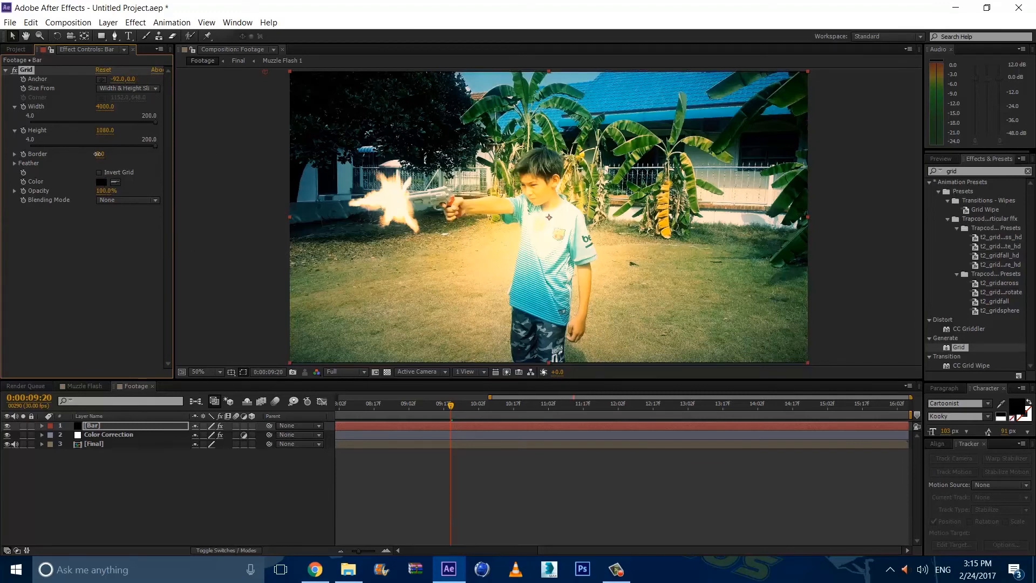
Form letterbox bars with a grid border of 262 and the anchor at about -402, 0, and check the frame at 0:00:09:16
{"action": "left_click_drag", "start_coordinate": [99, 154], "coordinate": [286, 106]}
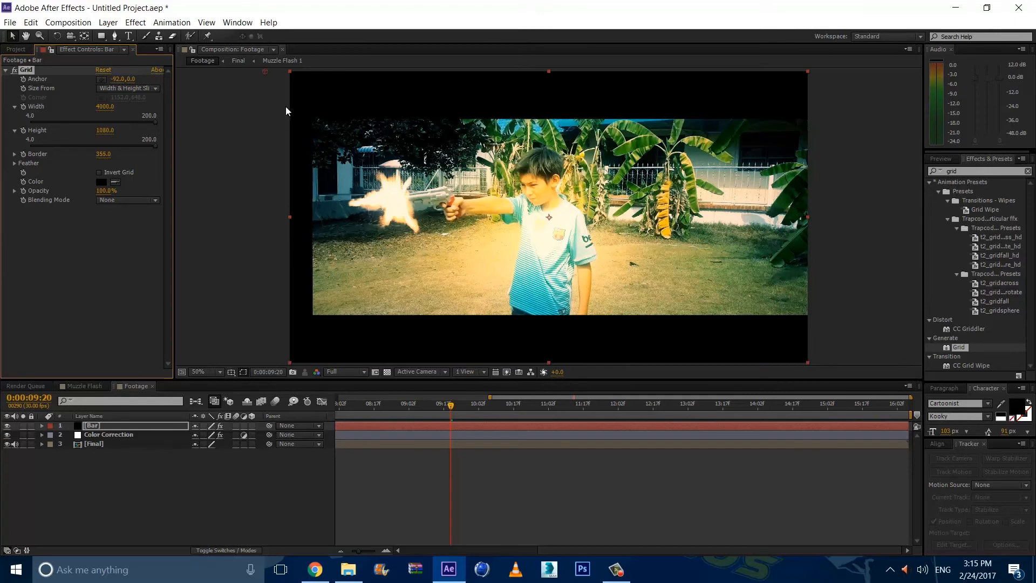
{"action": "left_click_drag", "start_coordinate": [264, 72], "coordinate": [180, 81]}
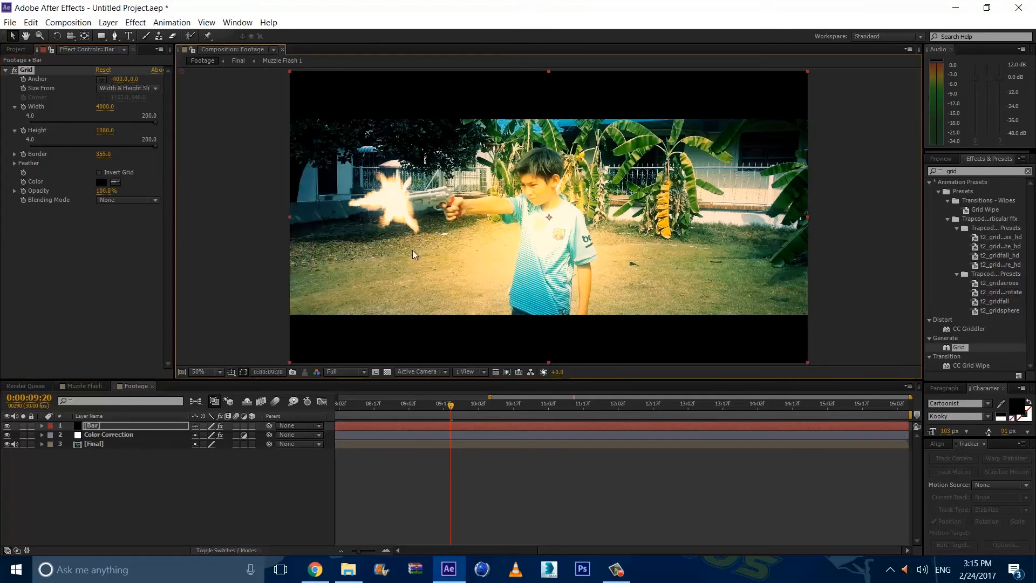
{"action": "mouse_move", "coordinate": [77, 162]}
{"action": "left_mouse_down"}
{"action": "mouse_move", "coordinate": [27, 167]}
{"action": "mouse_move", "coordinate": [69, 168]}
{"action": "left_mouse_up"}
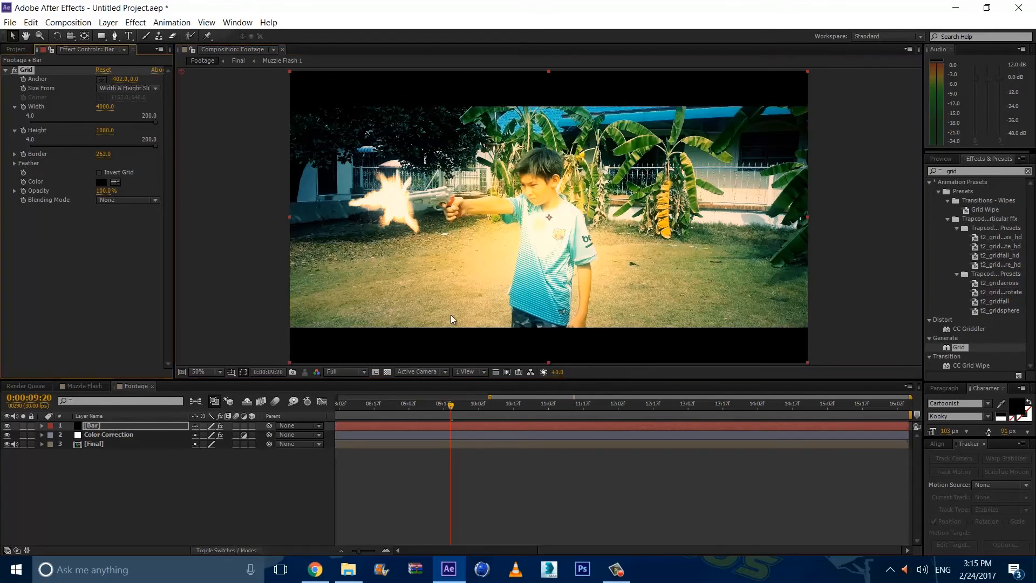
{"action": "left_click_drag", "start_coordinate": [455, 413], "coordinate": [575, 407]}
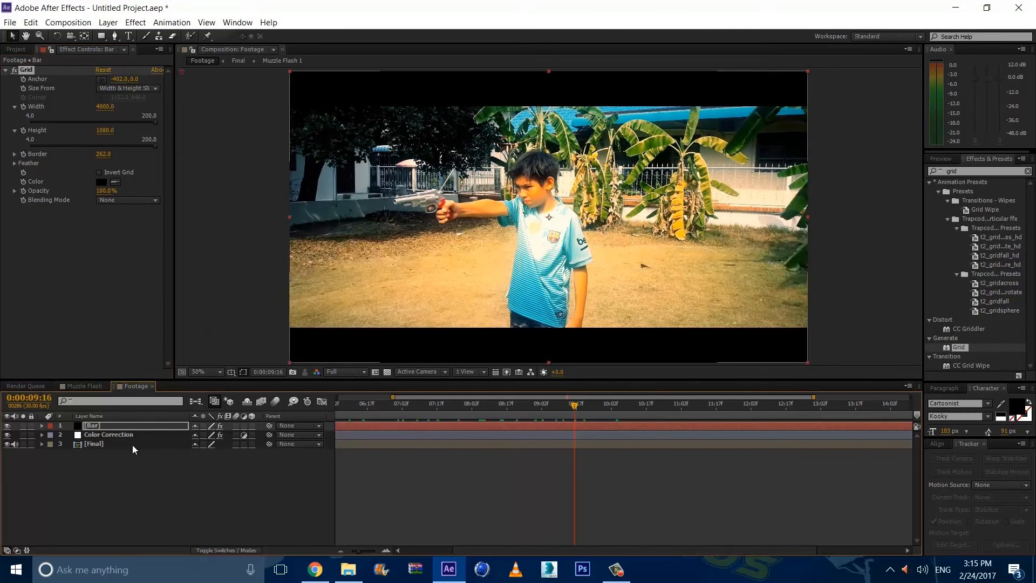
Check the blink timing inside the Final composition, and trim the Color Correction layer in Footage to start at the blink, about 0:00:09:17
{"action": "double_click", "coordinate": [131, 444]}
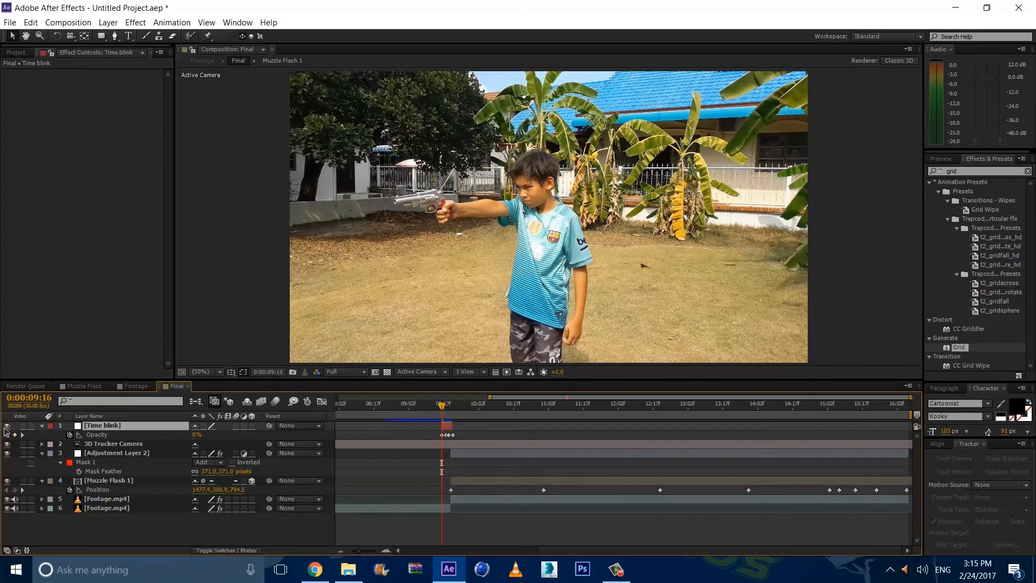
{"action": "left_click", "coordinate": [135, 385]}
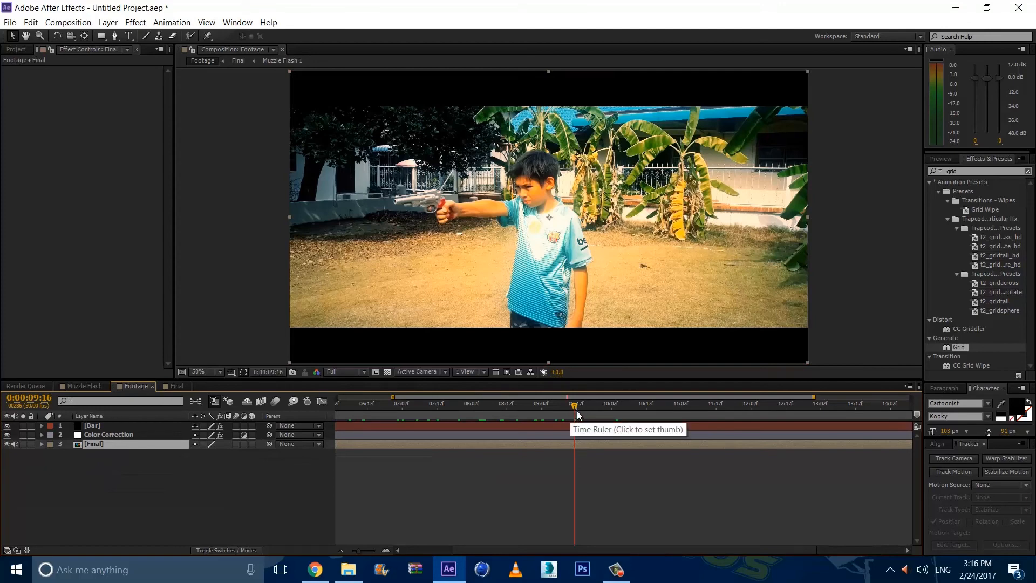
{"action": "left_click_drag", "start_coordinate": [577, 415], "coordinate": [580, 417]}
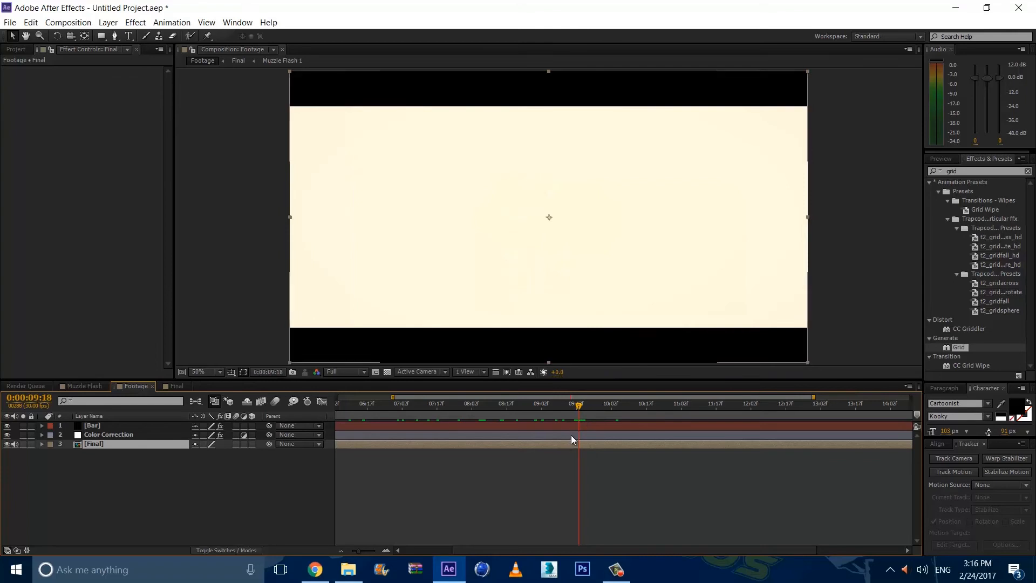
{"action": "left_click", "coordinate": [570, 435]}
{"action": "key", "text": "alt+bracketleft"}
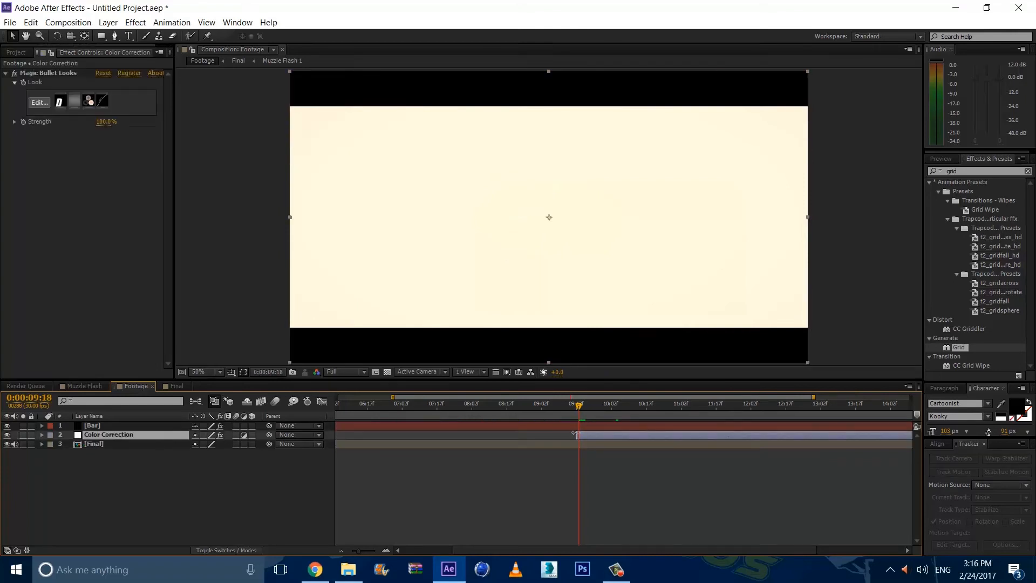
Keyframe the Color Correction layer's opacity from 0% at 0:00:09:17 to 100% at 0:00:09:20
{"action": "key", "text": "Page_Up"}
{"action": "key", "text": "t"}
{"action": "left_click", "coordinate": [69, 444]}
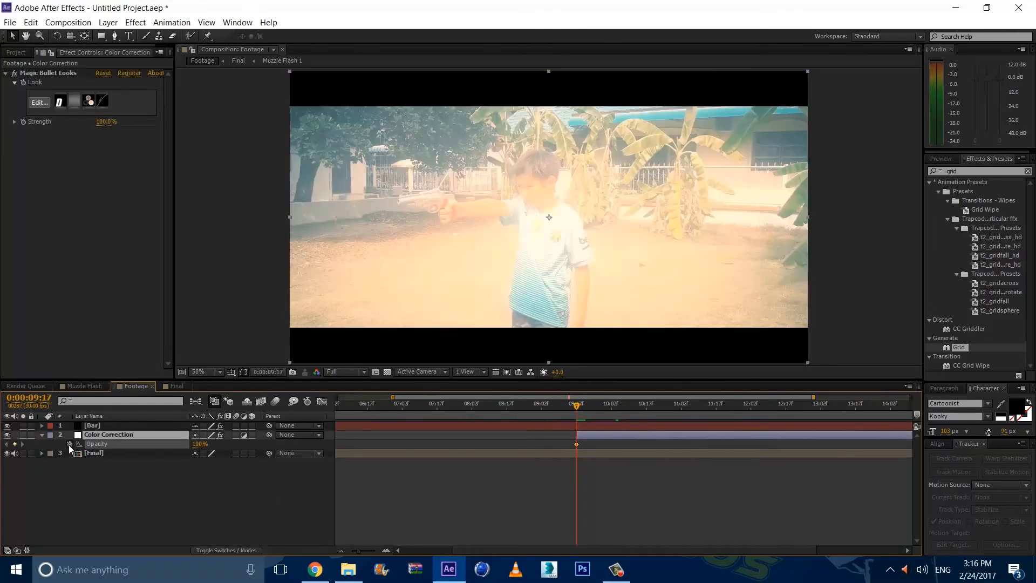
{"action": "left_click_drag", "start_coordinate": [195, 444], "coordinate": [190, 444]}
{"action": "left_click", "coordinate": [195, 444]}
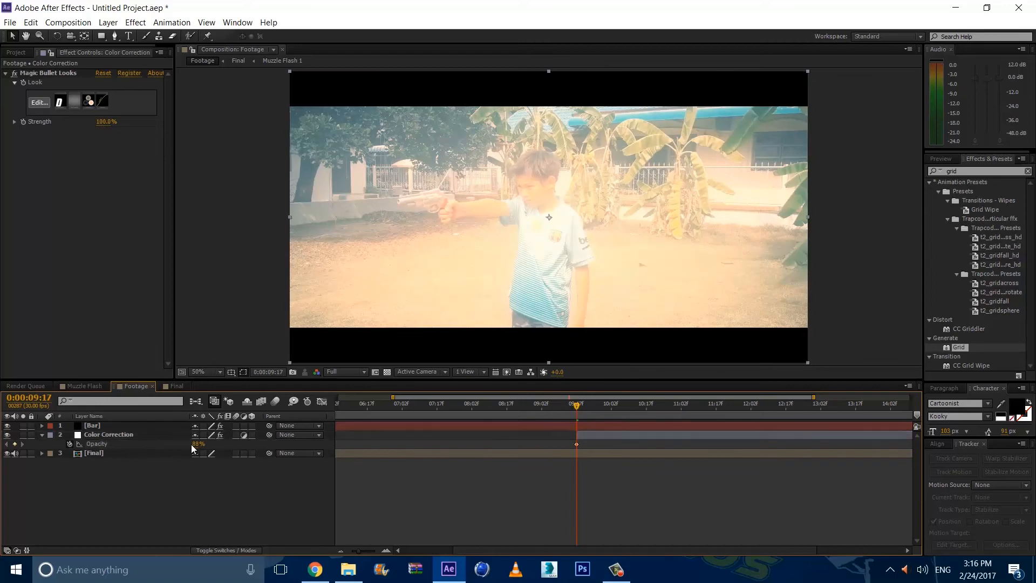
{"action": "type", "text": "0"}
{"action": "key", "text": "Return"}
{"action": "left_click_drag", "start_coordinate": [577, 410], "coordinate": [584, 409]}
{"action": "left_click_drag", "start_coordinate": [197, 443], "coordinate": [733, 428]}
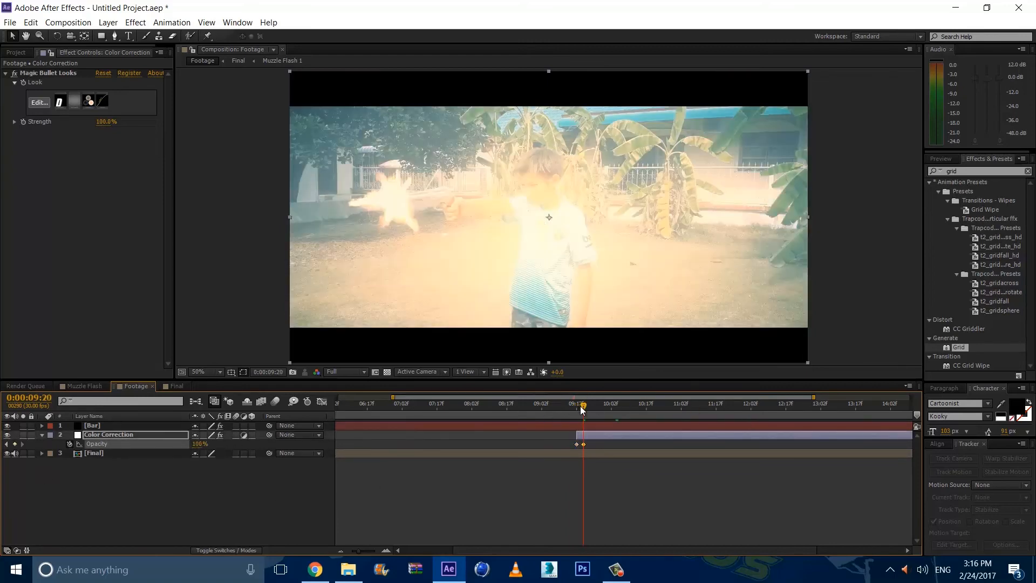
Preview the Footage composition from about 0:00:09:02 through the blink and muzzle flash to examine the color correction's fade-in
{"action": "left_click_drag", "start_coordinate": [583, 406], "coordinate": [544, 439]}
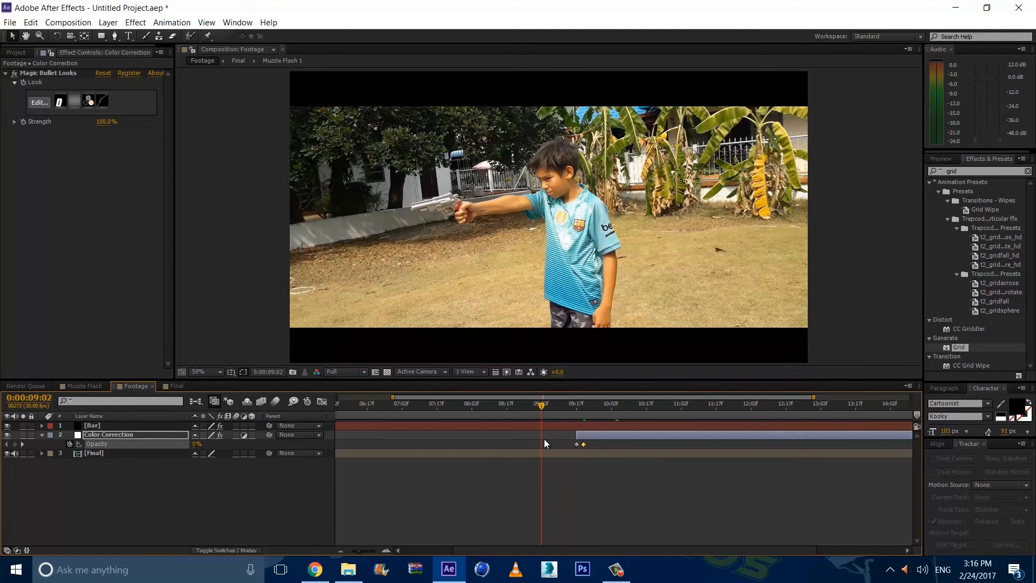
{"action": "left_click", "coordinate": [652, 512]}
{"action": "key", "text": "space"}
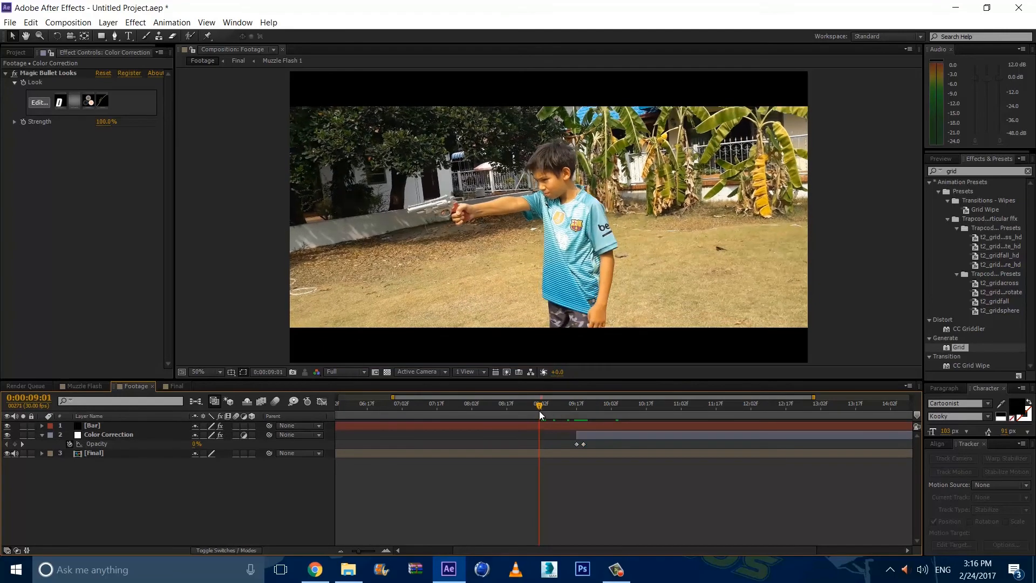
{"action": "key", "text": "space"}
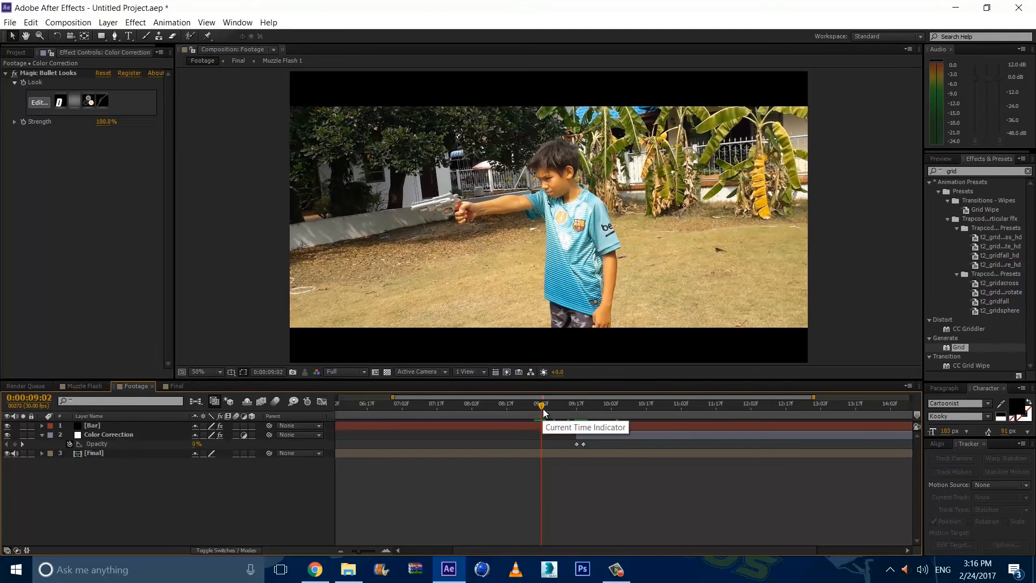
{"action": "left_click_drag", "start_coordinate": [540, 405], "coordinate": [543, 412]}
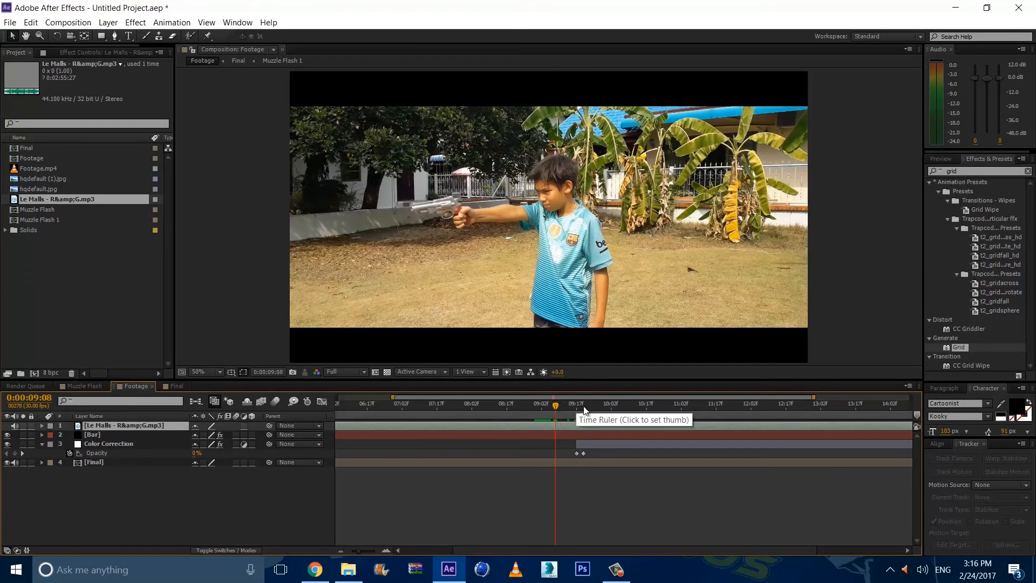
{"action": "left_click_drag", "start_coordinate": [557, 406], "coordinate": [577, 404]}
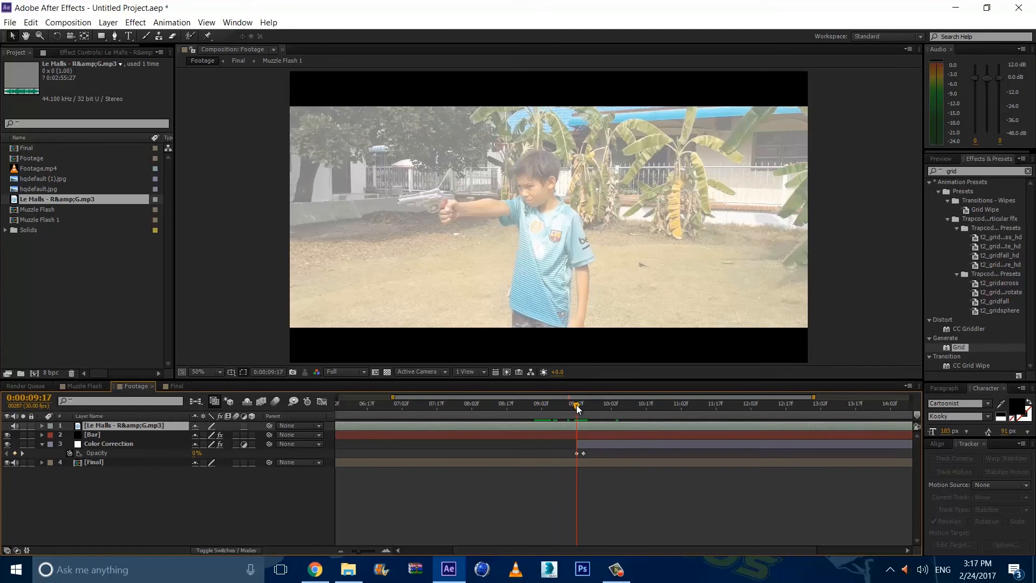
{"action": "left_click", "coordinate": [590, 405]}
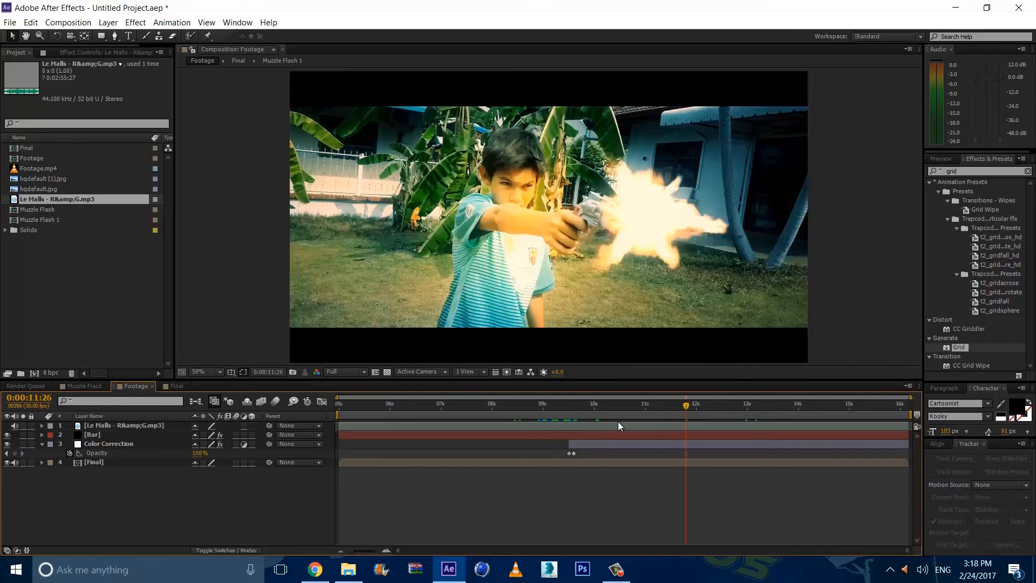
{"action": "left_click", "coordinate": [576, 412]}
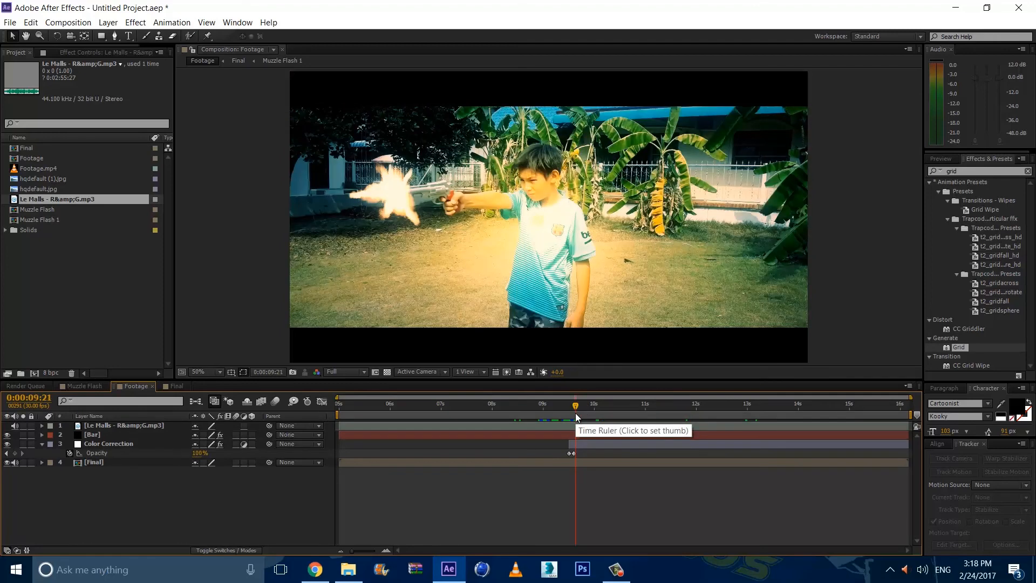
{"action": "mouse_move", "coordinate": [575, 413]}
{"action": "left_mouse_down"}
{"action": "mouse_move", "coordinate": [549, 417]}
{"action": "mouse_move", "coordinate": [558, 415]}
{"action": "left_mouse_up"}
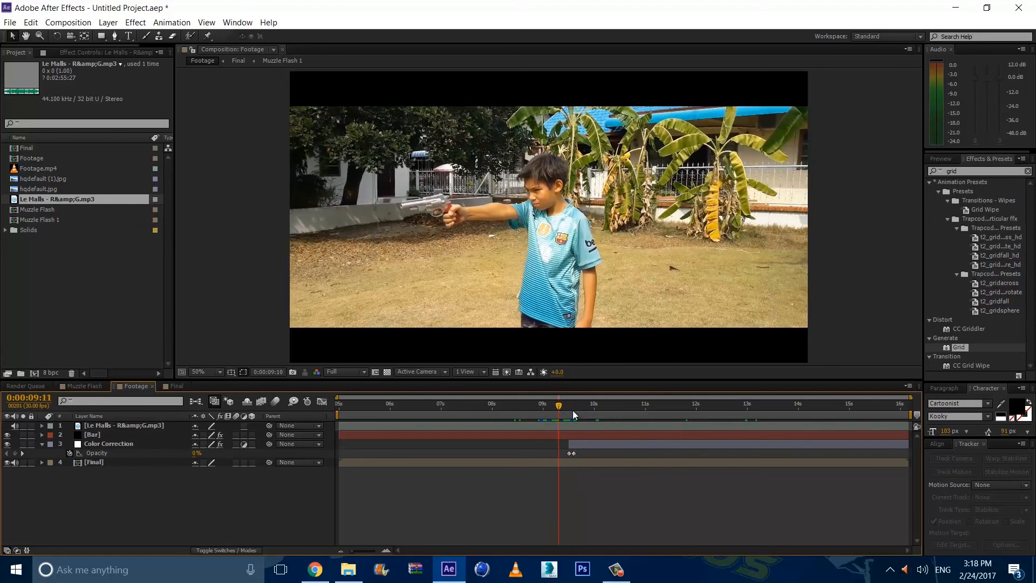
{"action": "left_click", "coordinate": [578, 408]}
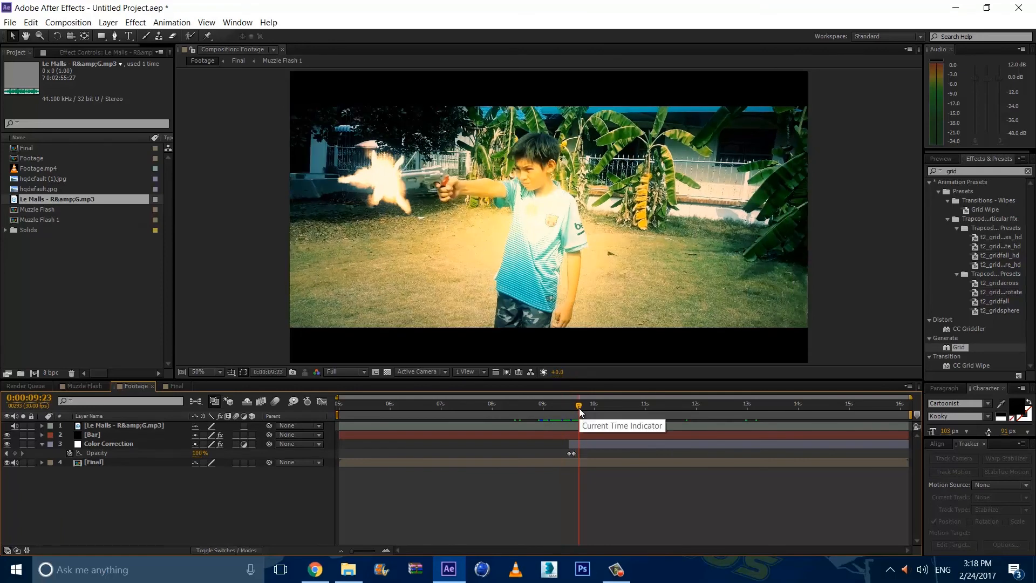